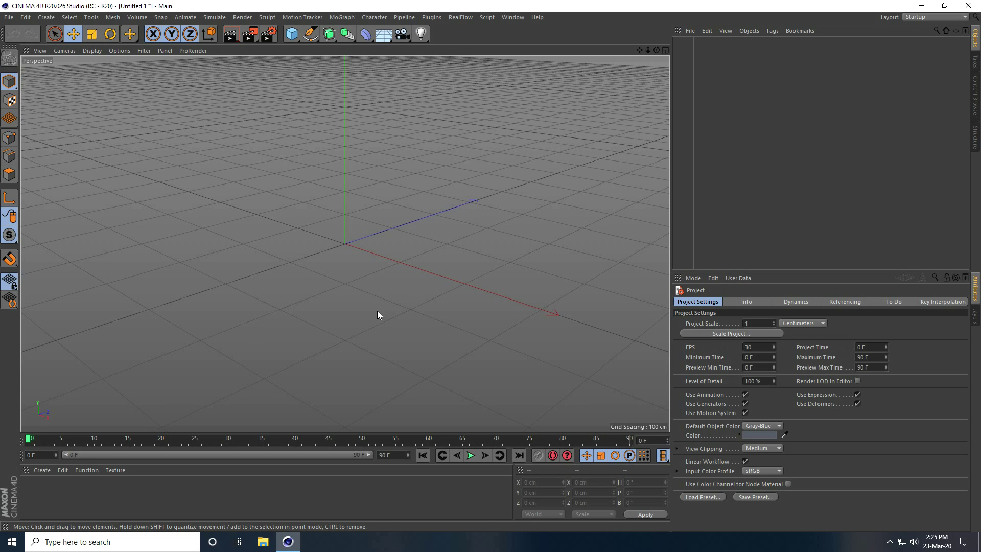
Step: Add a plane and set its width and height to 4000 cm
{"action": "left_click", "coordinate": [297, 40]}
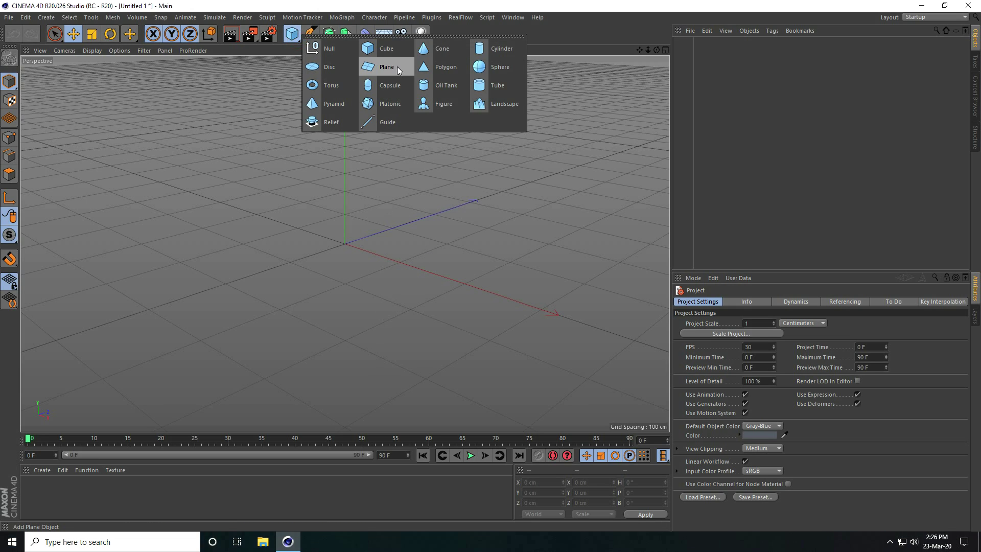
{"action": "left_click", "coordinate": [382, 66]}
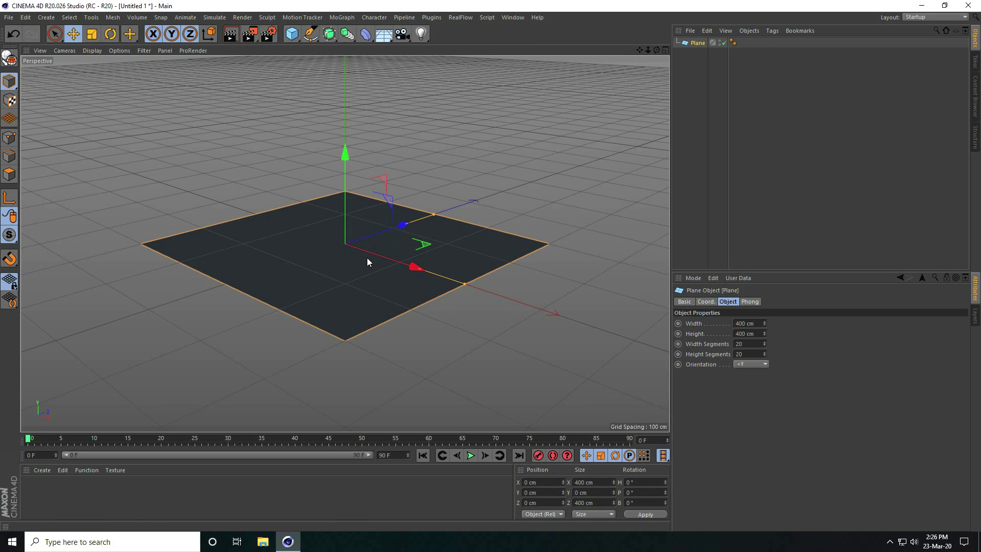
{"action": "left_click", "coordinate": [740, 324]}
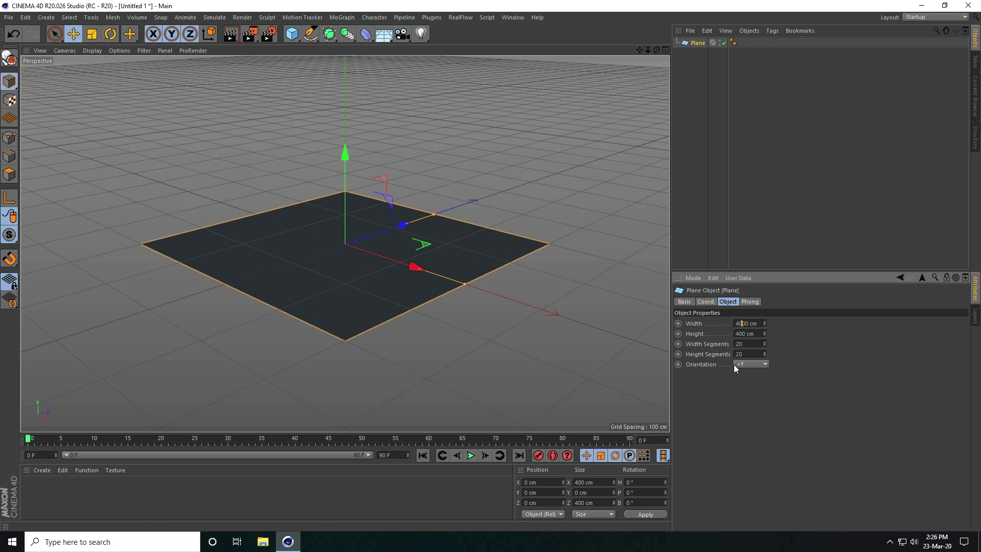
{"action": "type", "text": "0"}
{"action": "left_click", "coordinate": [741, 334]}
{"action": "type", "text": "0"}
{"action": "key", "text": "Return"}
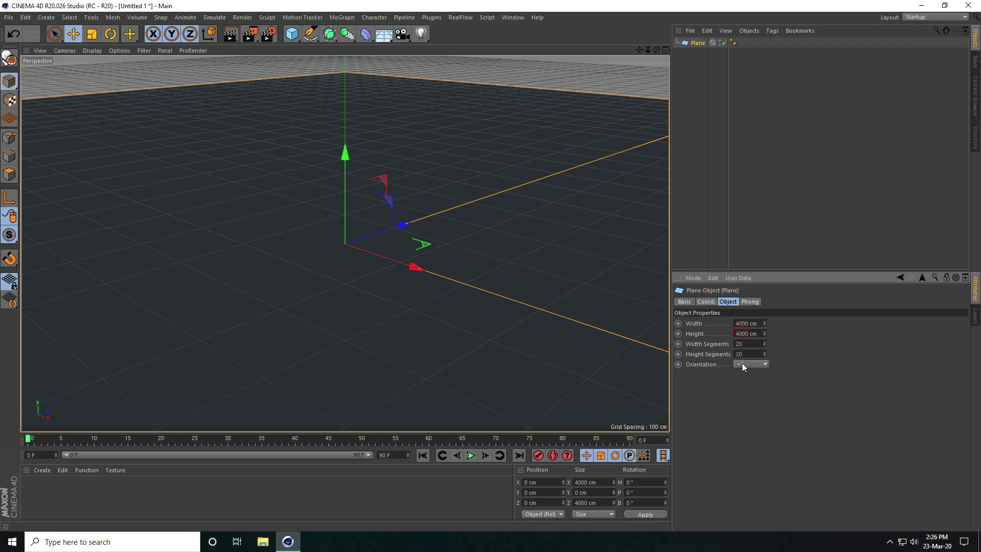
Step: Add a cube at the origin and set its X size to 4000 cm
{"action": "mouse_move", "coordinate": [372, 290]}
{"action": "left_mouse_down", "text": "alt"}
{"action": "mouse_move", "coordinate": [372, 324]}
{"action": "mouse_move", "coordinate": [374, 301]}
{"action": "left_mouse_up", "text": "alt"}
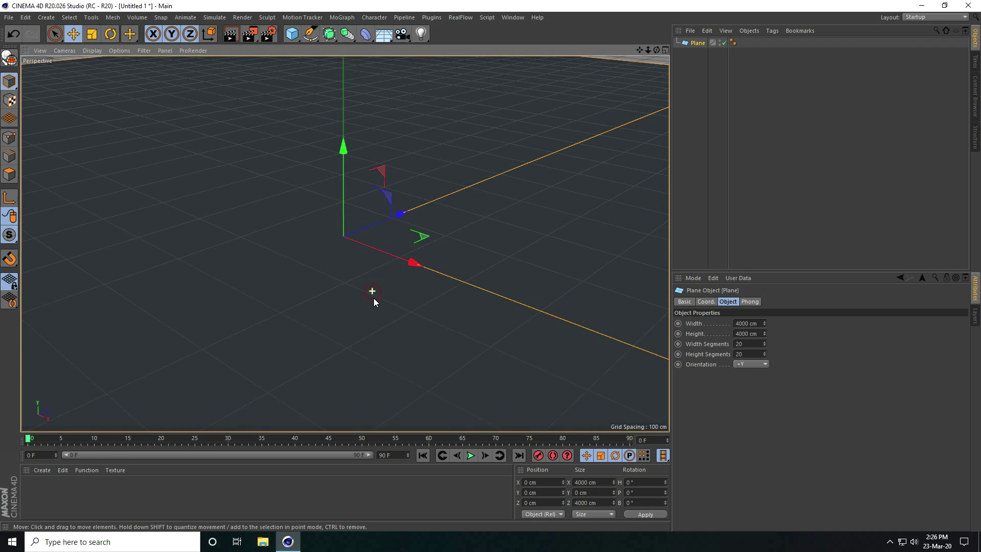
{"action": "left_click_drag", "start_coordinate": [288, 37], "coordinate": [379, 51]}
{"action": "left_click_drag", "start_coordinate": [353, 266], "coordinate": [330, 328], "text": "alt"}
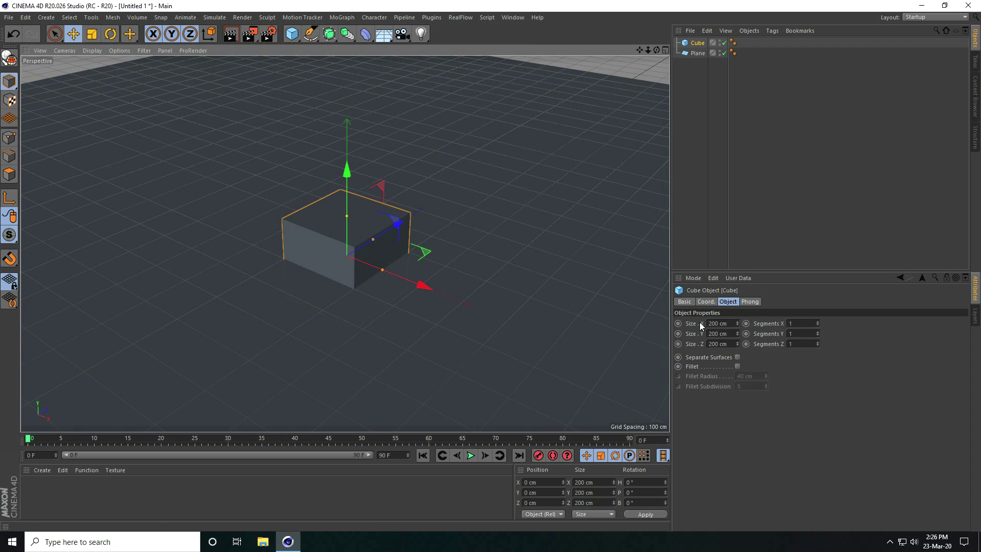
{"action": "double_click", "coordinate": [719, 324]}
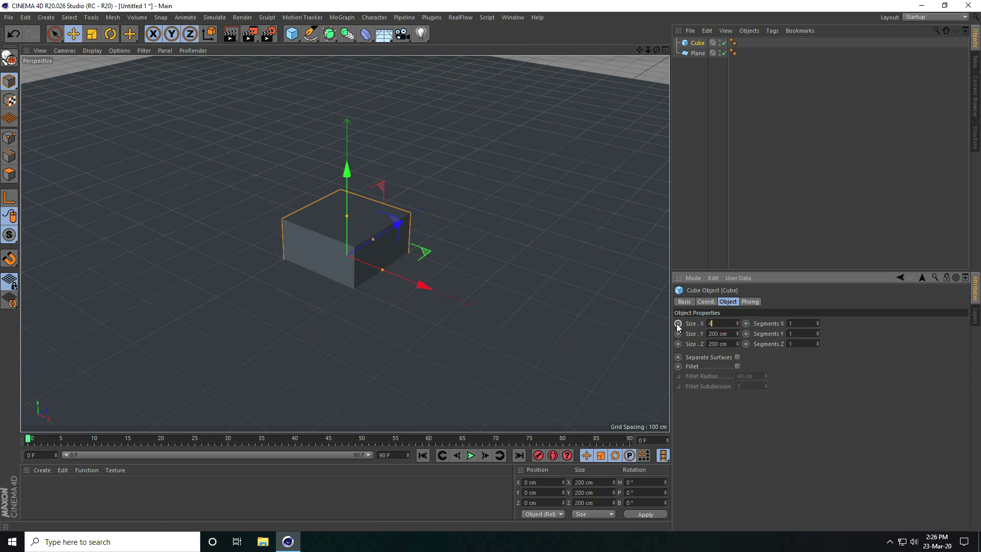
{"action": "type", "text": "400"}
{"action": "key", "text": "Return"}
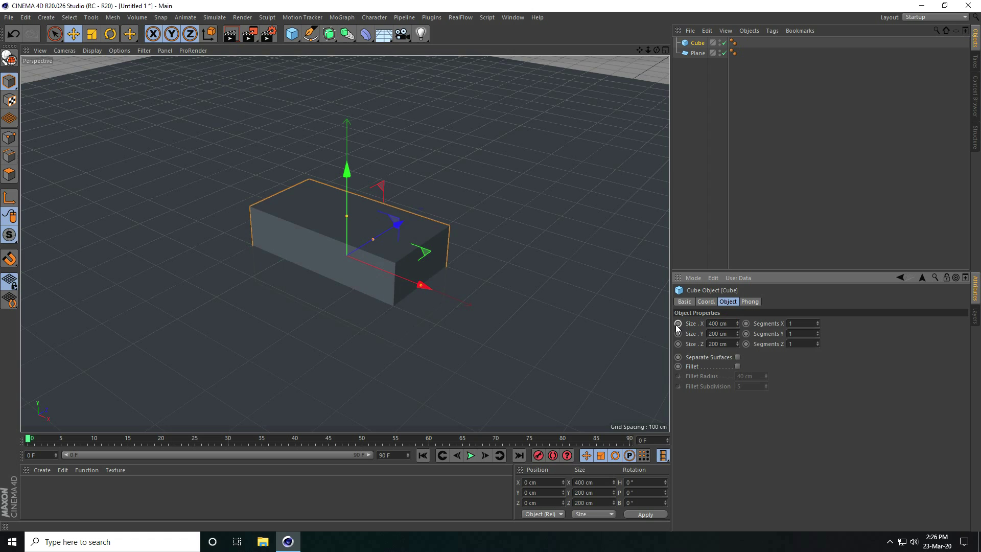
{"action": "type", "text": "0"}
{"action": "key", "text": "Return"}
Step: Set the long cube's Y size to 10 cm
{"action": "left_click_drag", "start_coordinate": [293, 258], "coordinate": [263, 200], "text": "alt"}
{"action": "left_click_drag", "start_coordinate": [395, 288], "coordinate": [424, 266], "text": "alt"}
{"action": "left_click", "coordinate": [711, 334]}
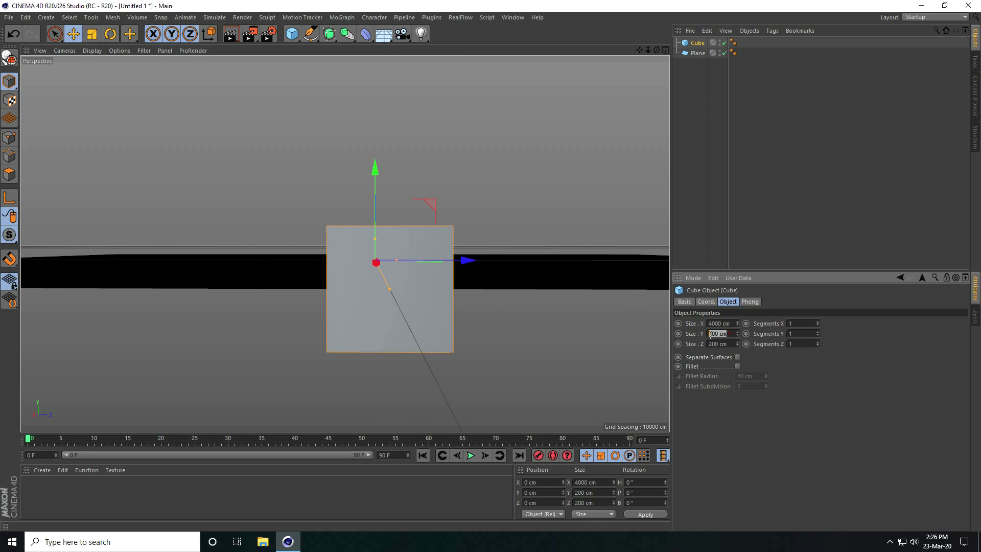
{"action": "type", "text": "10"}
{"action": "key", "text": "Return"}
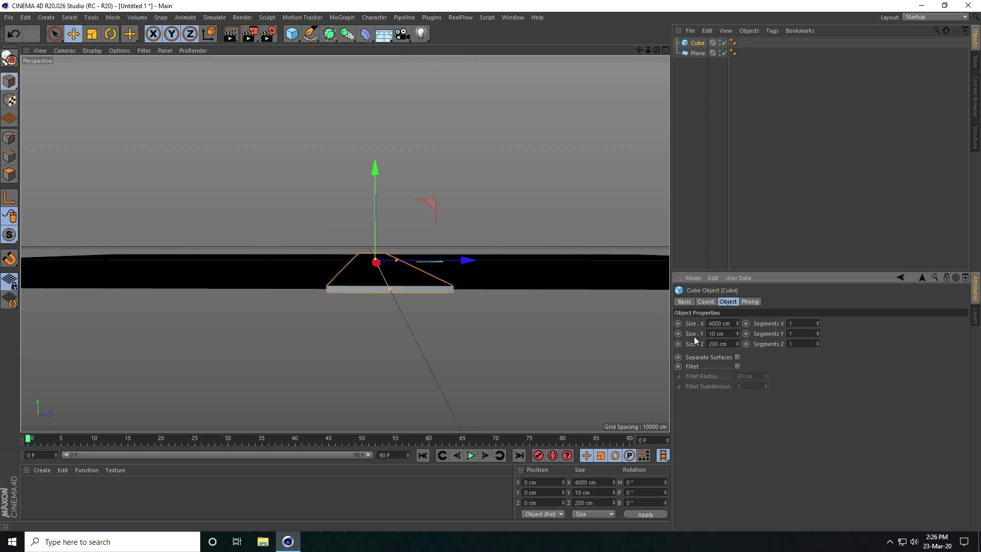
Step: Raise the long cube above the plane to a Y position of 20 cm
{"action": "left_click_drag", "start_coordinate": [377, 171], "coordinate": [378, 159]}
{"action": "left_click", "coordinate": [547, 493]}
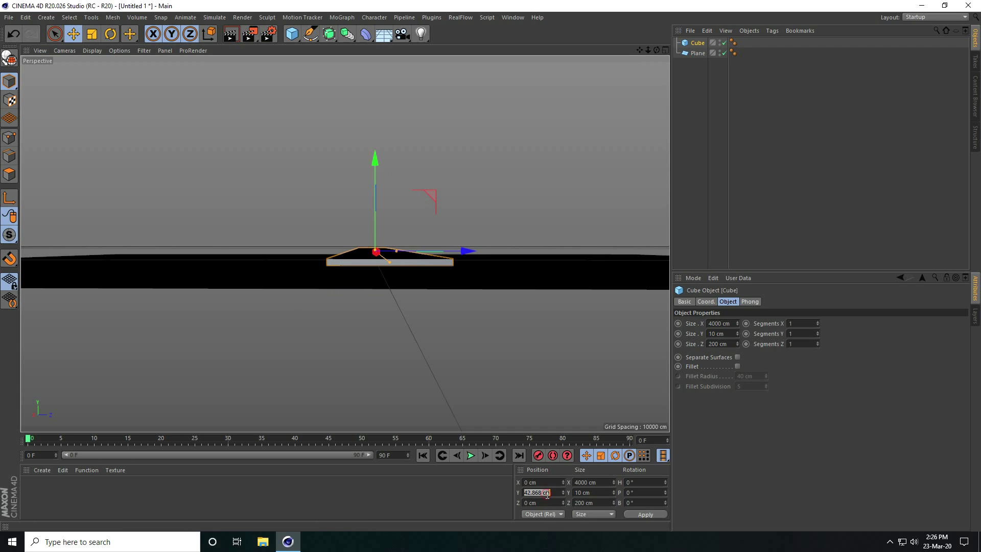
{"action": "type", "text": "20"}
{"action": "key", "text": "Return"}
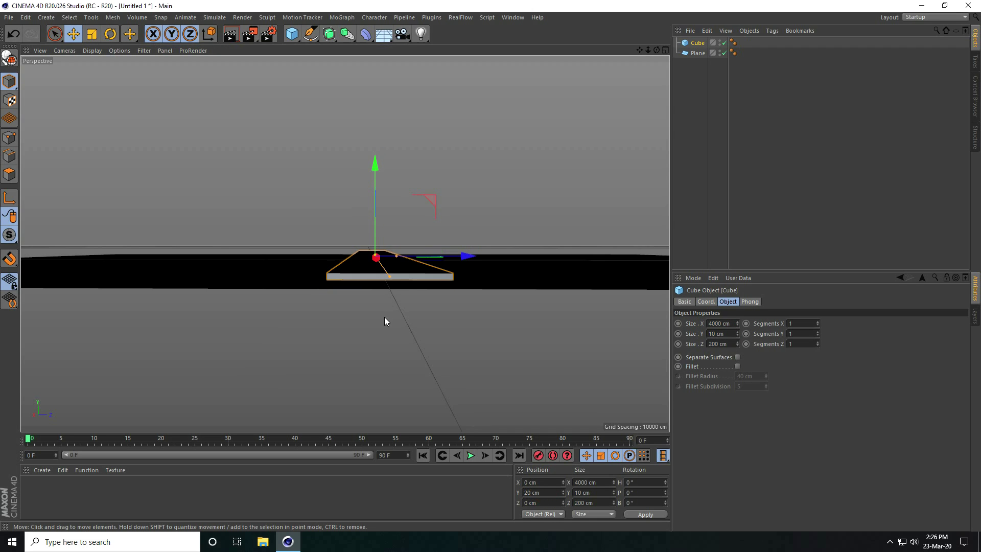
Step: Duplicate the long flat cube and set the copy's Z size to 20 cm
{"action": "left_click_drag", "start_coordinate": [433, 268], "coordinate": [415, 292], "text": "alt"}
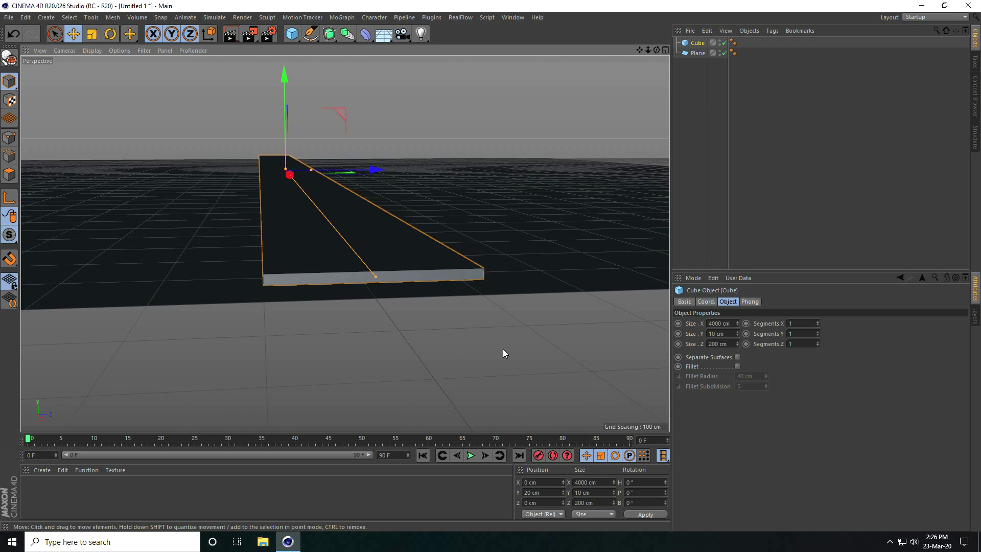
{"action": "scroll", "coordinate": [511, 368], "scroll_direction": "up", "scroll_amount": 5}
{"action": "scroll", "coordinate": [405, 346], "scroll_direction": "down", "scroll_amount": 2}
{"action": "scroll", "coordinate": [412, 354], "scroll_direction": "up", "scroll_amount": 2}
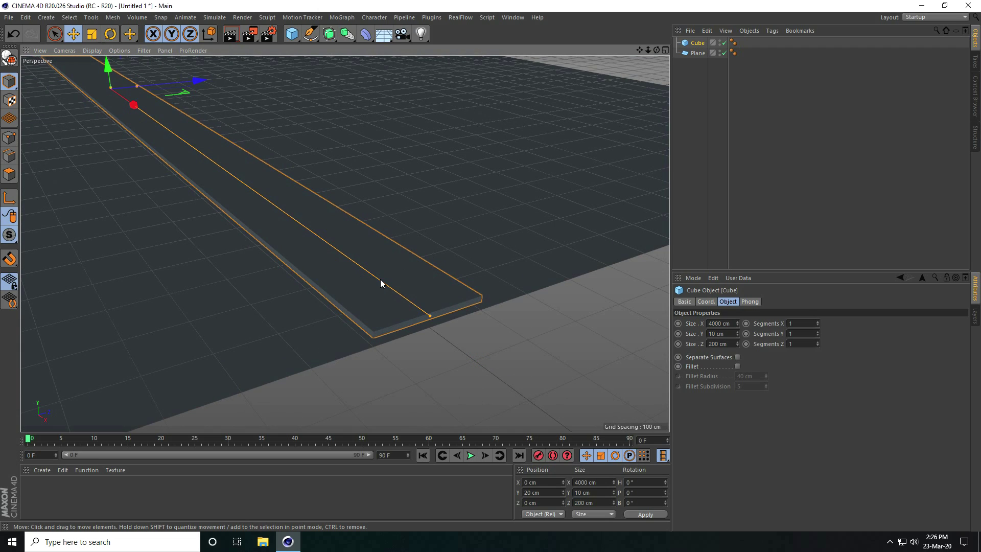
{"action": "key", "text": "ctrl+c"}
{"action": "key", "text": "ctrl+v"}
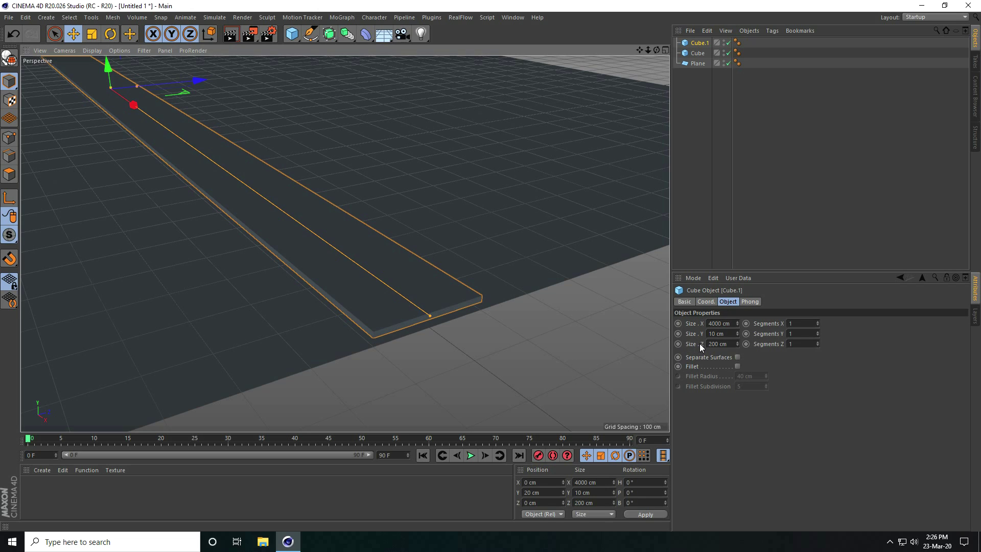
{"action": "left_click_drag", "start_coordinate": [737, 342], "coordinate": [736, 346]}
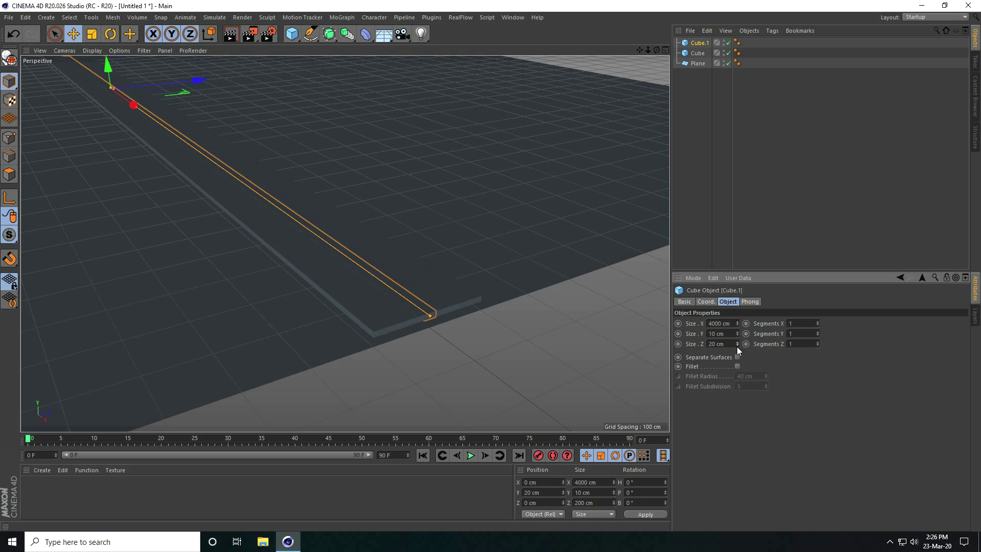
Step: Switch the perspective view's display to shading with object lines
{"action": "left_click", "coordinate": [91, 52]}
{"action": "left_click", "coordinate": [95, 78]}
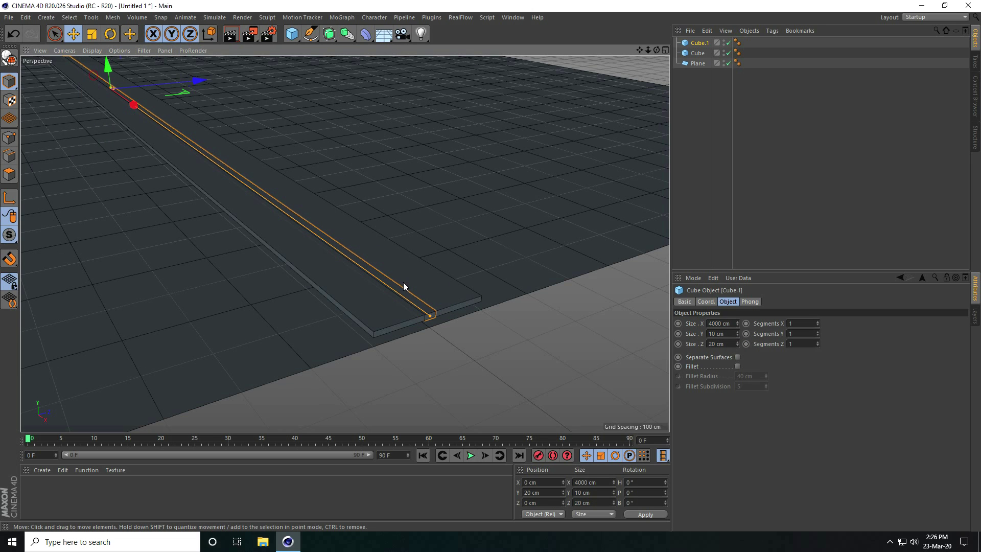
Step: Set the narrow copied cube's Y size to 20 cm and place it along the strip's edge at Z -100 cm
{"action": "left_click_drag", "start_coordinate": [380, 289], "coordinate": [528, 329], "text": "alt"}
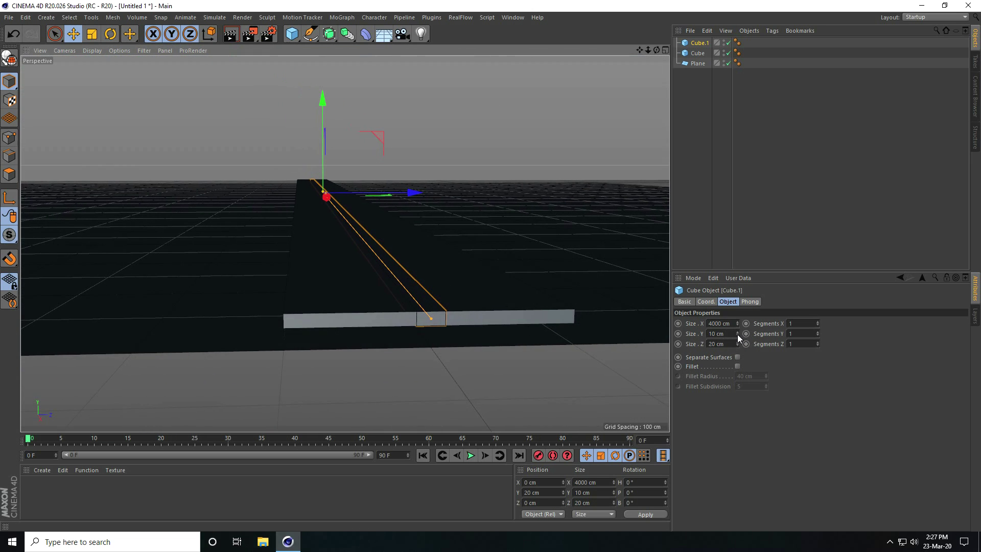
{"action": "left_click_drag", "start_coordinate": [737, 334], "coordinate": [738, 332]}
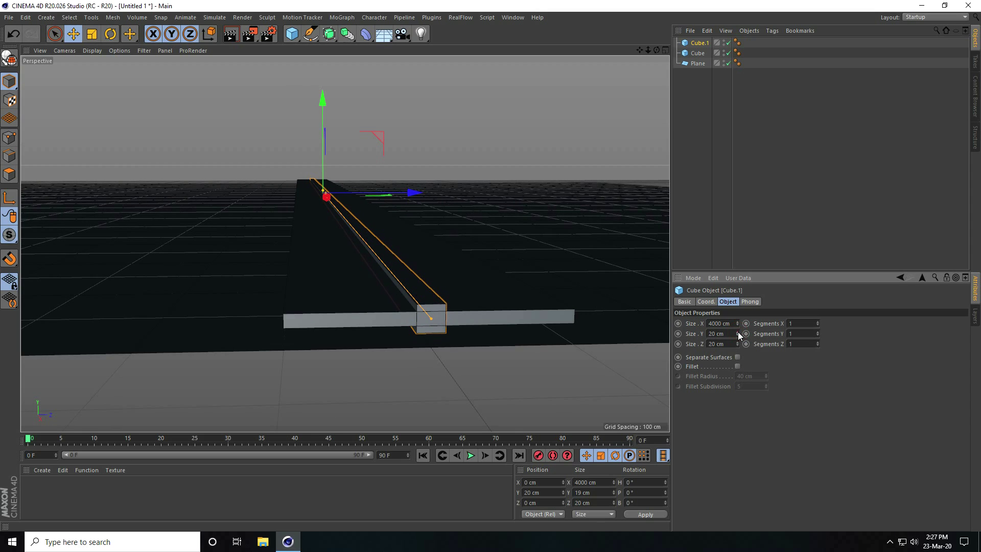
{"action": "mouse_move", "coordinate": [412, 192]}
{"action": "left_mouse_down"}
{"action": "mouse_move", "coordinate": [378, 194]}
{"action": "mouse_move", "coordinate": [392, 195]}
{"action": "left_mouse_up"}
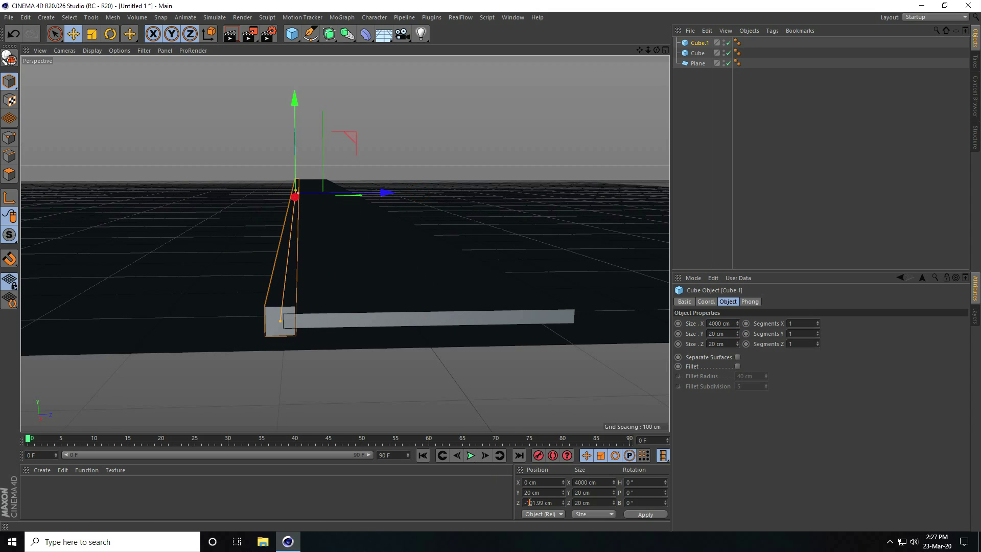
{"action": "double_click", "coordinate": [529, 503]}
{"action": "key", "text": "BackSpace"}
{"action": "key", "text": "Return"}
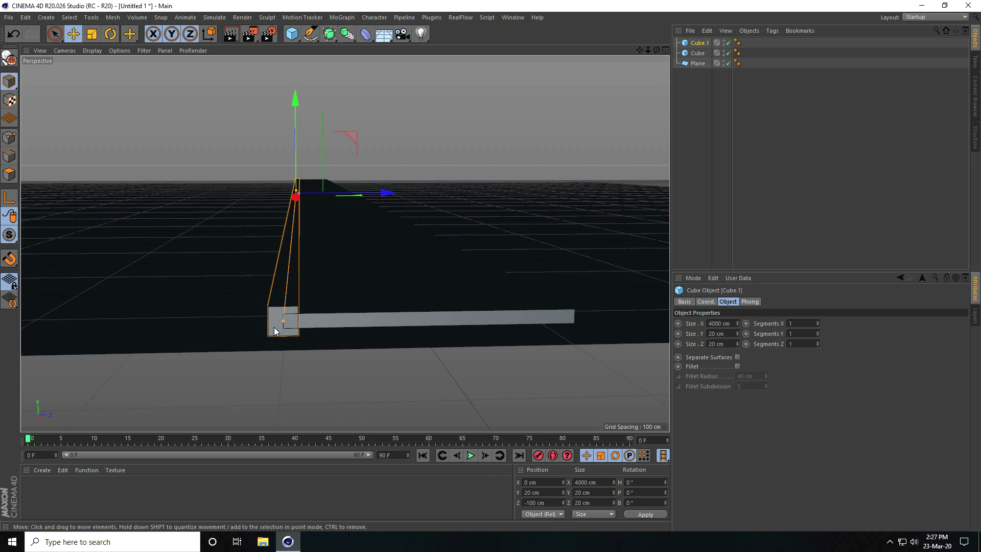
Step: Duplicate the side rail and place the copy along the strip's opposite edge at Z 100 cm
{"action": "key", "text": "ctrl+c"}
{"action": "key", "text": "ctrl+v"}
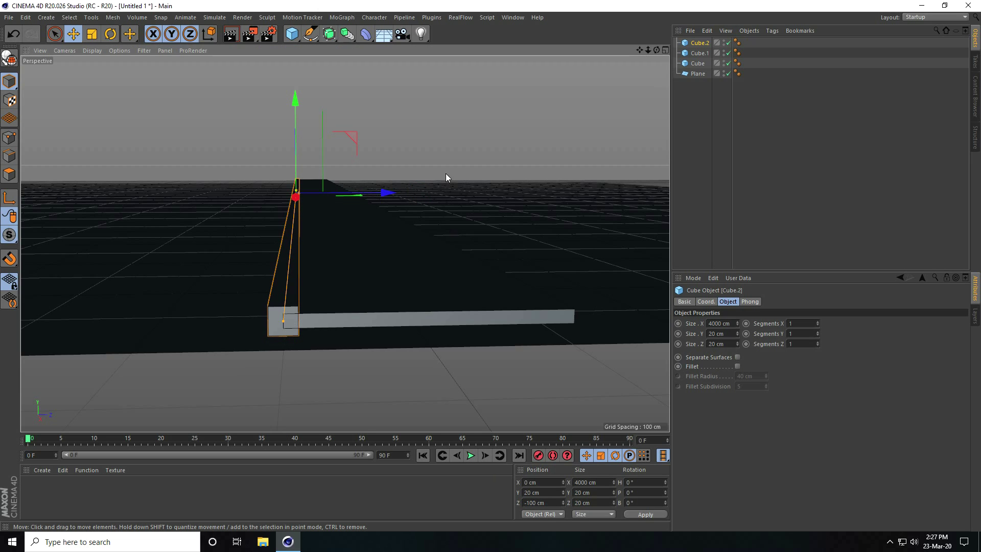
{"action": "left_click_drag", "start_coordinate": [384, 193], "coordinate": [447, 197]}
{"action": "double_click", "coordinate": [537, 503]}
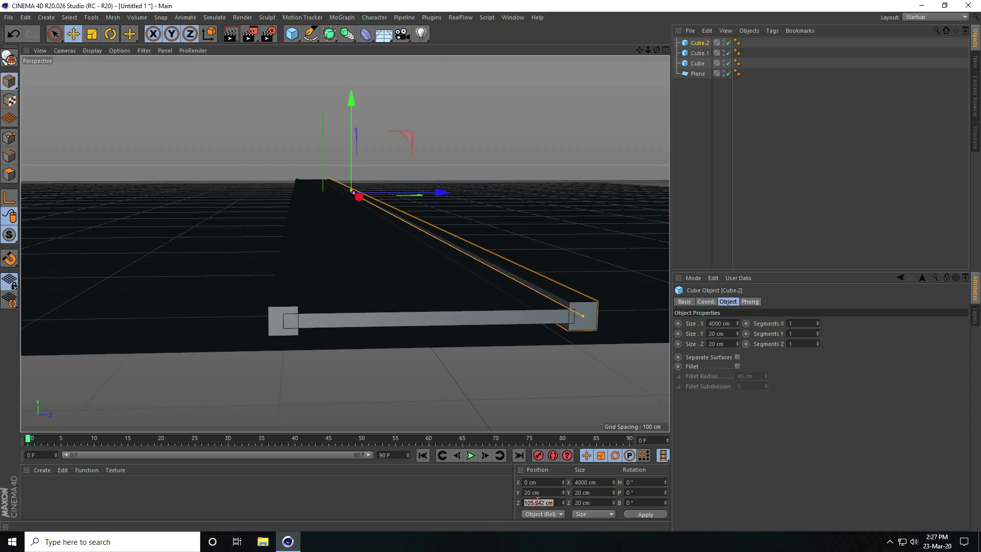
{"action": "key", "text": "BackSpace"}
{"action": "type", "text": "100"}
{"action": "key", "text": "Return"}
Step: Add a particle emitter and move it along the strip to an X position of 1000 cm
{"action": "scroll", "coordinate": [382, 284], "scroll_direction": "up", "scroll_amount": 5}
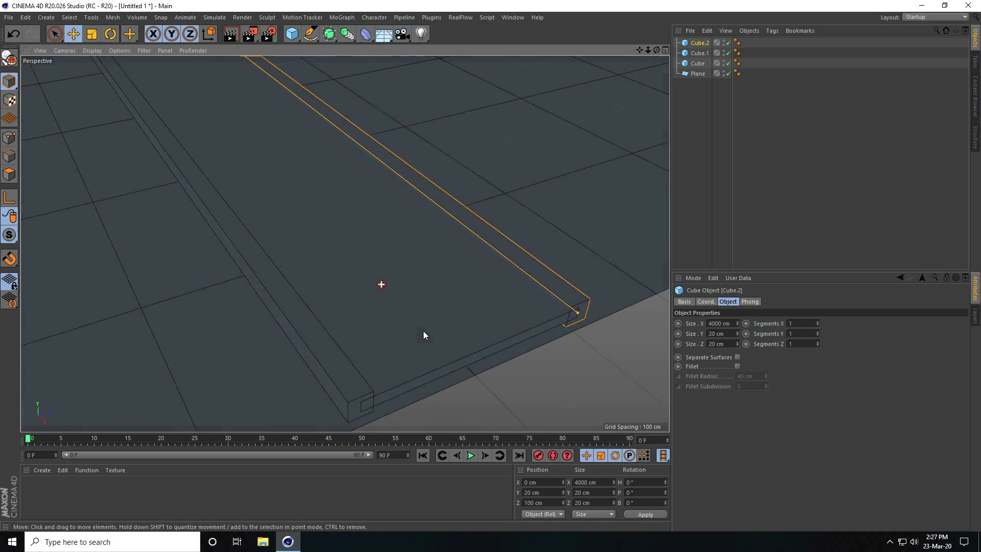
{"action": "right_click_drag", "start_coordinate": [439, 339], "coordinate": [242, 333], "text": "alt"}
{"action": "right_click_drag", "start_coordinate": [326, 338], "coordinate": [218, 323], "text": "alt"}
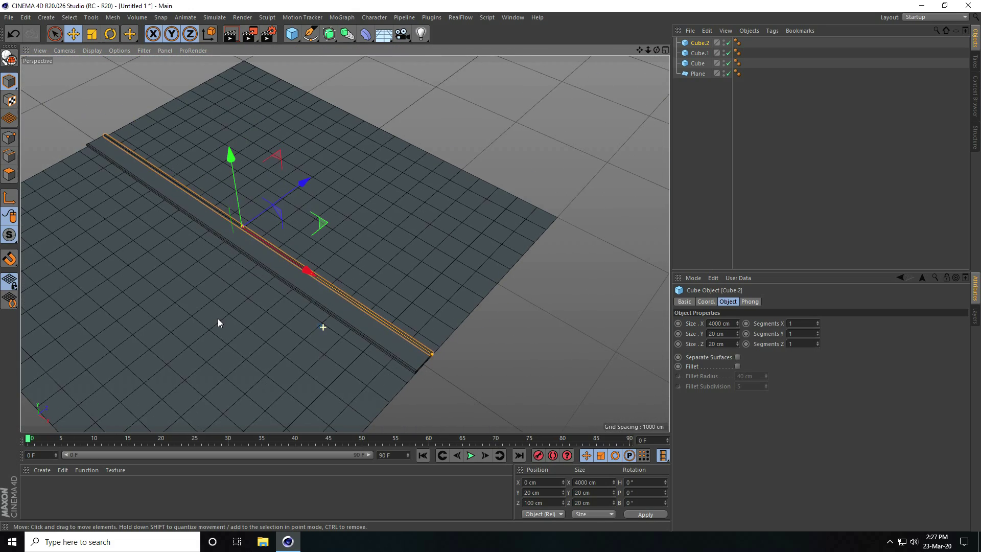
{"action": "left_click_drag", "start_coordinate": [218, 323], "coordinate": [261, 222], "text": "alt"}
{"action": "scroll", "coordinate": [394, 314], "scroll_direction": "up", "scroll_amount": 5}
{"action": "left_click_drag", "start_coordinate": [394, 314], "coordinate": [456, 346], "text": "alt"}
{"action": "middle_click_drag", "start_coordinate": [457, 349], "coordinate": [319, 243], "text": "alt"}
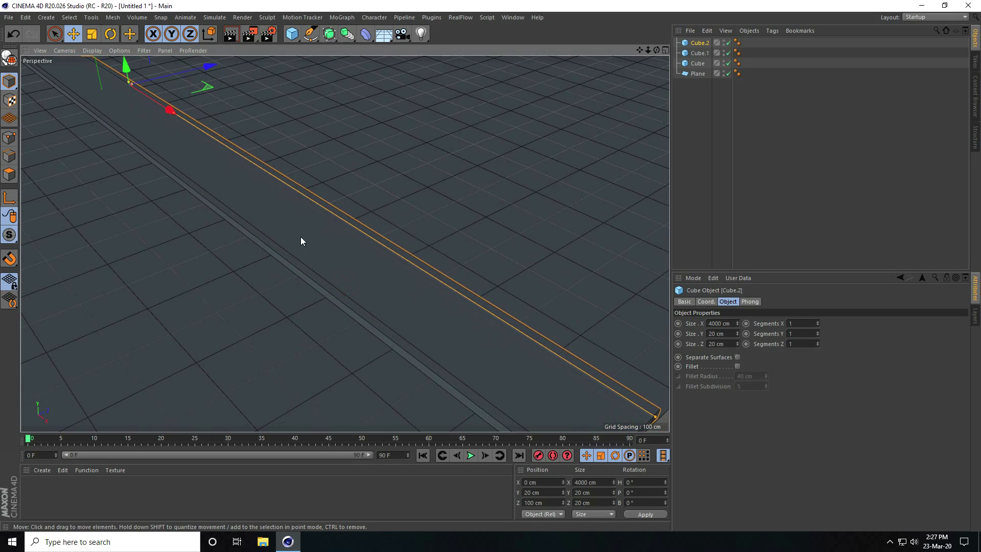
{"action": "left_click", "coordinate": [212, 17]}
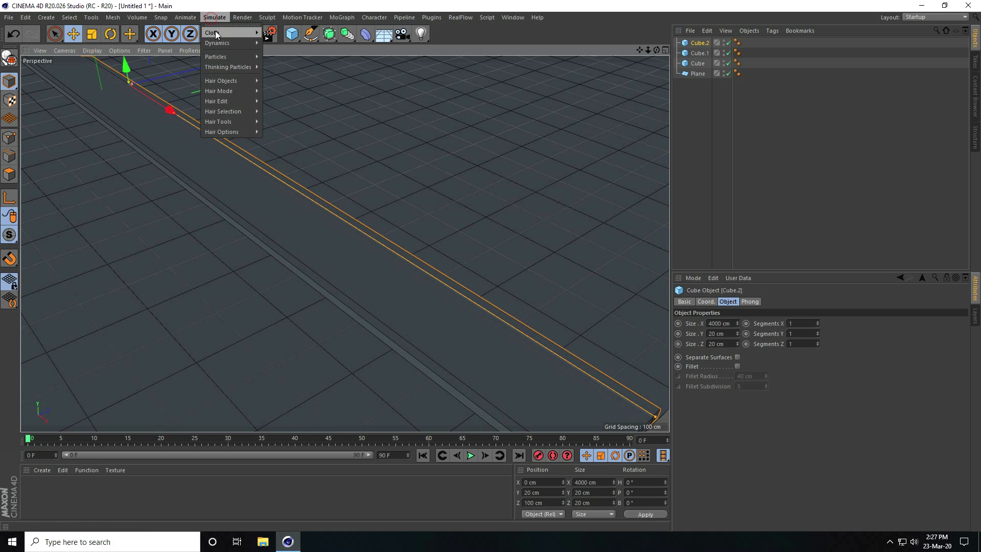
{"action": "mouse_move", "coordinate": [224, 60]}
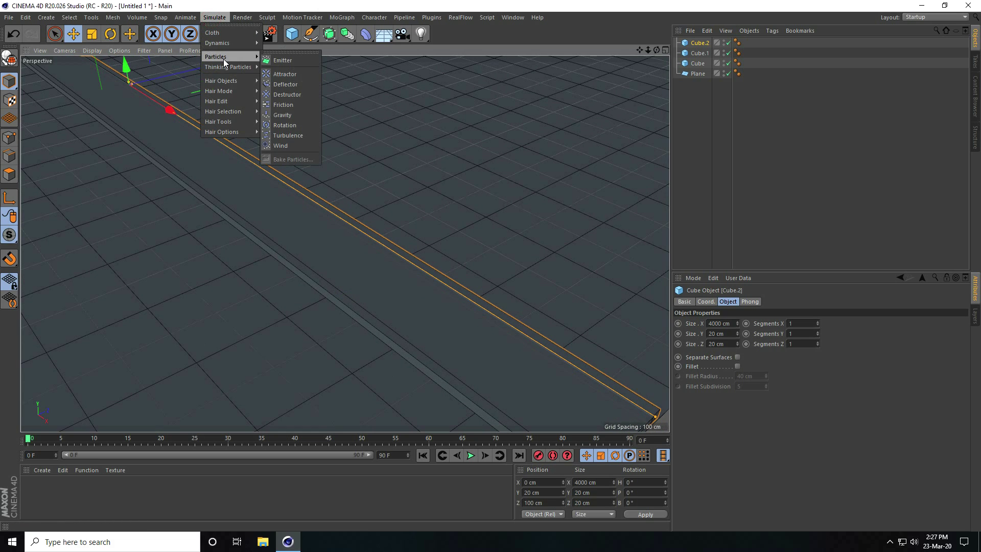
{"action": "left_click", "coordinate": [279, 61]}
{"action": "left_click_drag", "start_coordinate": [145, 121], "coordinate": [396, 279]}
{"action": "left_click", "coordinate": [540, 481]}
{"action": "type", "text": "1"}
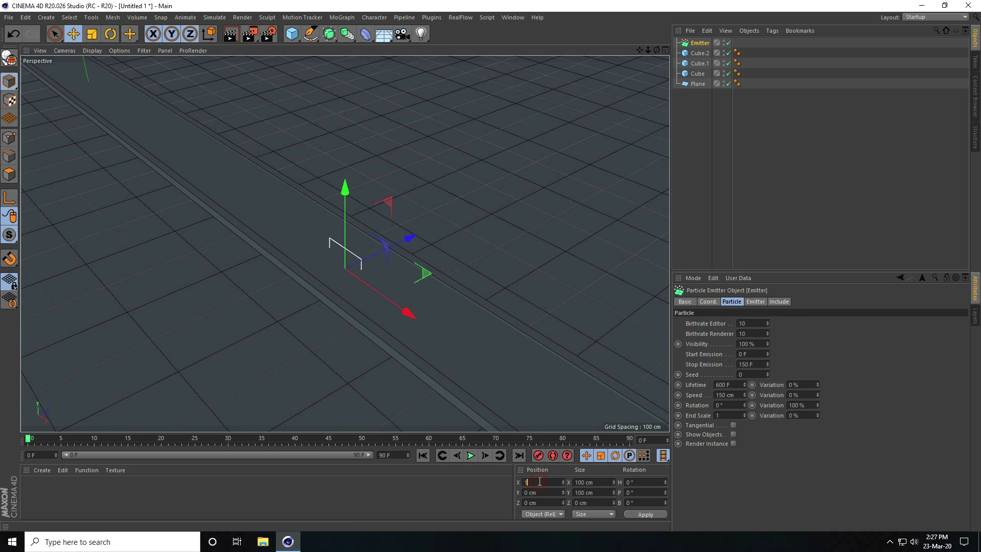
{"action": "type", "text": "000"}
{"action": "key", "text": "Return"}
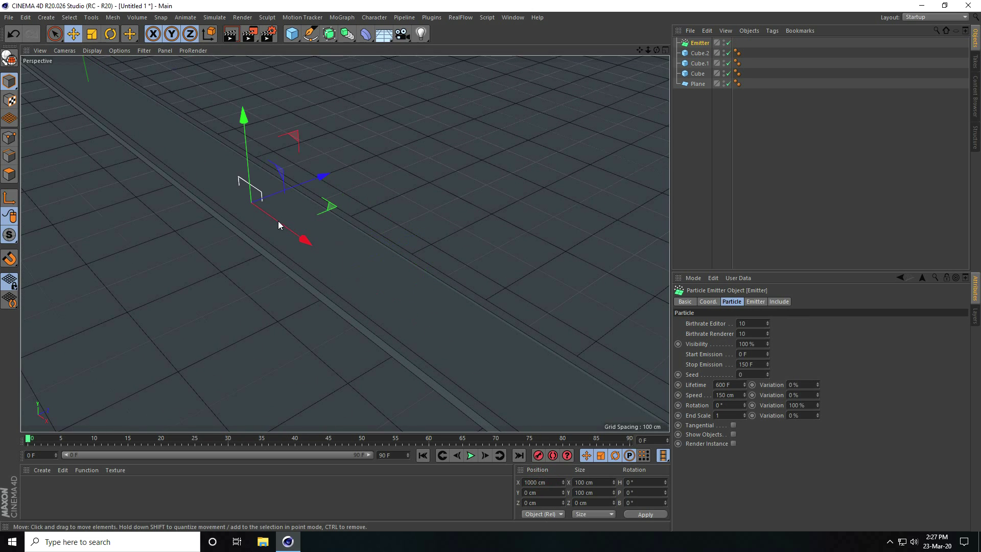
Step: Rotate the emitter to a pitch of -90° so it points downward, and raise it to about Y 164 cm
{"action": "left_click", "coordinate": [111, 35]}
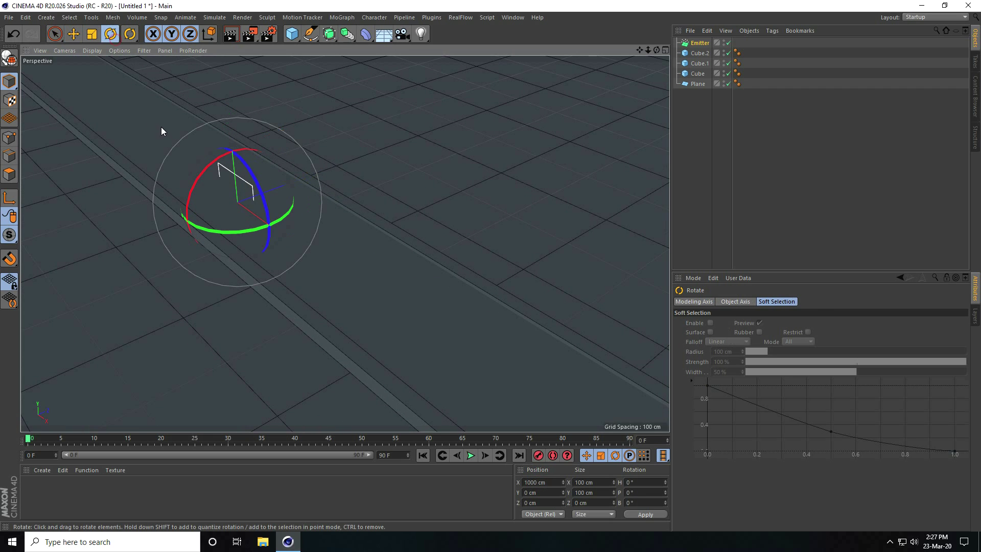
{"action": "left_click_drag", "start_coordinate": [197, 172], "coordinate": [252, 183]}
{"action": "key", "text": "e"}
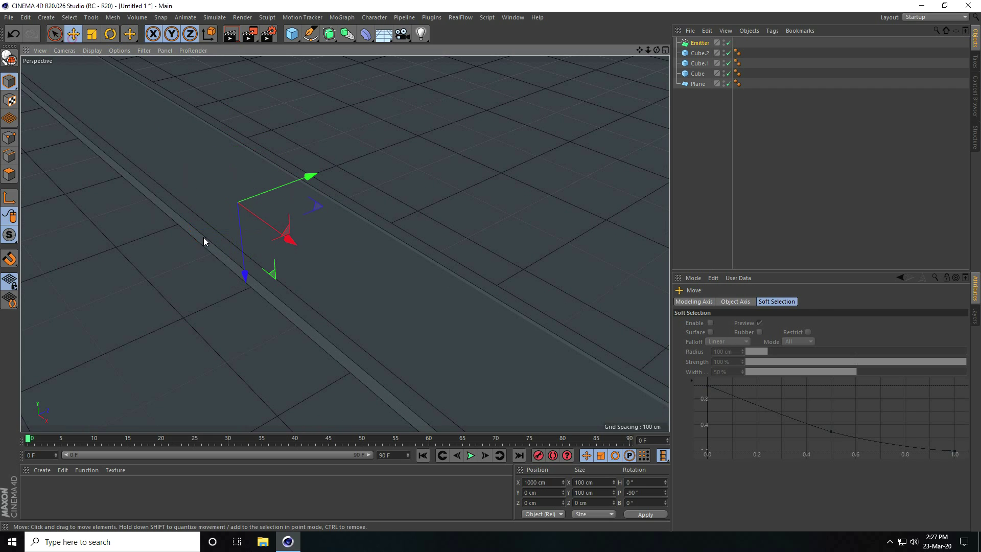
{"action": "left_click_drag", "start_coordinate": [241, 274], "coordinate": [233, 184]}
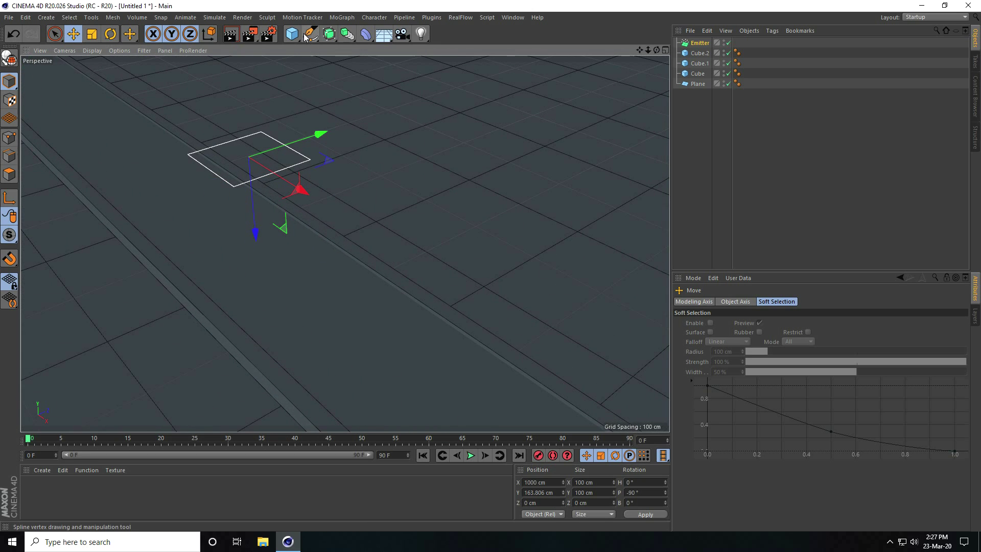
Step: Add a new cube and move it along the strip to an X position of about 1031 cm, near the emitter
{"action": "left_click_drag", "start_coordinate": [292, 34], "coordinate": [383, 50]}
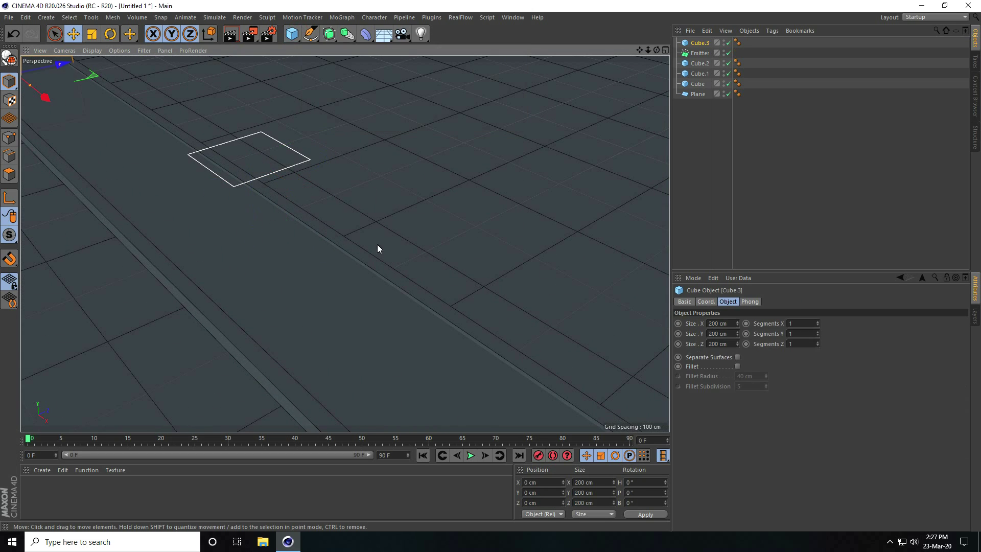
{"action": "scroll", "coordinate": [379, 190], "scroll_direction": "down", "scroll_amount": 5}
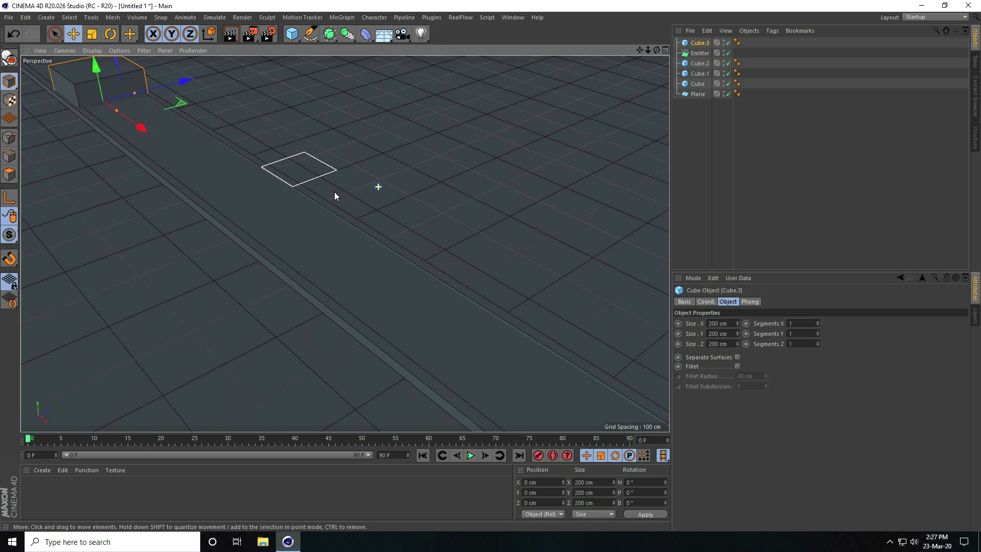
{"action": "left_click_drag", "start_coordinate": [187, 142], "coordinate": [390, 275]}
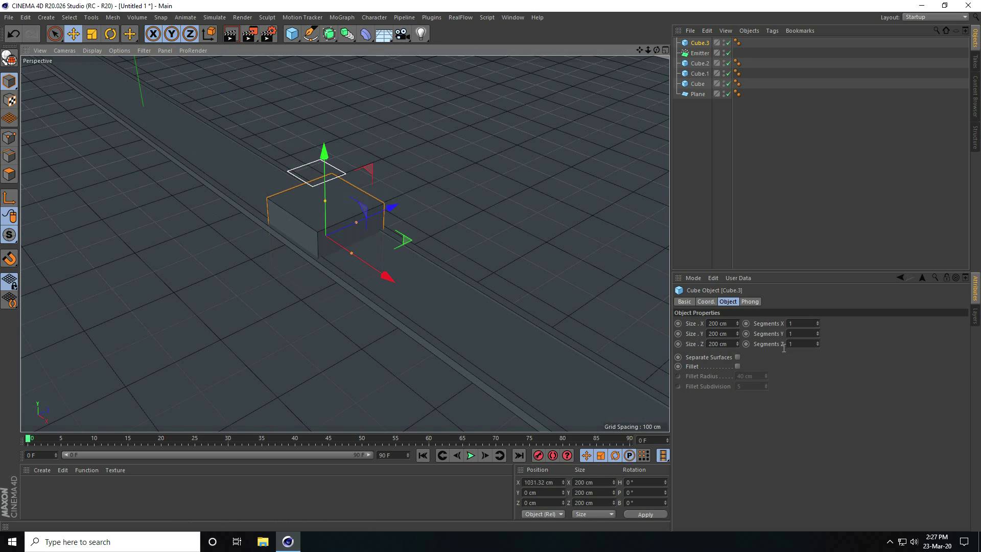
Step: Set the new cube's X, Y and Z sizes to 10 cm and raise it to about Y 145 cm
{"action": "left_click_drag", "start_coordinate": [730, 326], "coordinate": [701, 321]}
{"action": "type", "text": "10"}
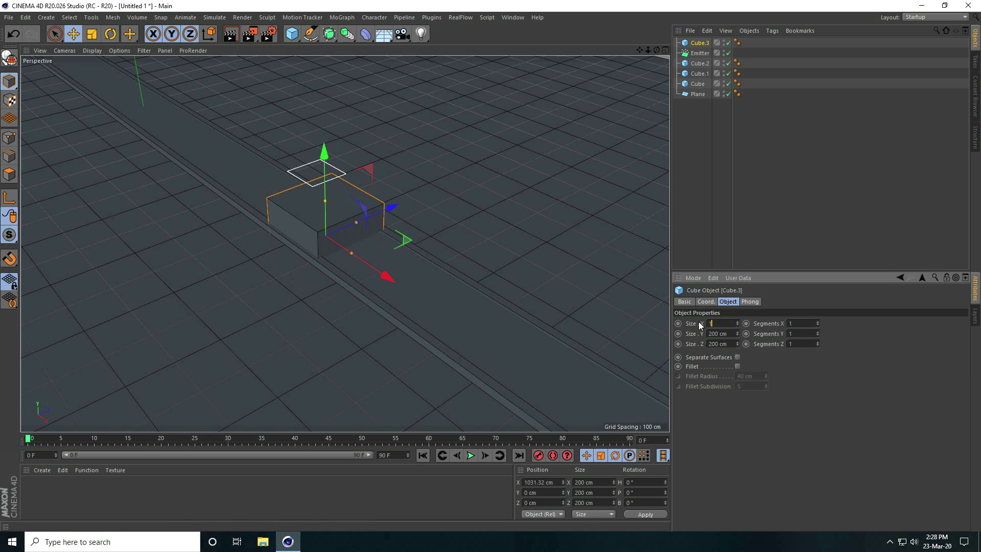
{"action": "key", "text": "Tab"}
{"action": "type", "text": "10"}
{"action": "key", "text": "Tab"}
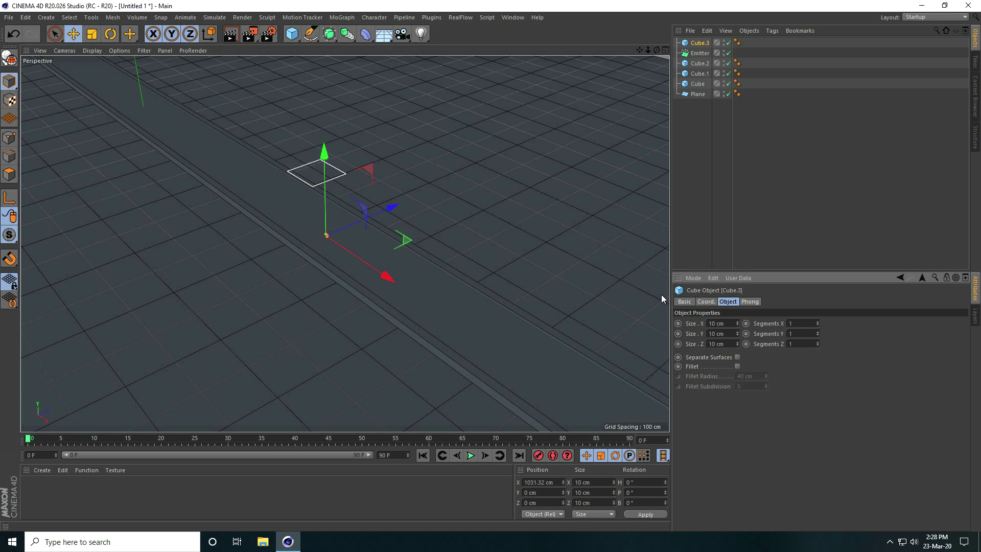
{"action": "left_click_drag", "start_coordinate": [327, 161], "coordinate": [327, 93]}
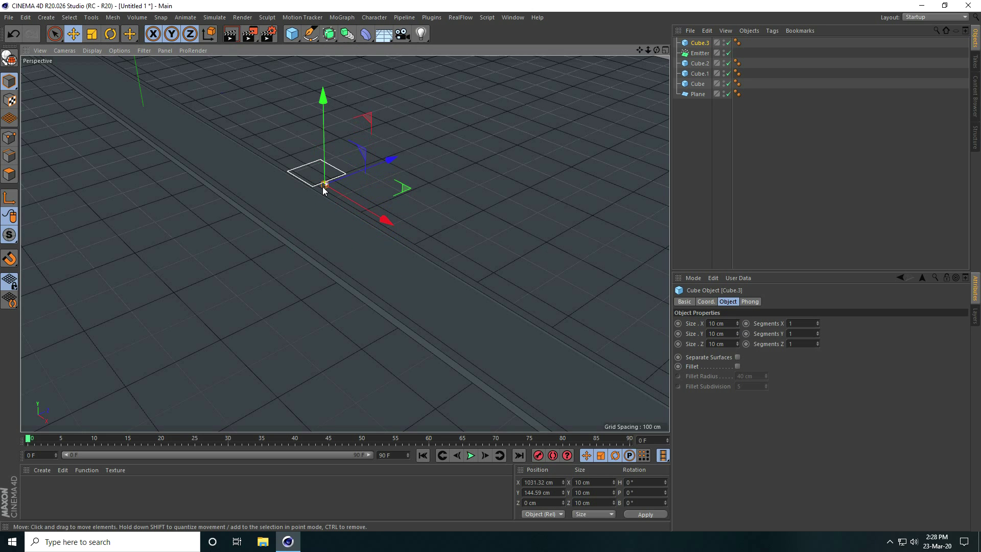
Step: Make the small 10 cm cube a child of the particle emitter in the object hierarchy
{"action": "scroll", "coordinate": [323, 191], "scroll_direction": "up", "scroll_amount": 5}
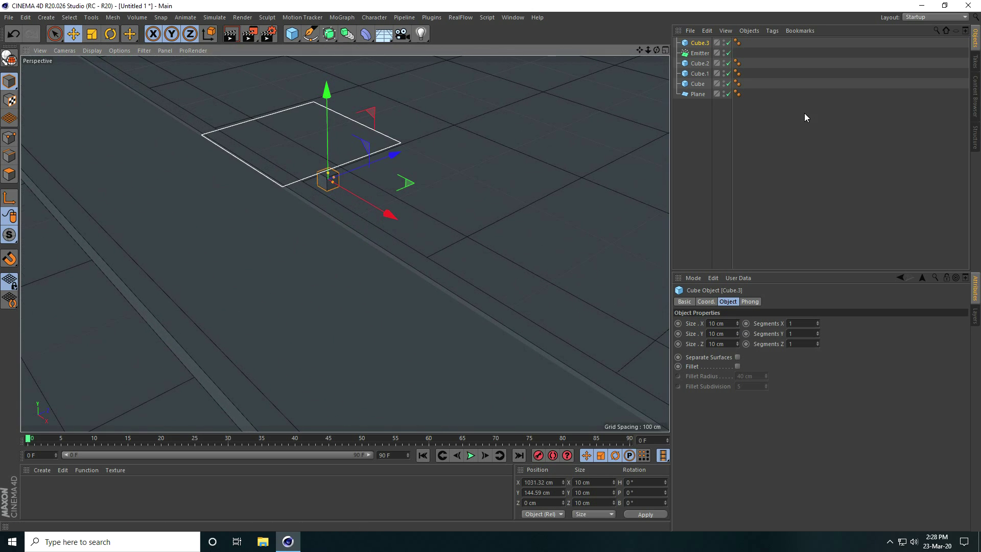
{"action": "left_click", "coordinate": [700, 44]}
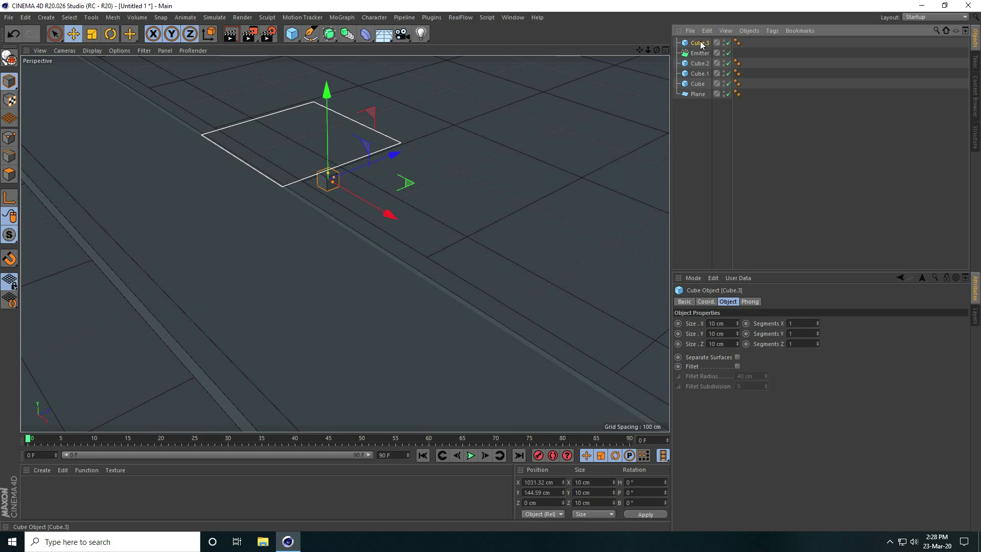
{"action": "left_click_drag", "start_coordinate": [701, 44], "coordinate": [701, 54]}
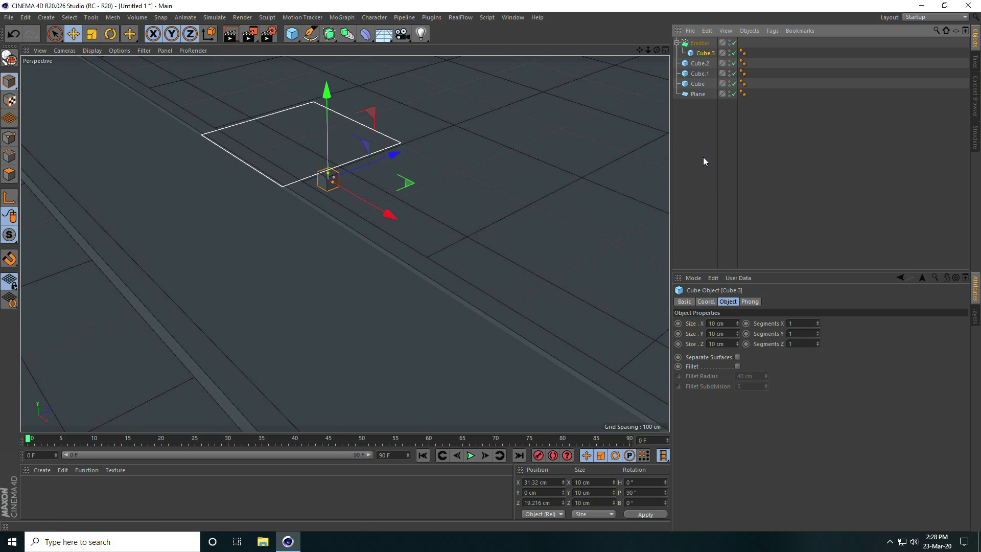
Step: Set the emitter's X-Size and Y-Size to 0 cm and its editor and renderer birthrates to 5
{"action": "left_click", "coordinate": [705, 45]}
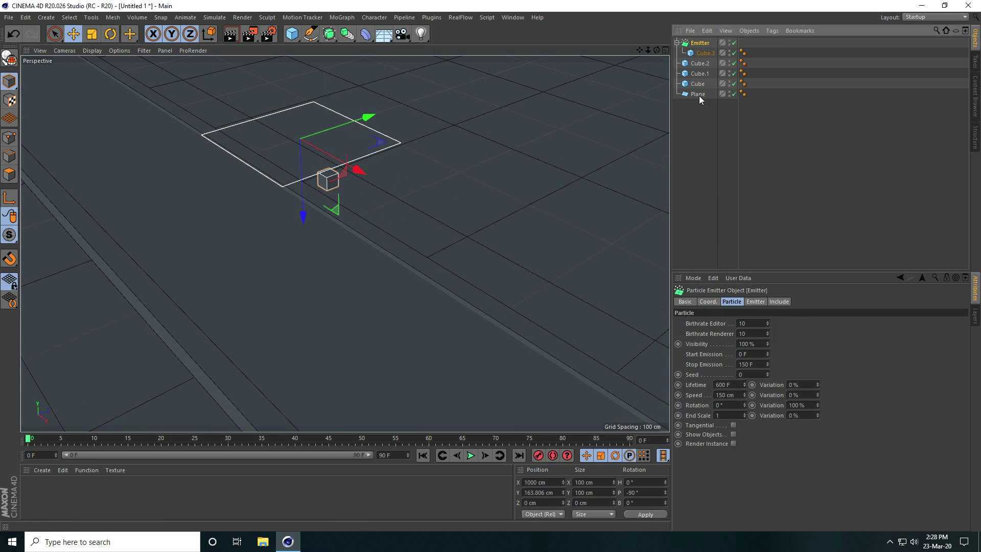
{"action": "left_click", "coordinate": [754, 301]}
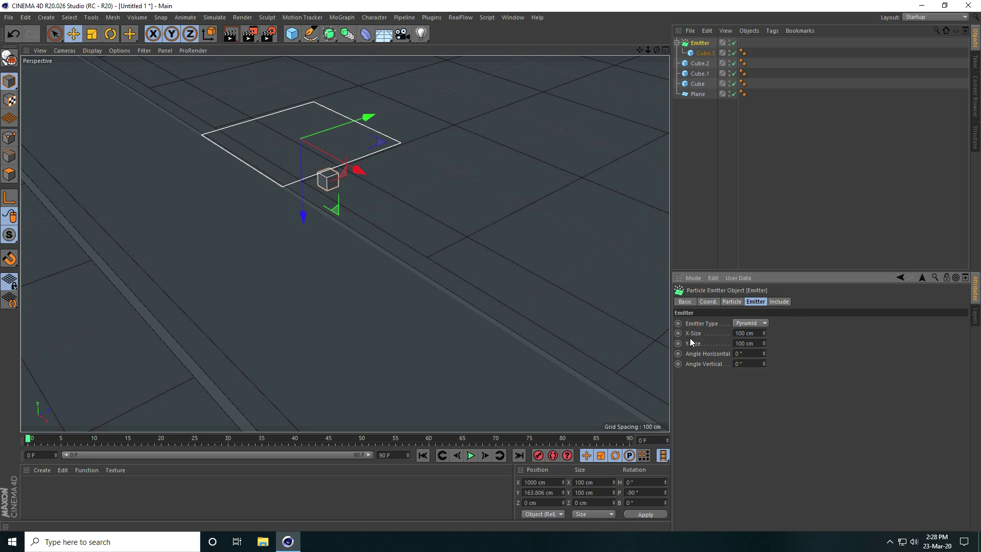
{"action": "double_click", "coordinate": [757, 332]}
{"action": "type", "text": "0"}
{"action": "key", "text": "Tab"}
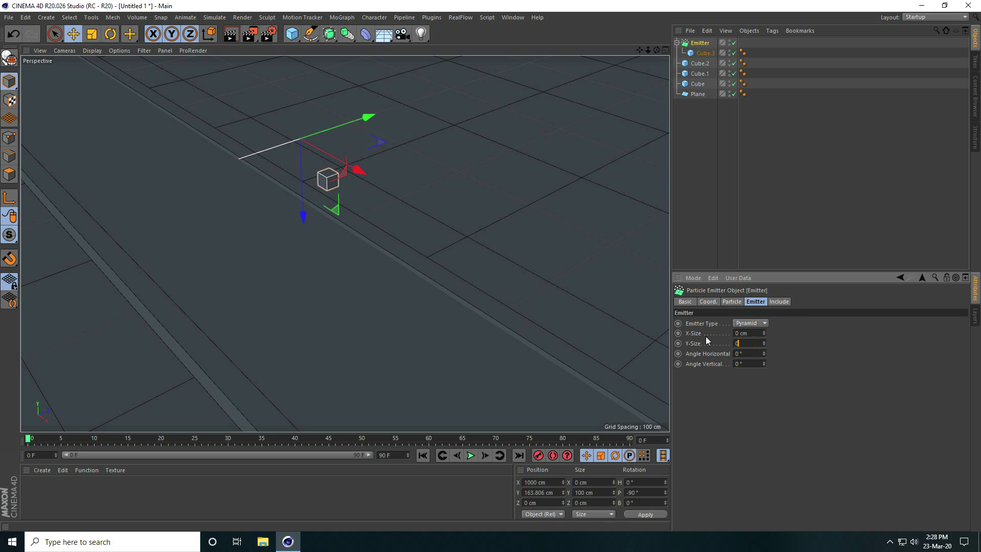
{"action": "type", "text": "0"}
{"action": "key", "text": "Return"}
{"action": "left_click", "coordinate": [735, 302]}
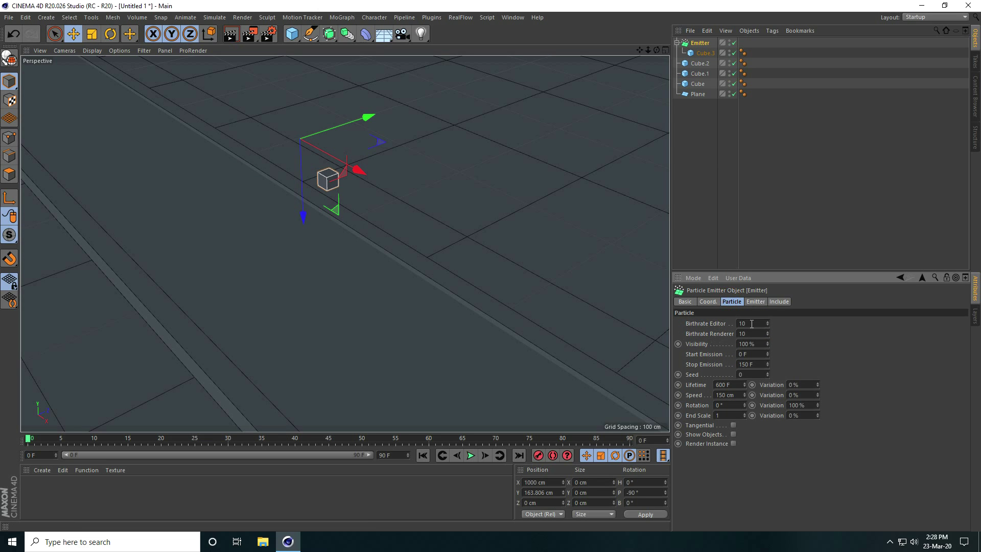
{"action": "double_click", "coordinate": [752, 324]}
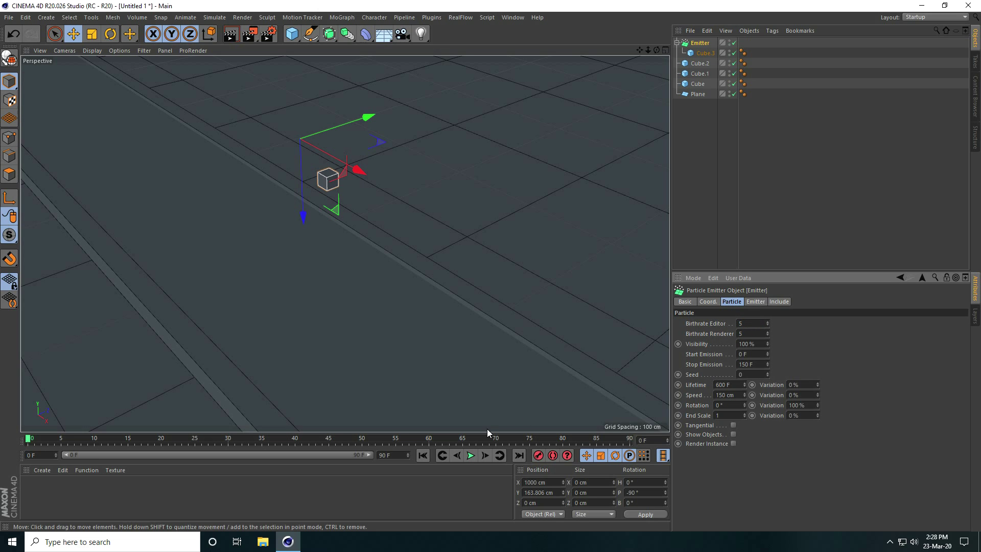
Step: Set the animation's end frame to 700 and extend the preview range to cover the whole timeline
{"action": "double_click", "coordinate": [398, 455]}
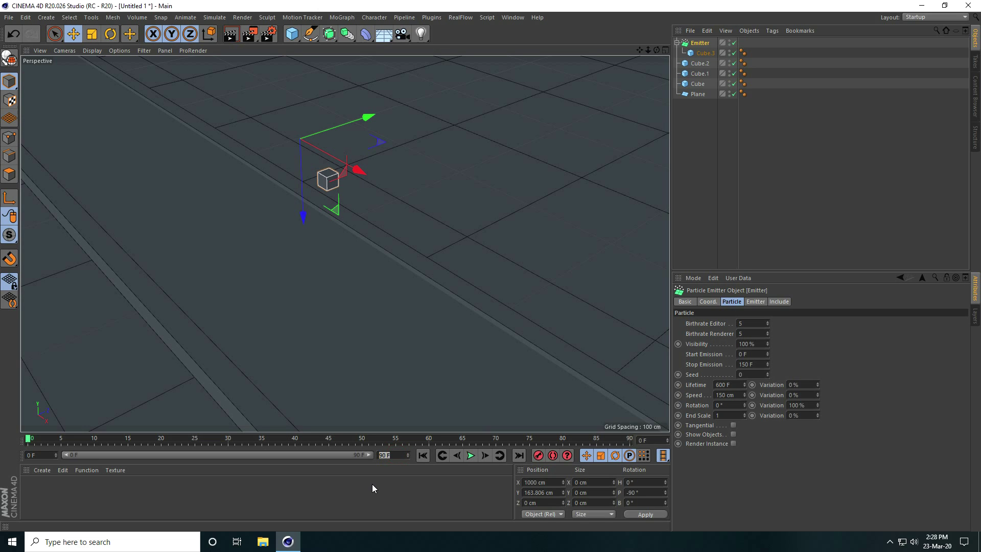
{"action": "type", "text": "700"}
{"action": "key", "text": "Return"}
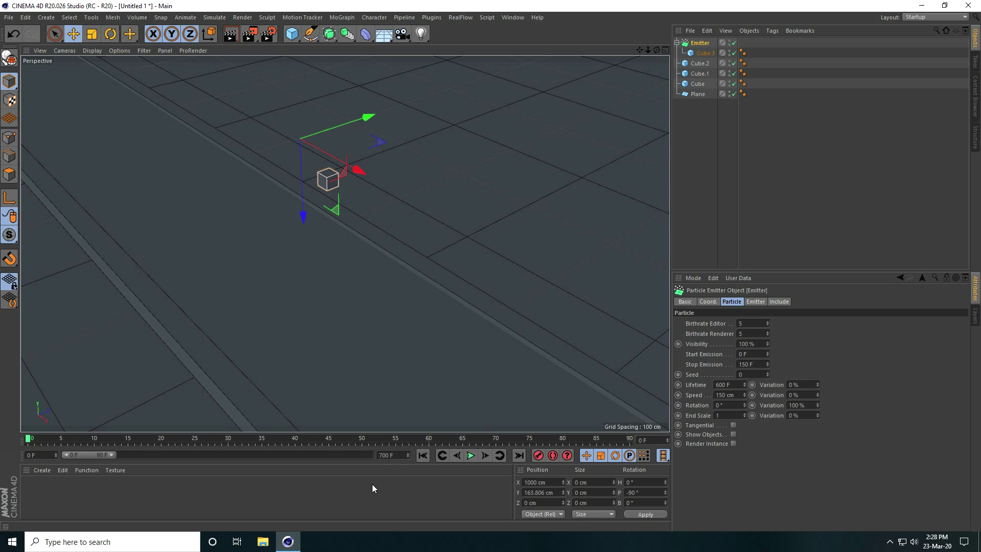
{"action": "double_click", "coordinate": [90, 455]}
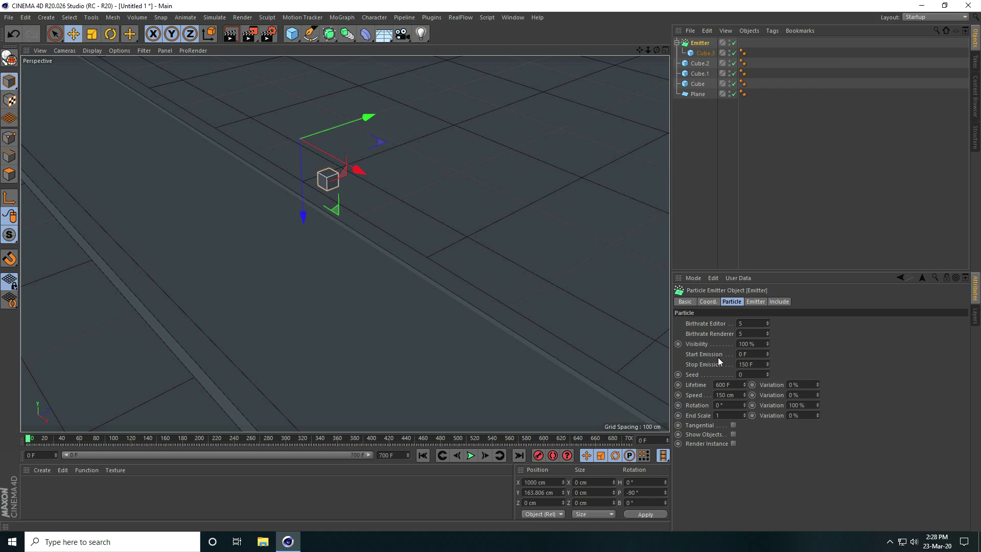
Step: Set the emitter's Stop Emission to 400 F and enable Show Objects for its particles
{"action": "double_click", "coordinate": [760, 365]}
{"action": "type", "text": "400"}
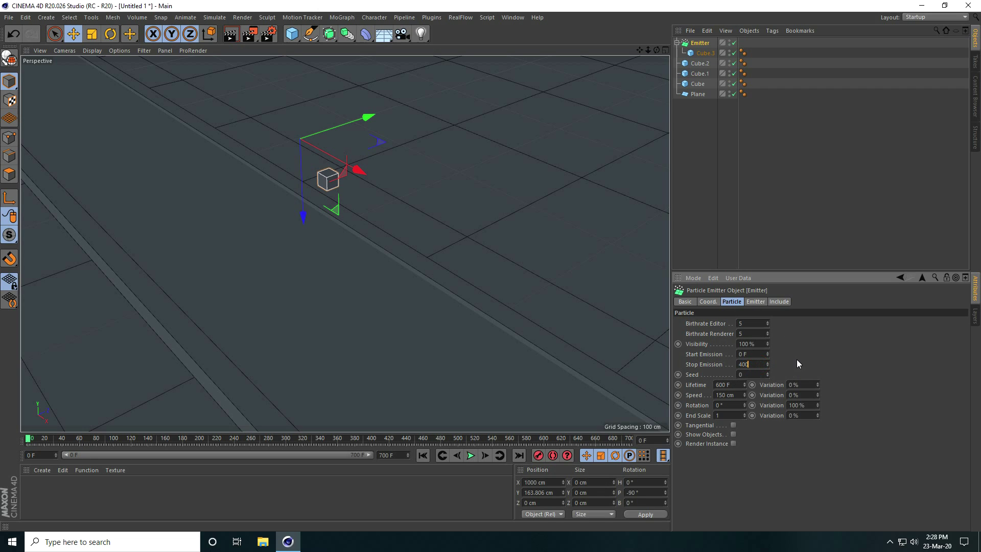
{"action": "key", "text": "Return"}
{"action": "left_click", "coordinate": [733, 434]}
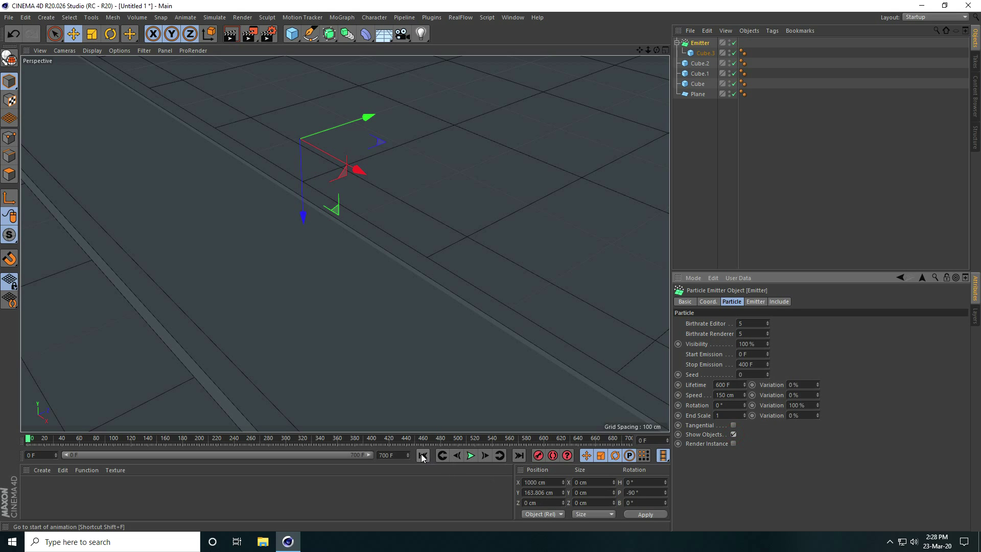
Step: Play the animation to check the emitted cubes, stop it, and return to the first frame
{"action": "left_click", "coordinate": [471, 455]}
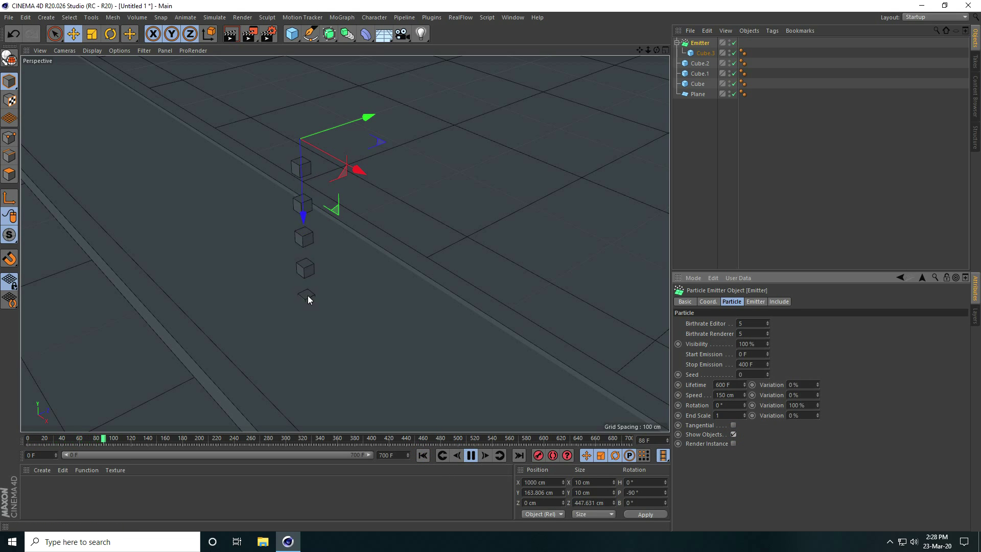
{"action": "left_click", "coordinate": [470, 456]}
{"action": "left_click", "coordinate": [422, 456]}
Step: Raise the emitter above the strip and set its Y position to 250 cm
{"action": "left_click_drag", "start_coordinate": [314, 288], "coordinate": [288, 291], "text": "alt"}
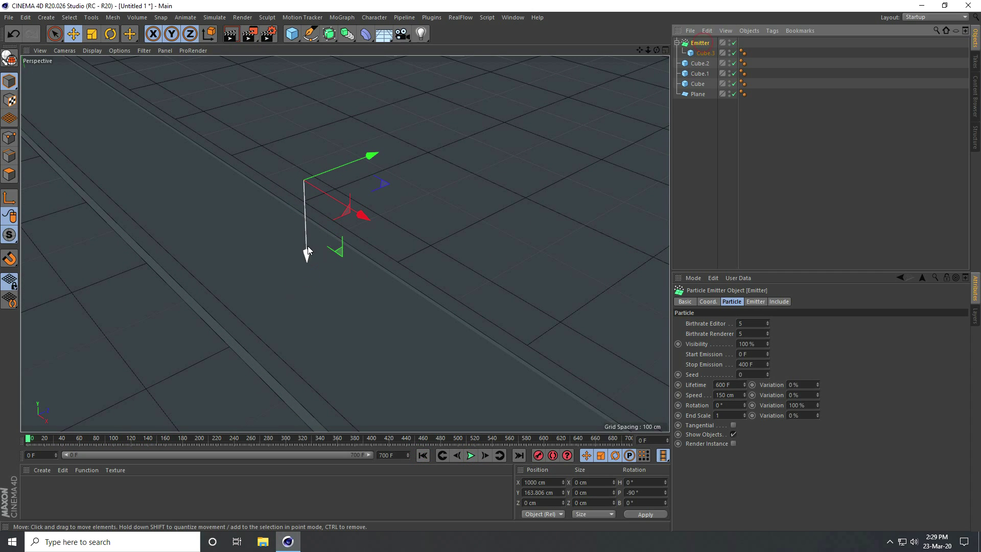
{"action": "left_click_drag", "start_coordinate": [307, 254], "coordinate": [317, 192]}
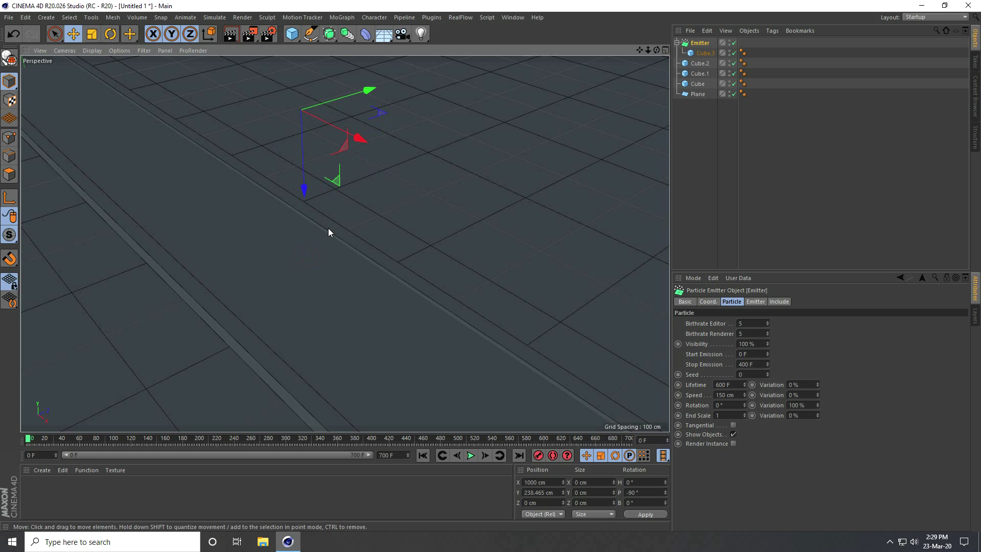
{"action": "double_click", "coordinate": [537, 491]}
{"action": "type", "text": "250"}
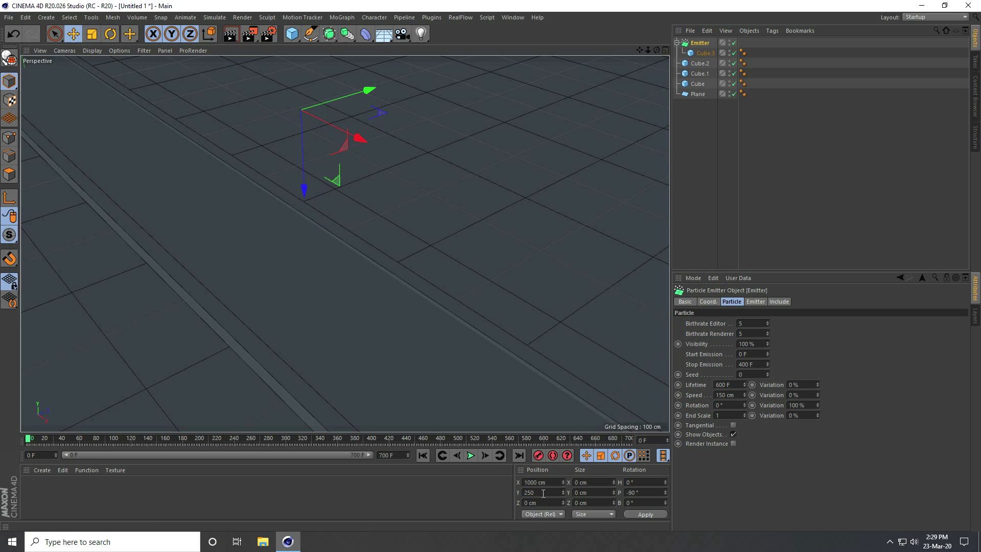
{"action": "key", "text": "Return"}
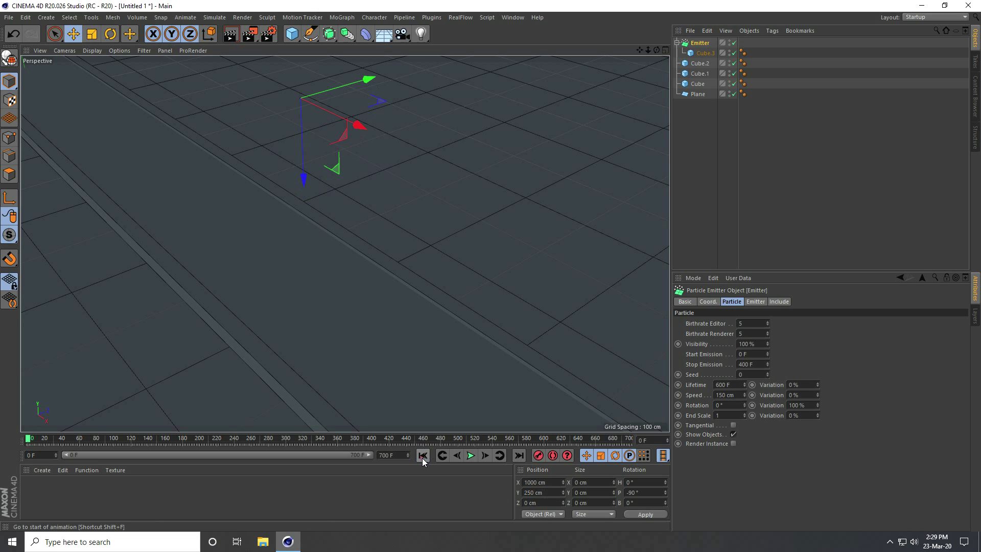
Step: Play back the emission from the raised emitter up close, and rewind to the start
{"action": "left_click", "coordinate": [471, 455]}
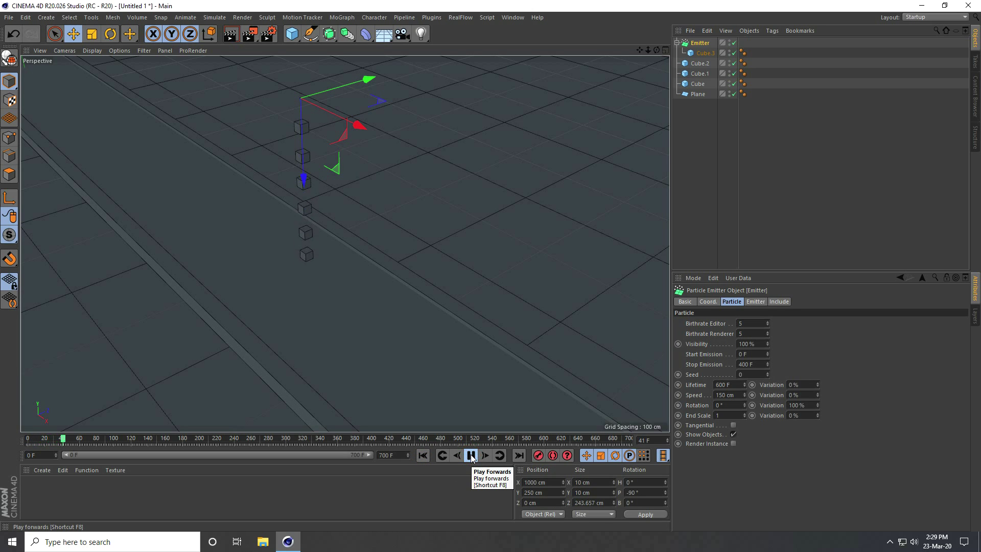
{"action": "left_click_drag", "start_coordinate": [327, 219], "coordinate": [340, 190], "text": "alt"}
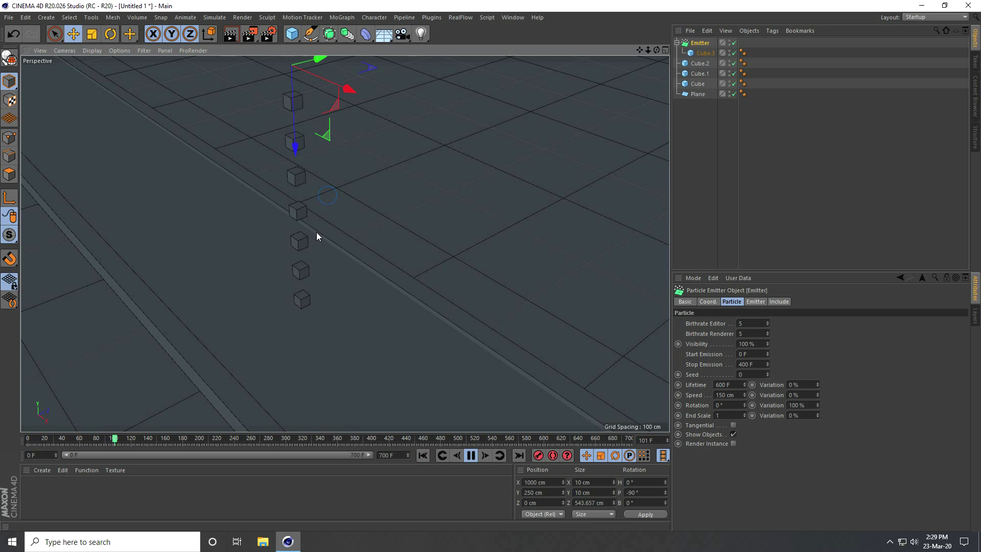
{"action": "left_click", "coordinate": [470, 456]}
{"action": "left_click", "coordinate": [419, 456]}
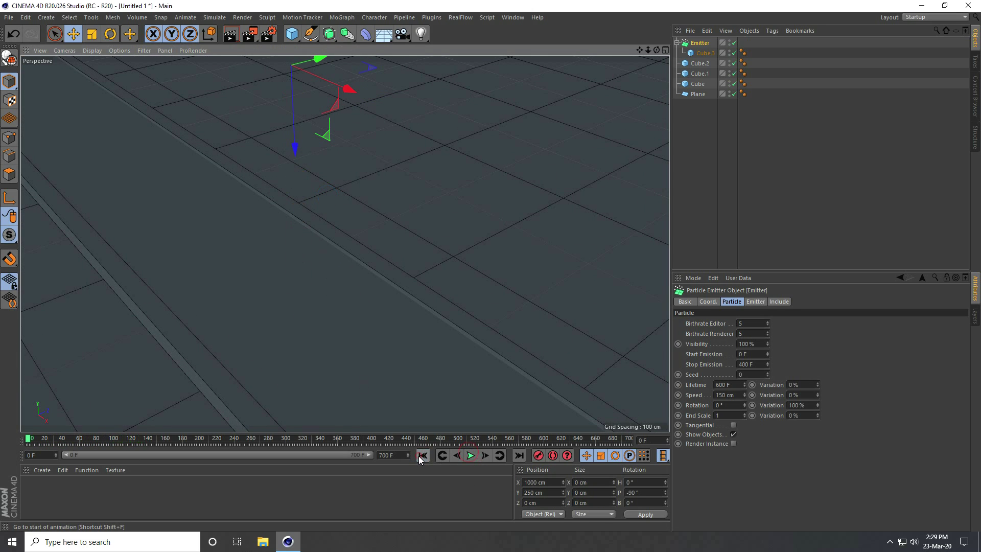
Step: Add a Collider Body tag to the strip's wide base cube and set its collision friction to 0%
{"action": "left_click_drag", "start_coordinate": [328, 263], "coordinate": [314, 275], "text": "alt"}
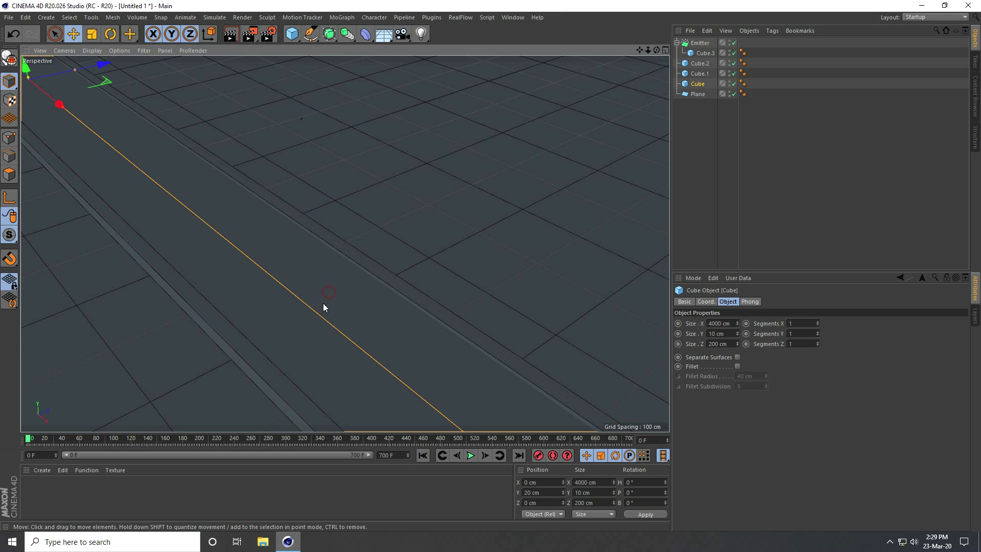
{"action": "right_click", "coordinate": [693, 83]}
{"action": "mouse_move", "coordinate": [728, 171]}
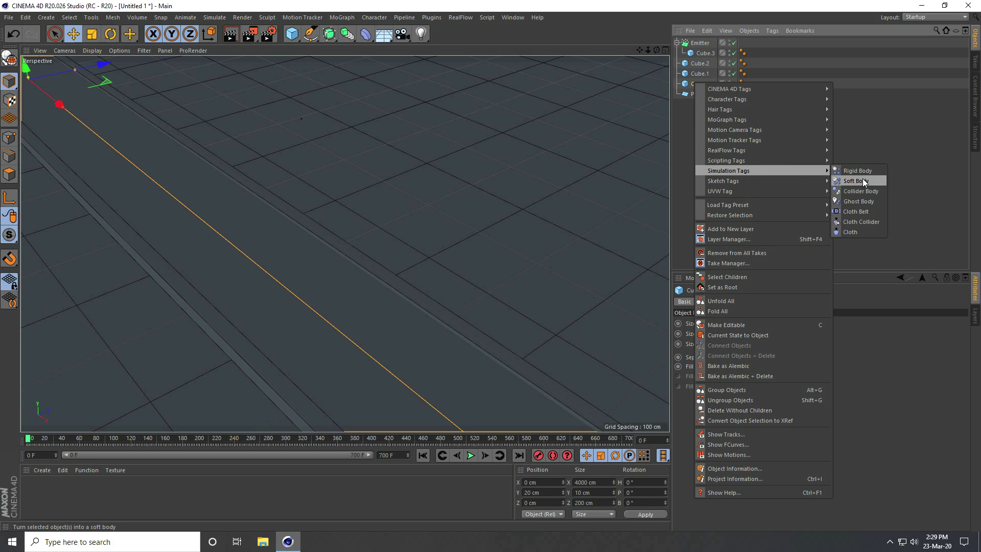
{"action": "left_click", "coordinate": [865, 192]}
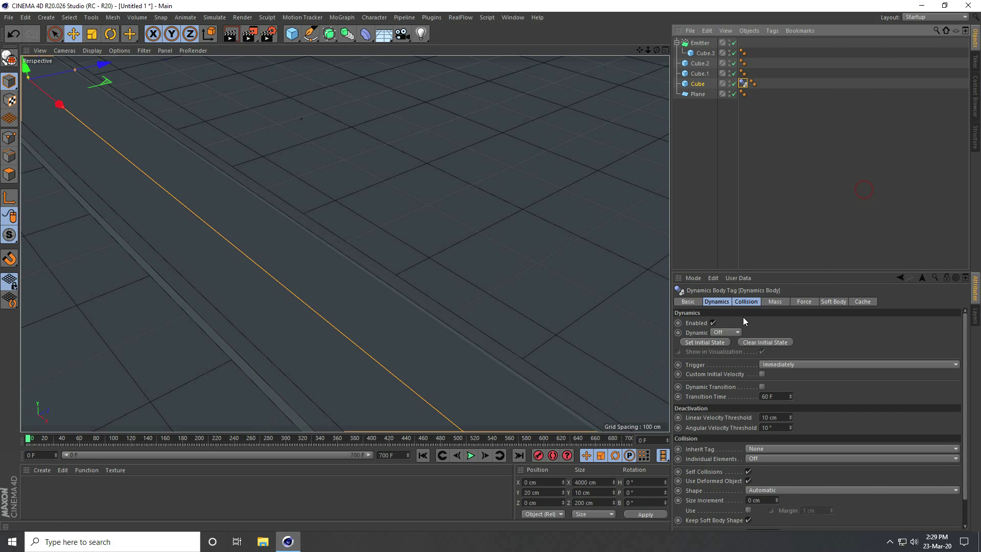
{"action": "left_click", "coordinate": [748, 303]}
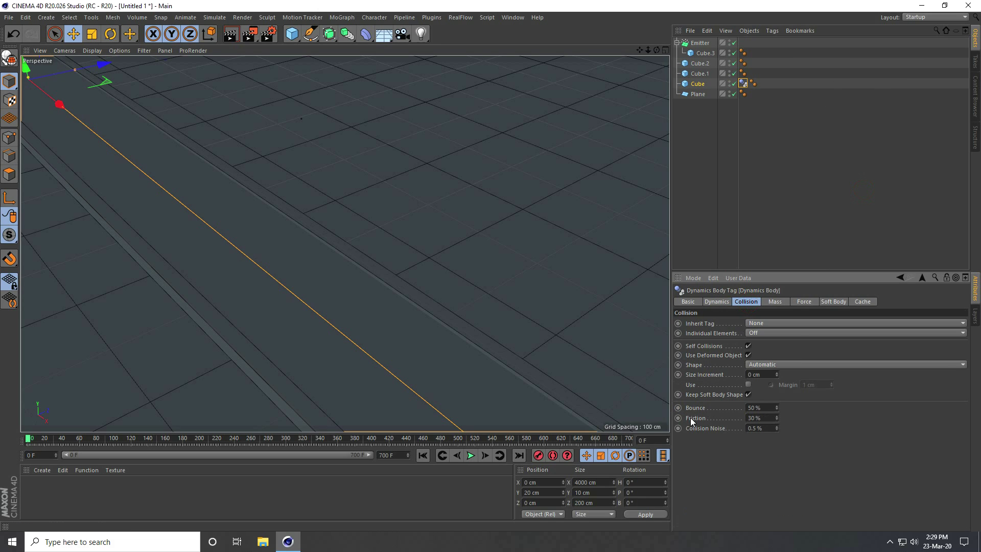
{"action": "type", "text": "0"}
Step: Add a Rigid Body simulation tag to the small cube nested under the emitter
{"action": "left_click", "coordinate": [704, 54]}
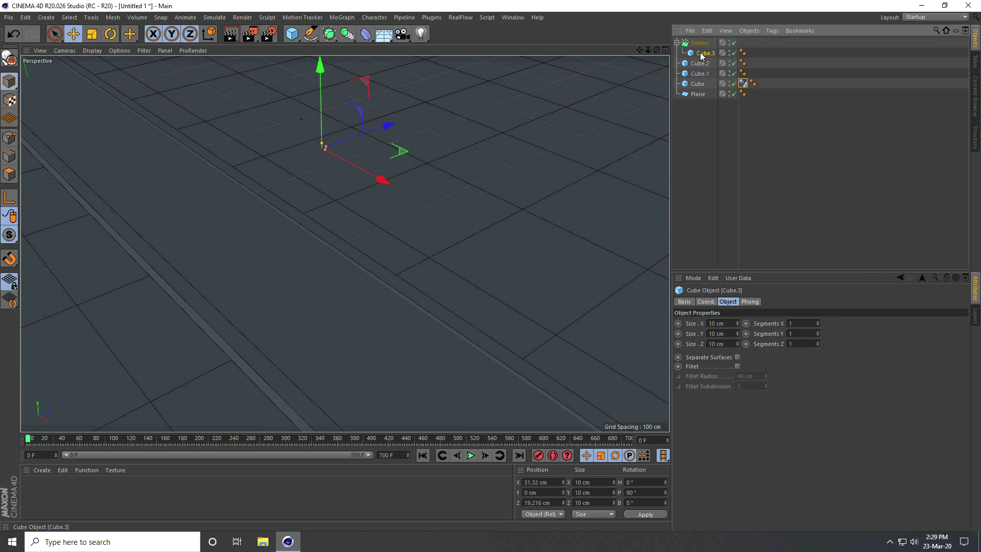
{"action": "right_click", "coordinate": [705, 52]}
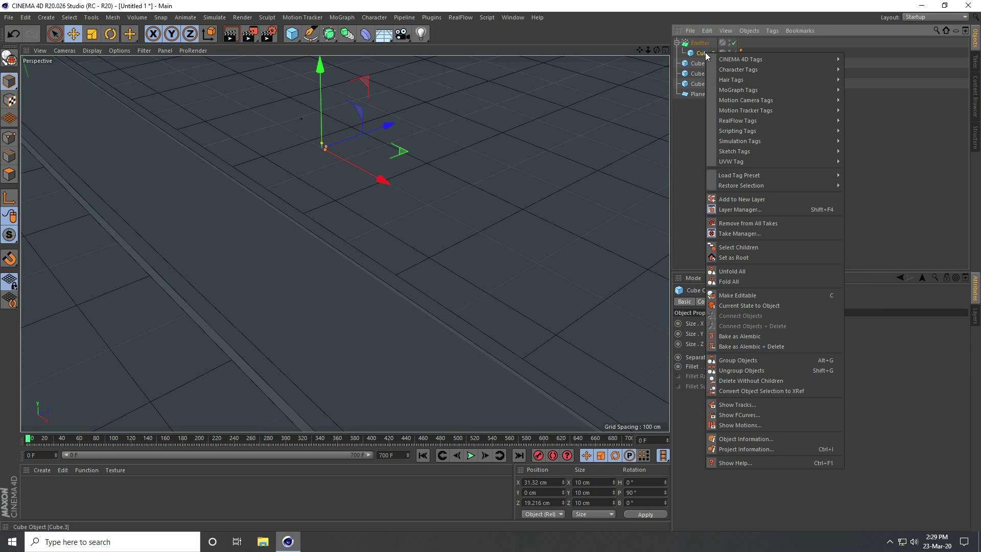
{"action": "mouse_move", "coordinate": [730, 142]}
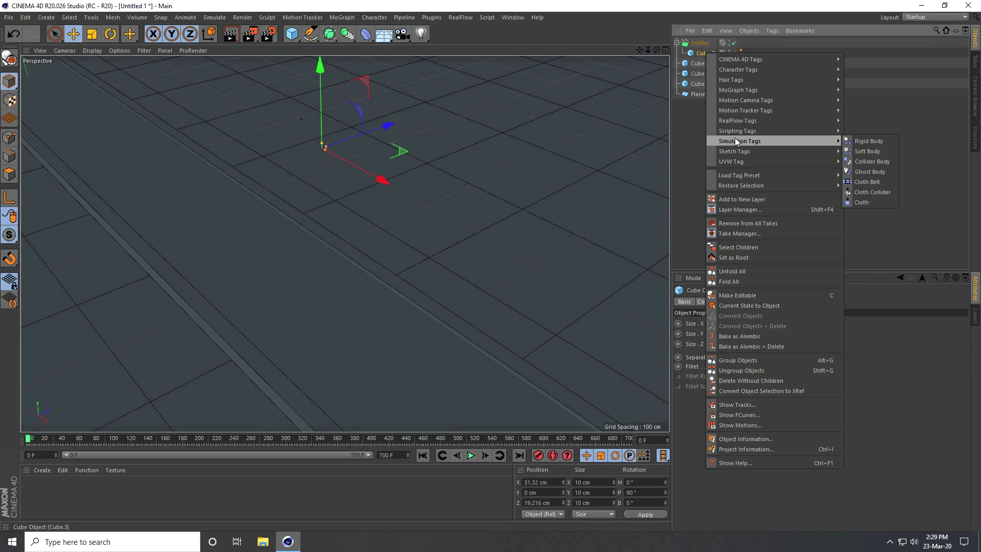
{"action": "left_click", "coordinate": [862, 142]}
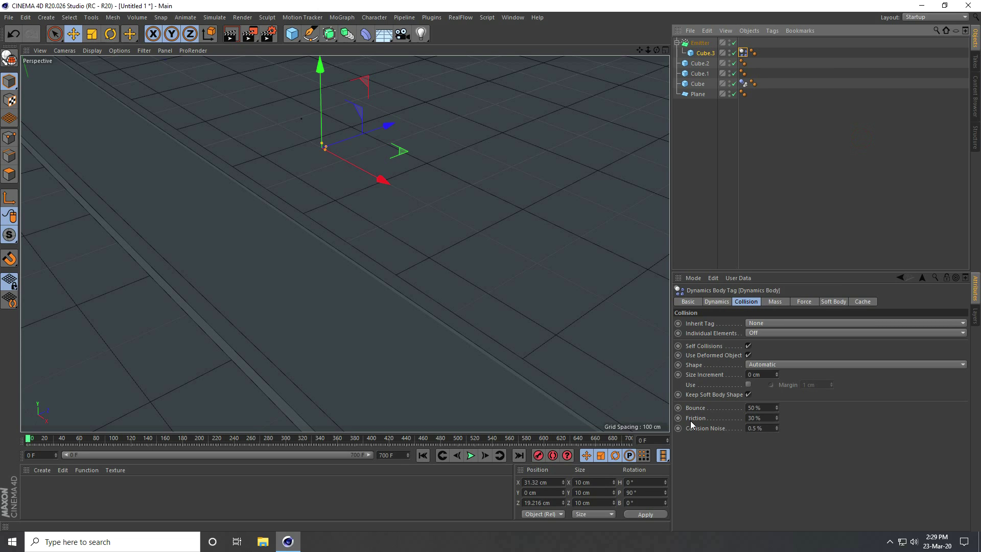
Step: Set the small cube's rigid-body collision bounce to 0% and open its force settings
{"action": "double_click", "coordinate": [764, 407]}
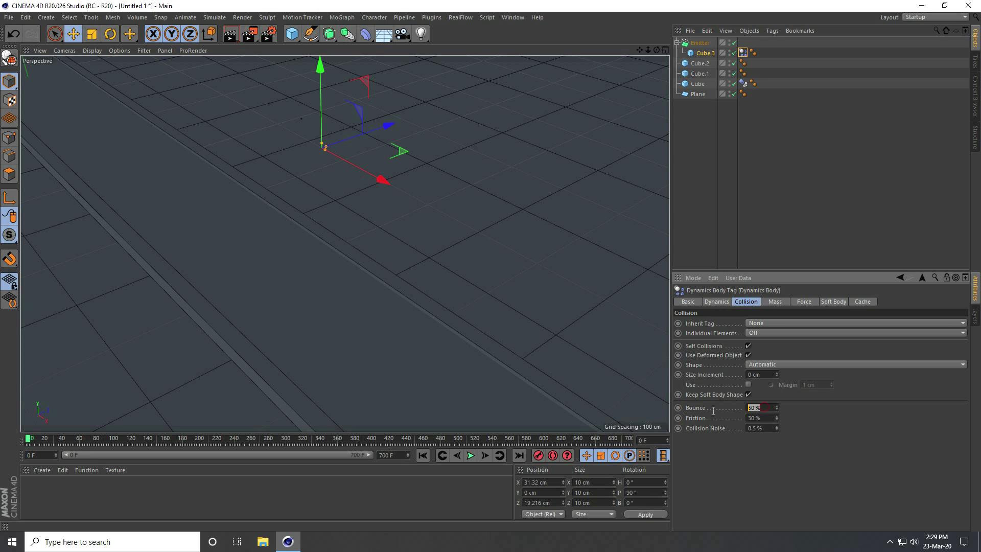
{"action": "type", "text": "0"}
{"action": "key", "text": "Return"}
{"action": "left_click", "coordinate": [802, 303]}
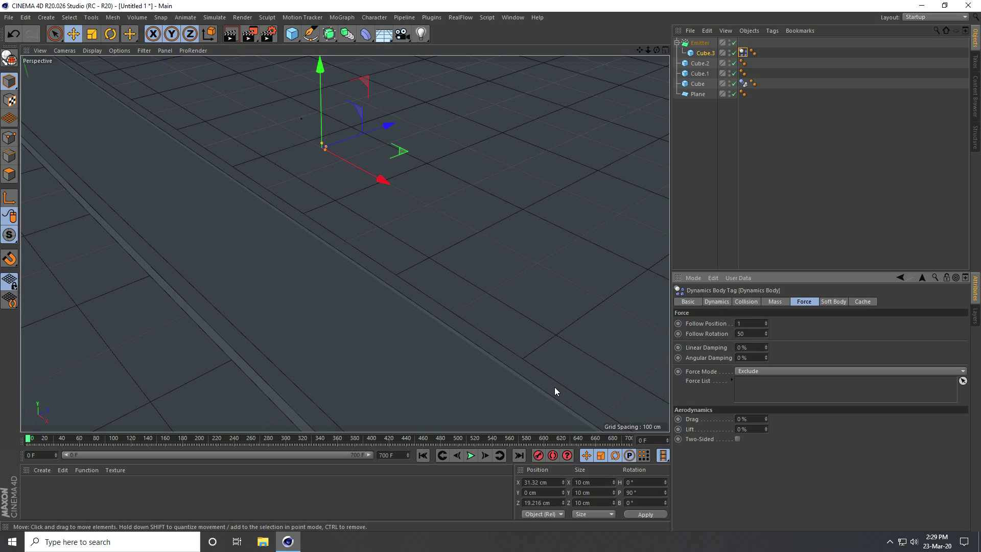
Step: Play back the cubes dropping onto the strip up close, and rewind to the start
{"action": "left_click", "coordinate": [471, 456]}
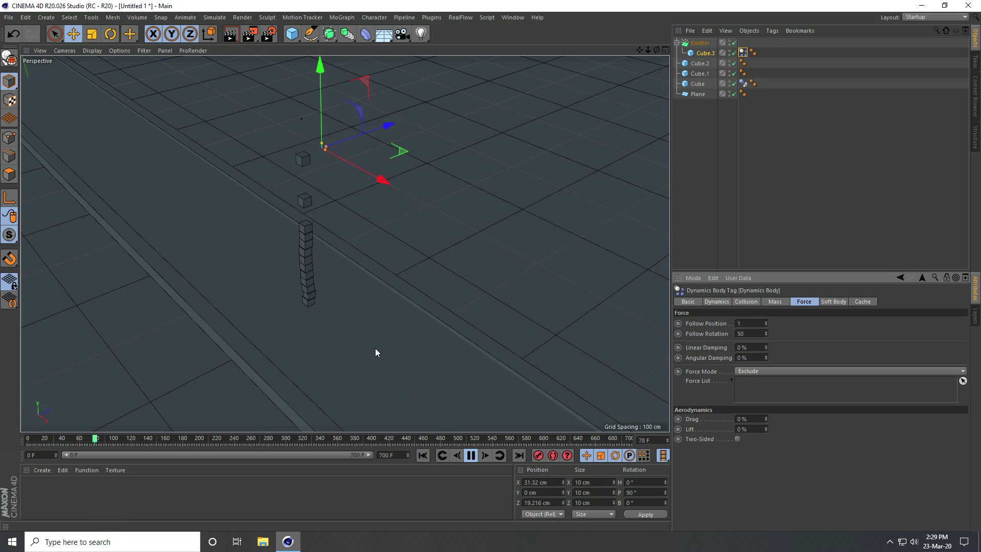
{"action": "scroll", "coordinate": [309, 219], "scroll_direction": "up", "scroll_amount": 2}
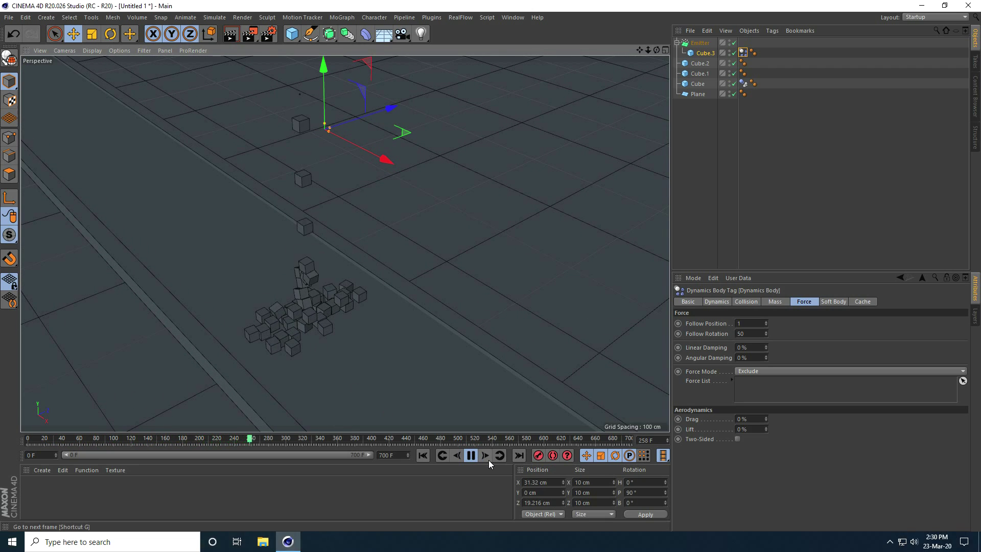
{"action": "left_click", "coordinate": [470, 455]}
{"action": "left_click", "coordinate": [422, 454]}
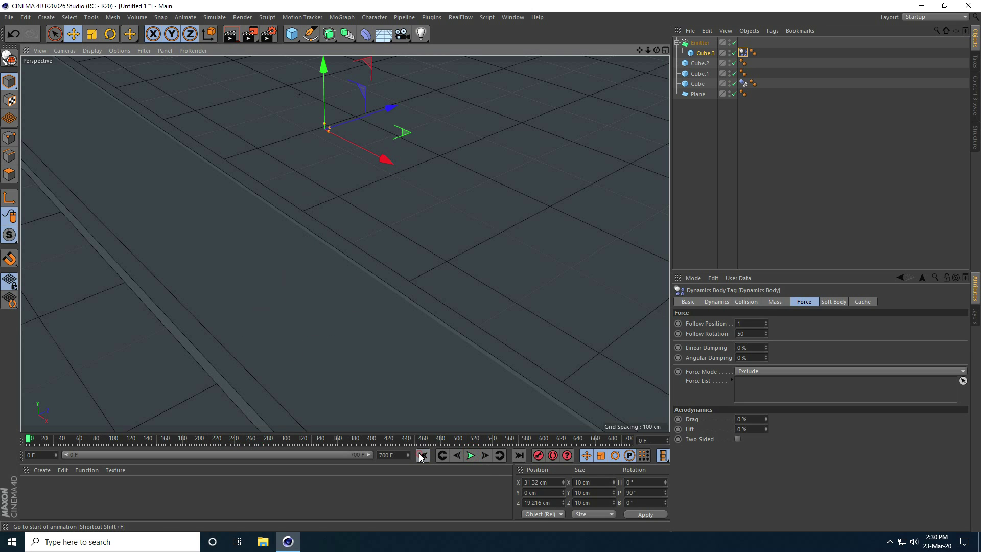
Step: In the top view, set the emitter's Z position to 70 cm near the strip's edge and keyframe it at frame 0
{"action": "middle_click", "coordinate": [339, 280]}
{"action": "middle_click", "coordinate": [418, 163]}
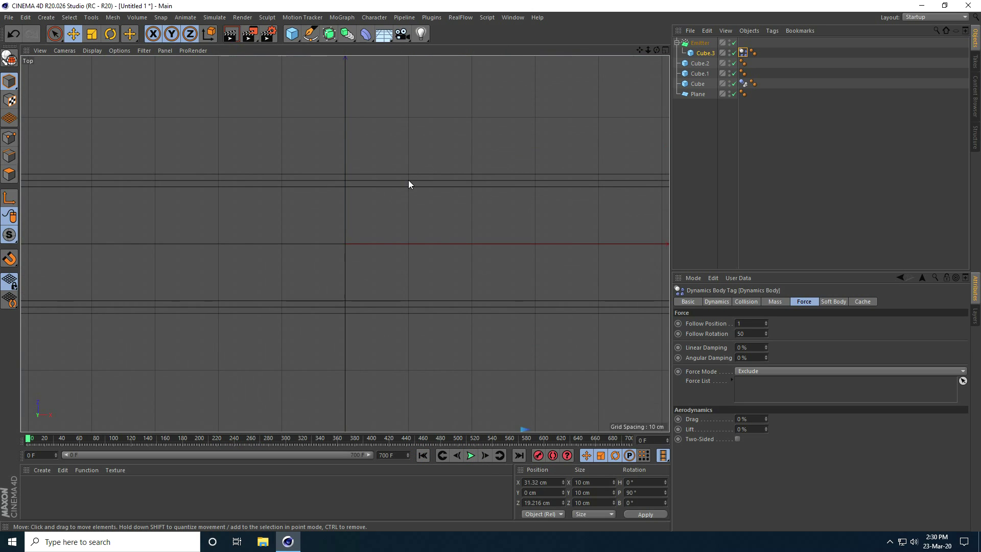
{"action": "scroll", "coordinate": [409, 182], "scroll_direction": "up", "scroll_amount": 4}
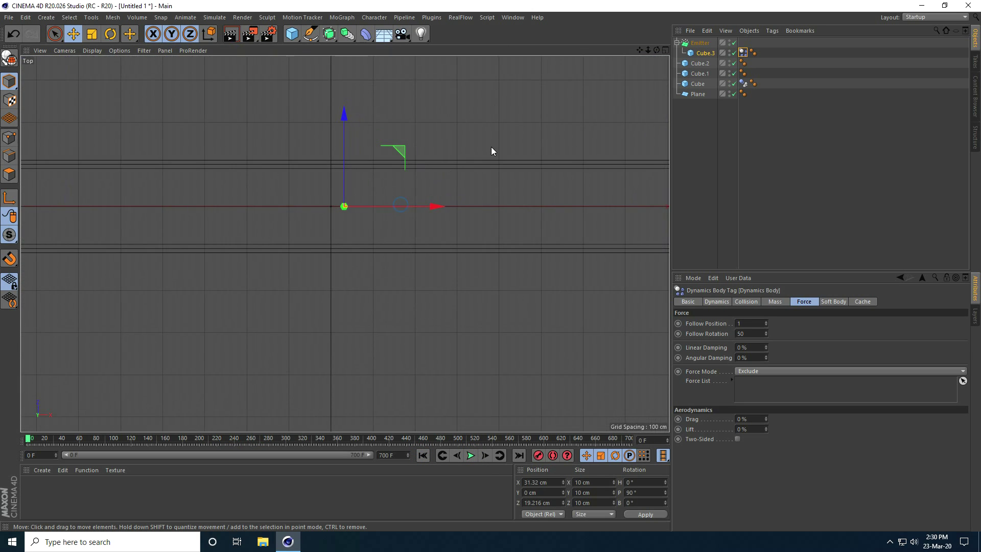
{"action": "left_click", "coordinate": [707, 45]}
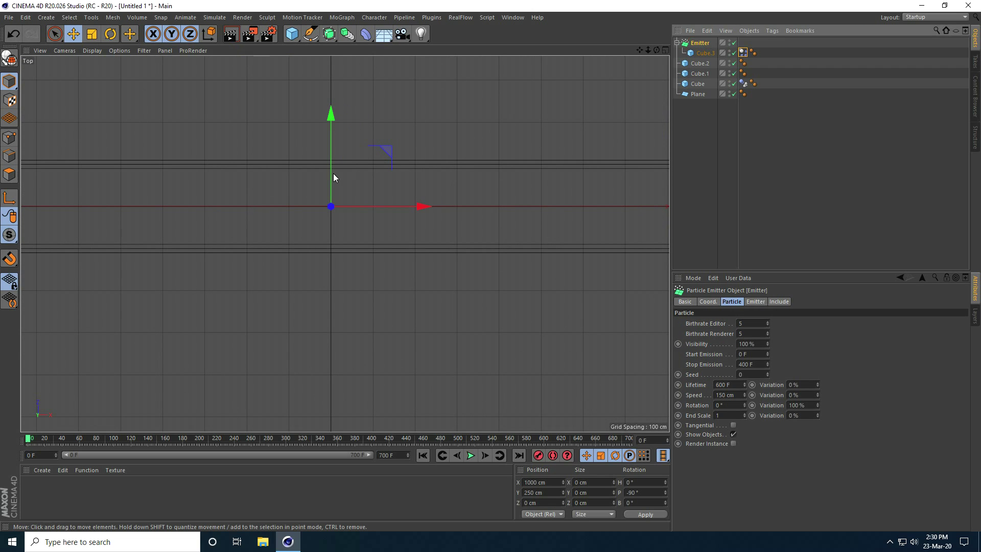
{"action": "scroll", "coordinate": [333, 173], "scroll_direction": "up", "scroll_amount": 6}
{"action": "left_click_drag", "start_coordinate": [329, 158], "coordinate": [343, 84]}
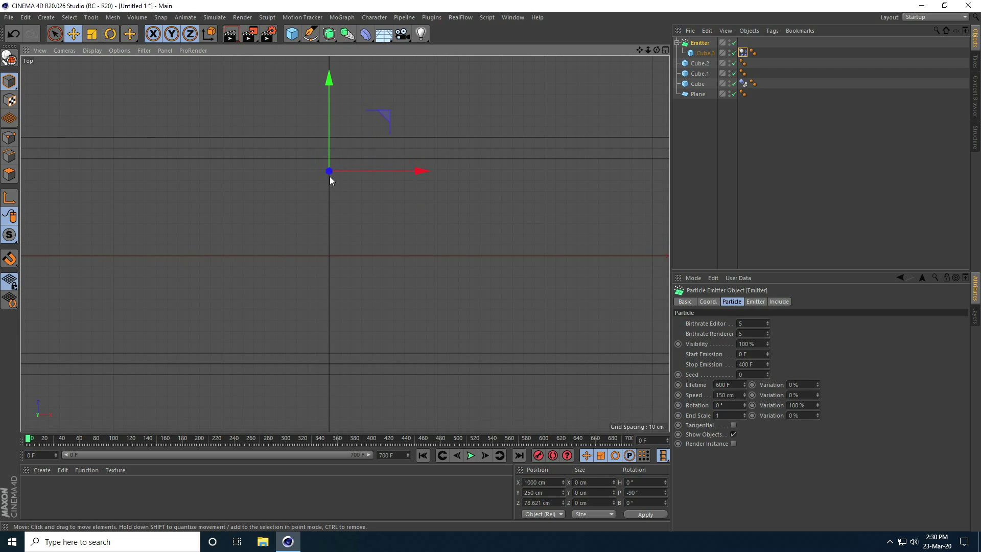
{"action": "left_click", "coordinate": [707, 302]}
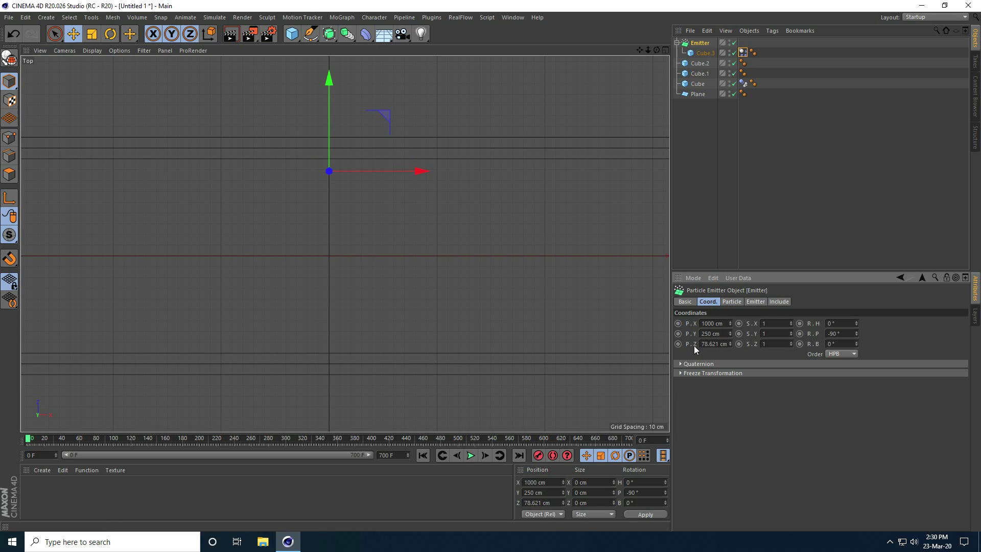
{"action": "left_click", "coordinate": [712, 345]}
{"action": "type", "text": "70"}
{"action": "key", "text": "Return"}
{"action": "left_click", "coordinate": [678, 344]}
Step: Shorten the preview range and keyframe the emitter's Z position at -70 cm on frame 40
{"action": "left_click_drag", "start_coordinate": [369, 455], "coordinate": [156, 458]}
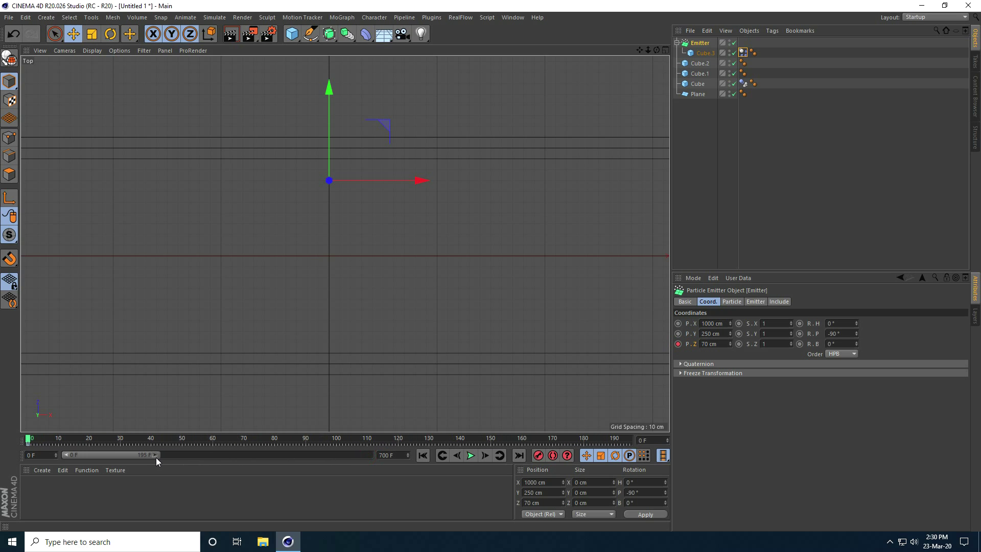
{"action": "left_click_drag", "start_coordinate": [28, 440], "coordinate": [161, 446]}
{"action": "left_click", "coordinate": [703, 346]}
{"action": "type", "text": "-70"}
{"action": "key", "text": "Return"}
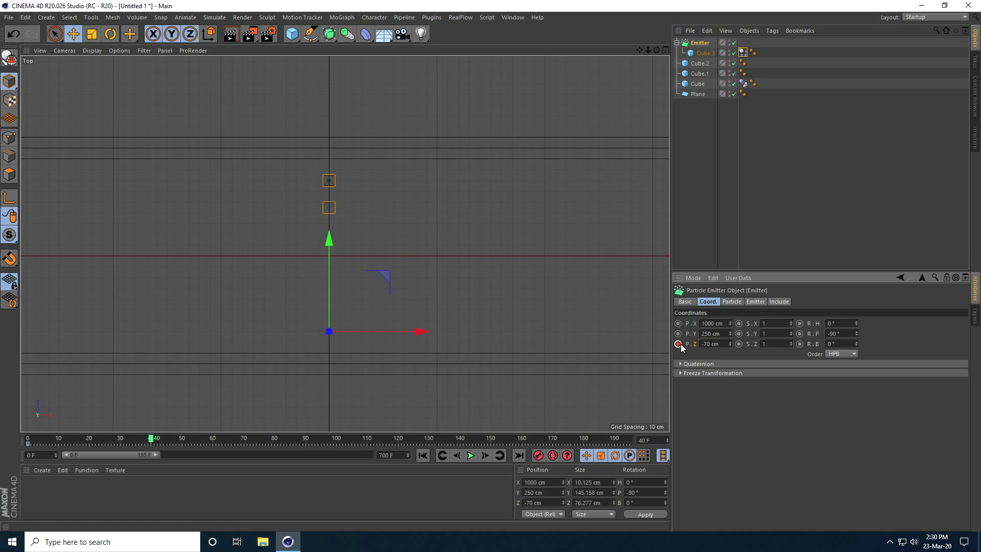
{"action": "left_click", "coordinate": [679, 344]}
Step: Keyframe the emitter's Z position back at 70 cm on frame 80
{"action": "left_click_drag", "start_coordinate": [151, 440], "coordinate": [274, 449]}
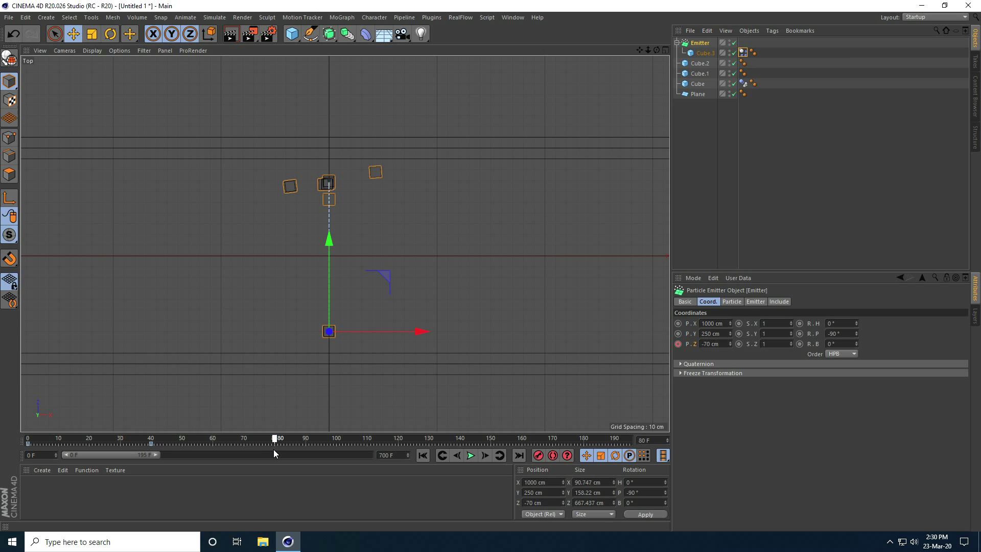
{"action": "left_click", "coordinate": [725, 344]}
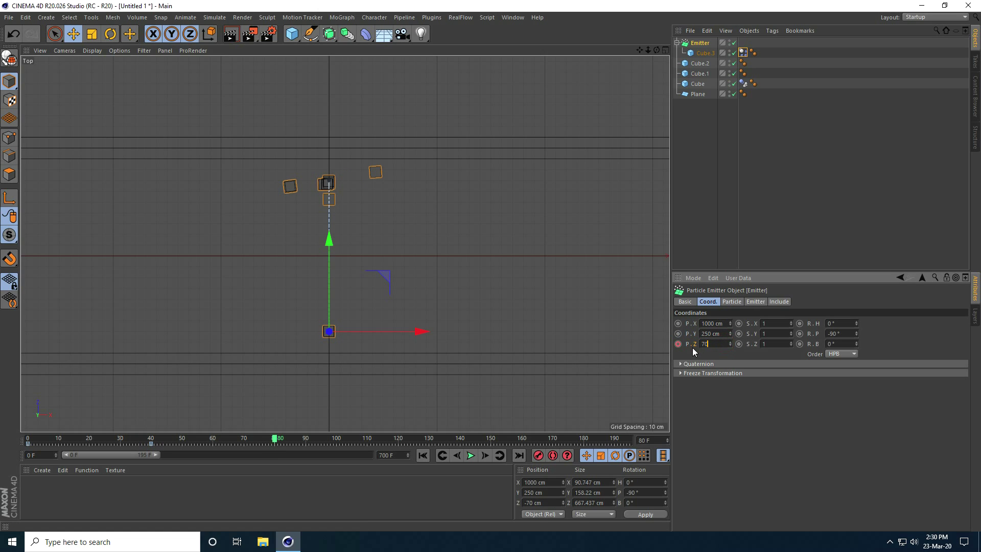
{"action": "key", "text": "Return"}
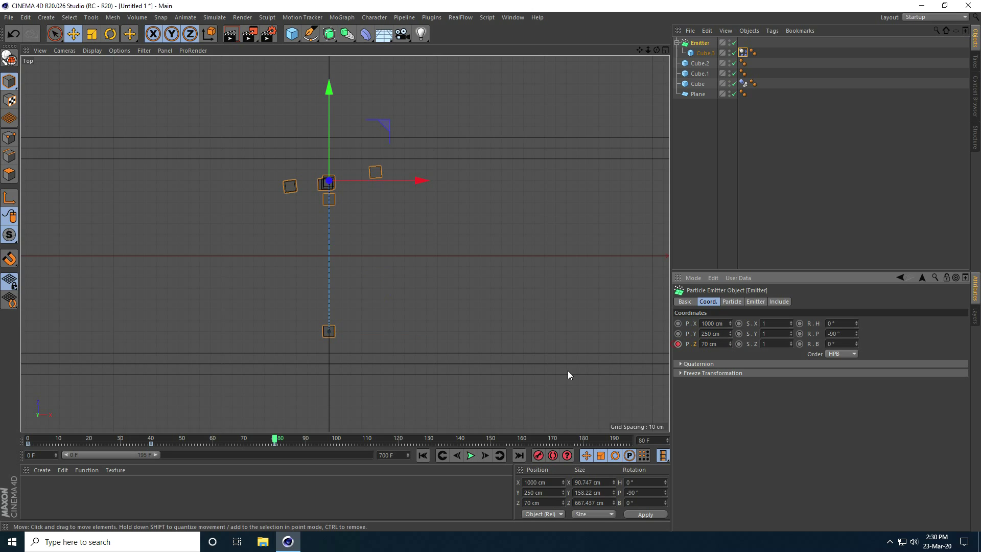
Step: Play back the emitter's sweep across the strip from the start in the top view
{"action": "left_click", "coordinate": [421, 455]}
{"action": "left_click", "coordinate": [470, 455]}
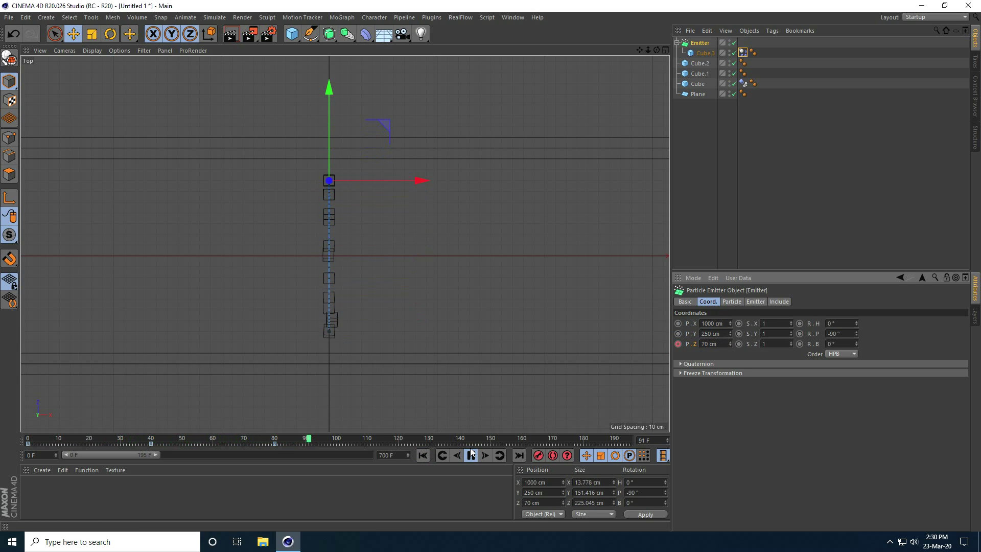
{"action": "left_click", "coordinate": [471, 455]}
Step: Replay the sweeping emitter and its falling cubes in the perspective view, and rewind to the start
{"action": "middle_click", "coordinate": [341, 301]}
{"action": "middle_click", "coordinate": [183, 136]}
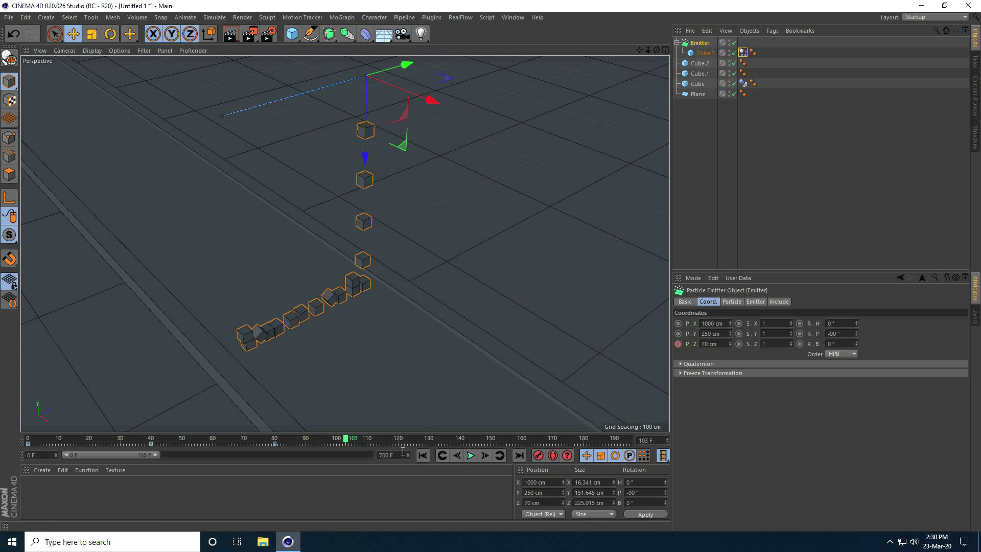
{"action": "left_click", "coordinate": [422, 455]}
{"action": "left_click", "coordinate": [471, 455]}
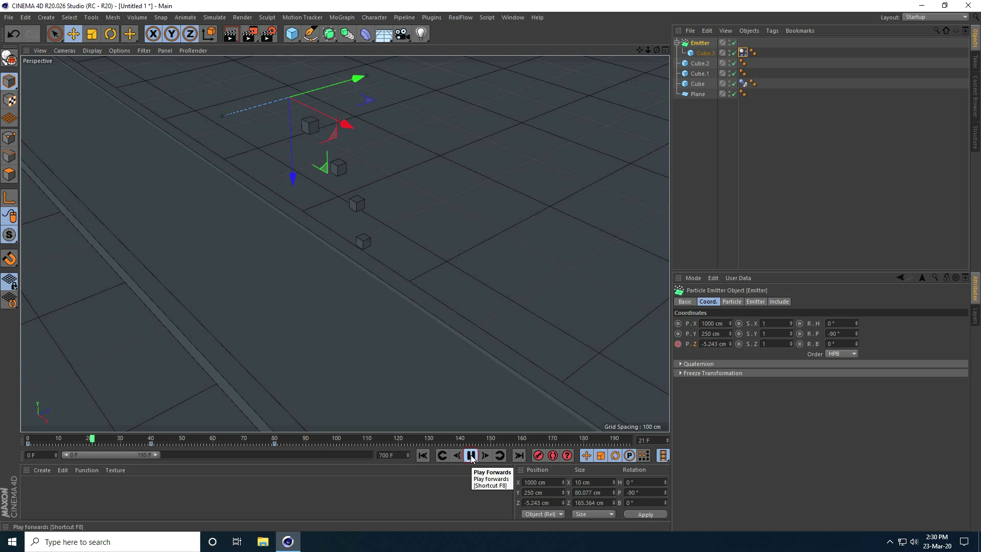
{"action": "left_click", "coordinate": [471, 456]}
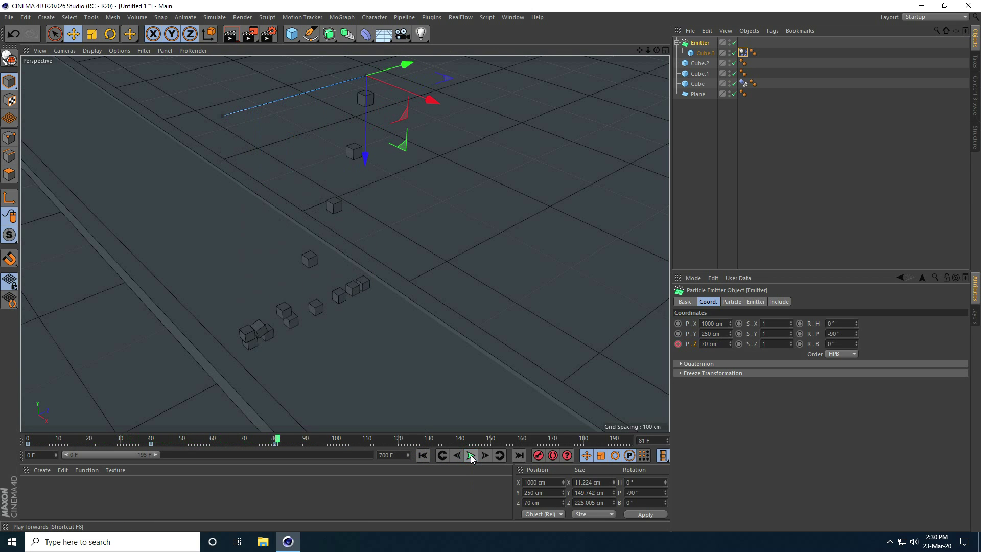
{"action": "left_click", "coordinate": [423, 455]}
{"action": "left_click", "coordinate": [470, 455]}
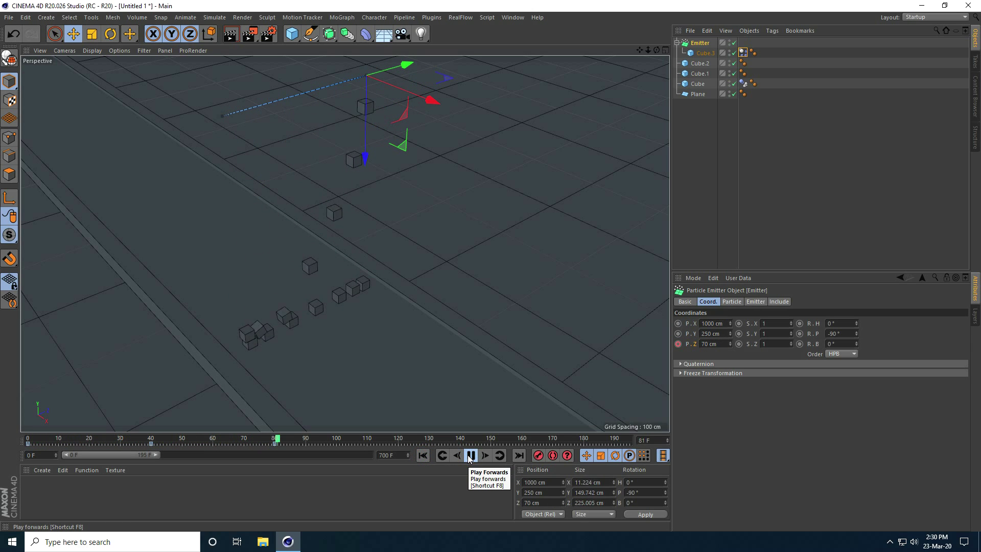
{"action": "left_click", "coordinate": [470, 455]}
{"action": "left_click", "coordinate": [424, 455]}
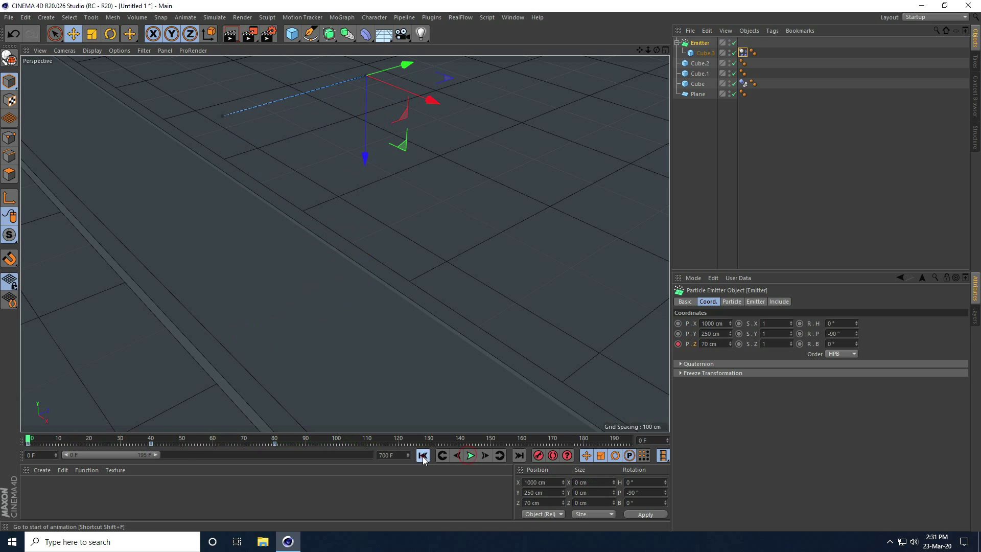
Step: Restore the full 700-frame preview range and show the emitter's animation curve in a maximized F-Curve timeline
{"action": "left_click_drag", "start_coordinate": [156, 455], "coordinate": [385, 465]}
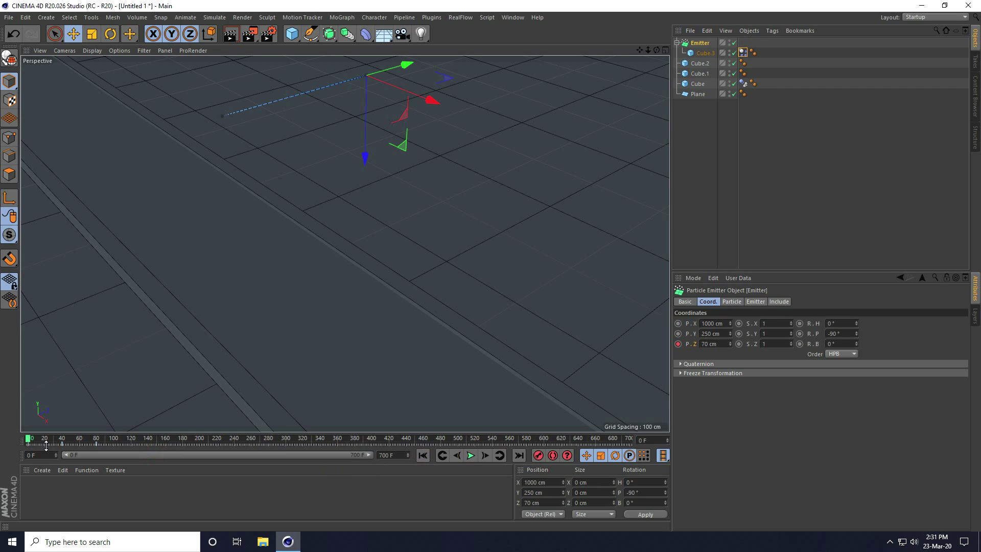
{"action": "left_click", "coordinate": [505, 18]}
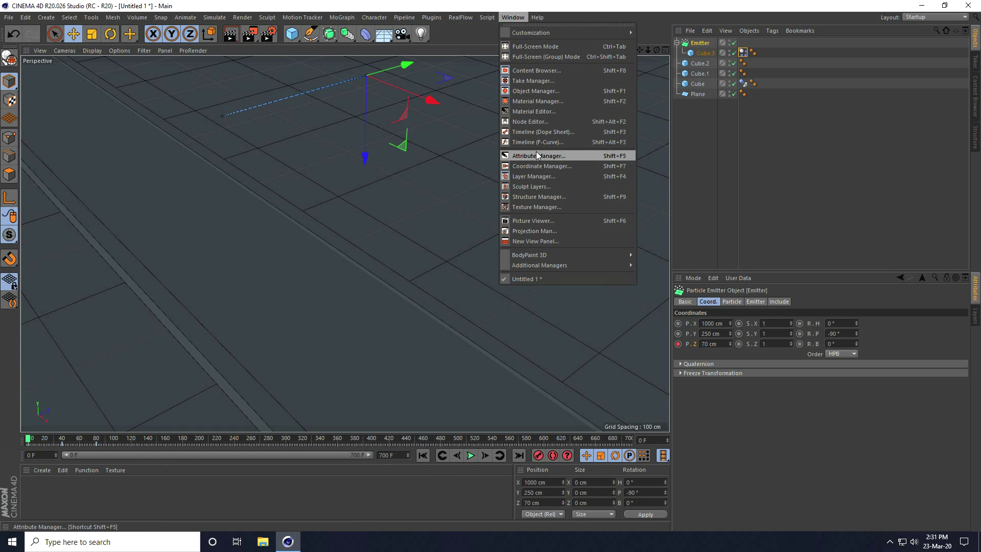
{"action": "left_click", "coordinate": [521, 142]}
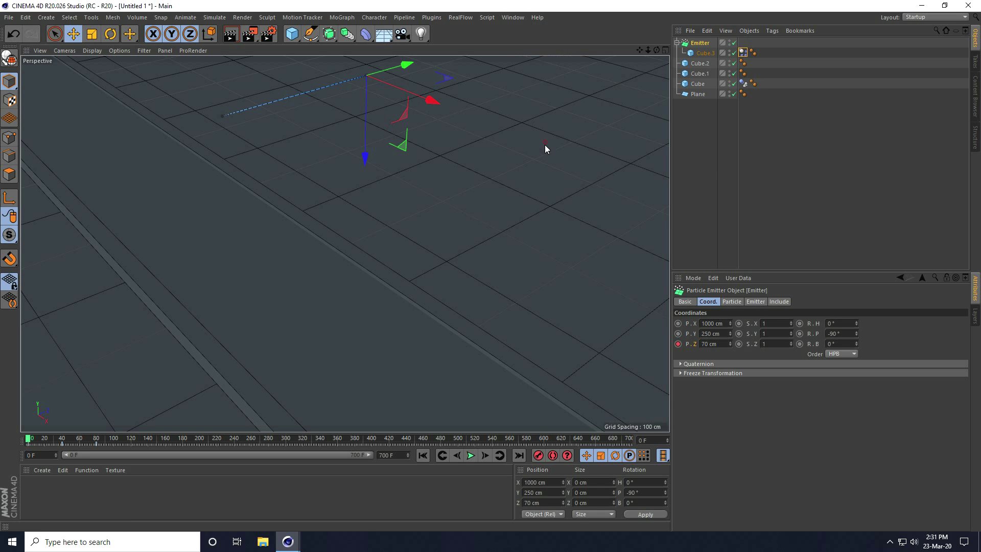
{"action": "key", "text": "ctrl+Tab"}
{"action": "scroll", "coordinate": [485, 268], "scroll_direction": "down", "scroll_amount": 6}
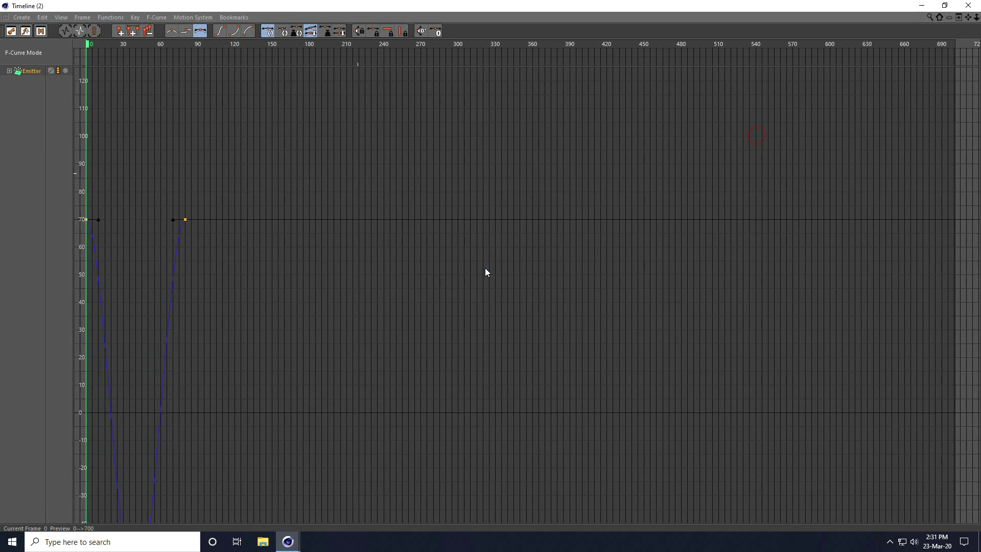
{"action": "scroll", "coordinate": [490, 268], "scroll_direction": "up", "scroll_amount": 3}
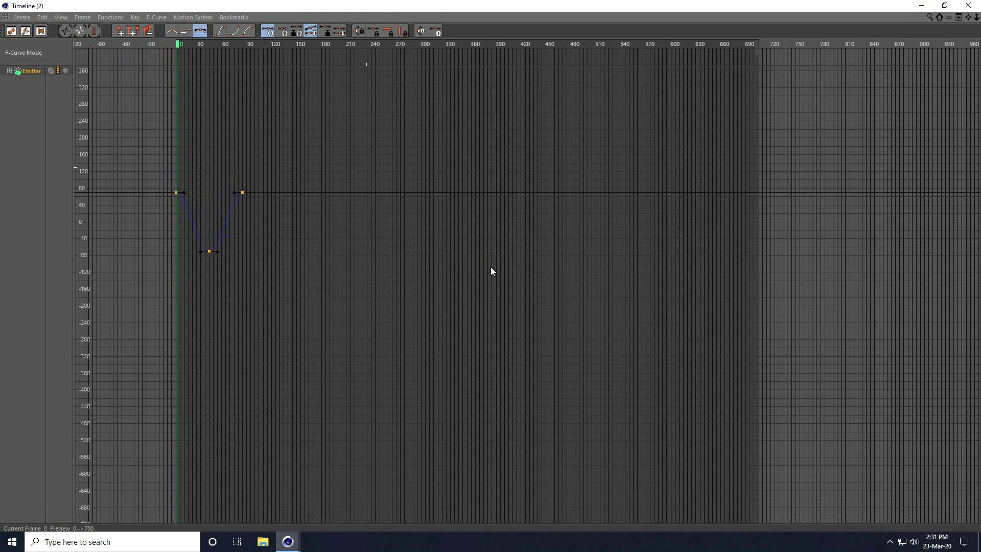
Step: Duplicate the emitter's Z-position keys along the curve repeatedly to extend the oscillation to frame 480
{"action": "left_click_drag", "start_coordinate": [138, 215], "coordinate": [373, 353]}
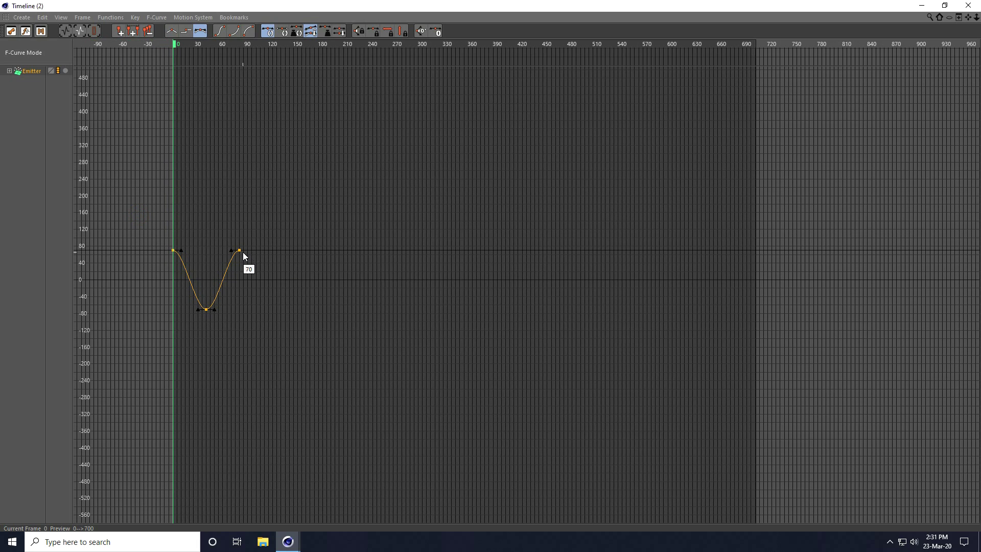
{"action": "left_click_drag", "start_coordinate": [239, 251], "coordinate": [308, 257], "text": "ctrl"}
{"action": "left_click_drag", "start_coordinate": [146, 226], "coordinate": [312, 335]}
{"action": "left_click_drag", "start_coordinate": [308, 253], "coordinate": [440, 254], "text": "ctrl"}
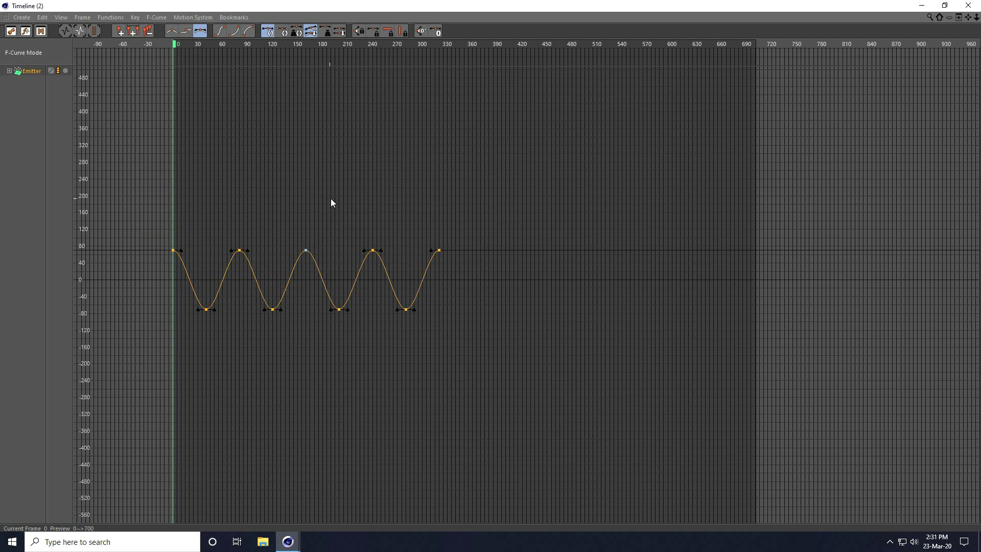
{"action": "left_click_drag", "start_coordinate": [278, 200], "coordinate": [526, 392]}
{"action": "left_click_drag", "start_coordinate": [315, 223], "coordinate": [444, 349]}
{"action": "left_click_drag", "start_coordinate": [441, 254], "coordinate": [573, 249], "text": "ctrl"}
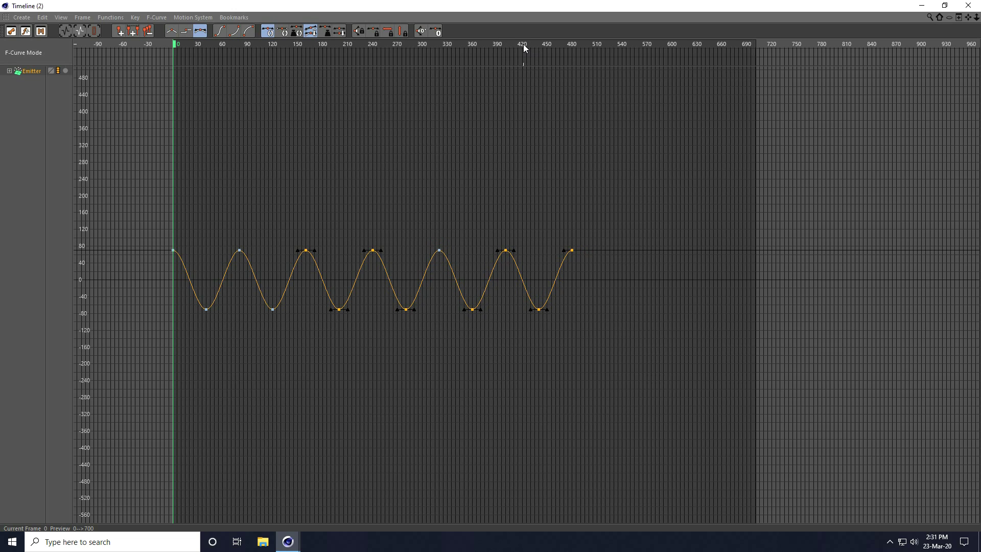
Step: Delete the emitter's position keys beyond frame 400 and close the F-Curve timeline
{"action": "left_click_drag", "start_coordinate": [524, 46], "coordinate": [505, 49]}
{"action": "left_click_drag", "start_coordinate": [622, 181], "coordinate": [517, 400]}
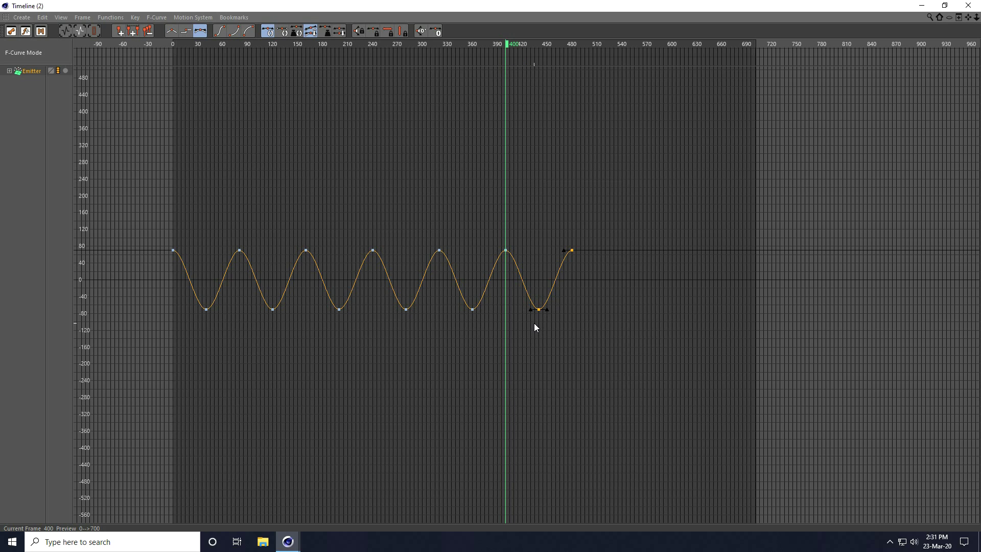
{"action": "key", "text": "Delete"}
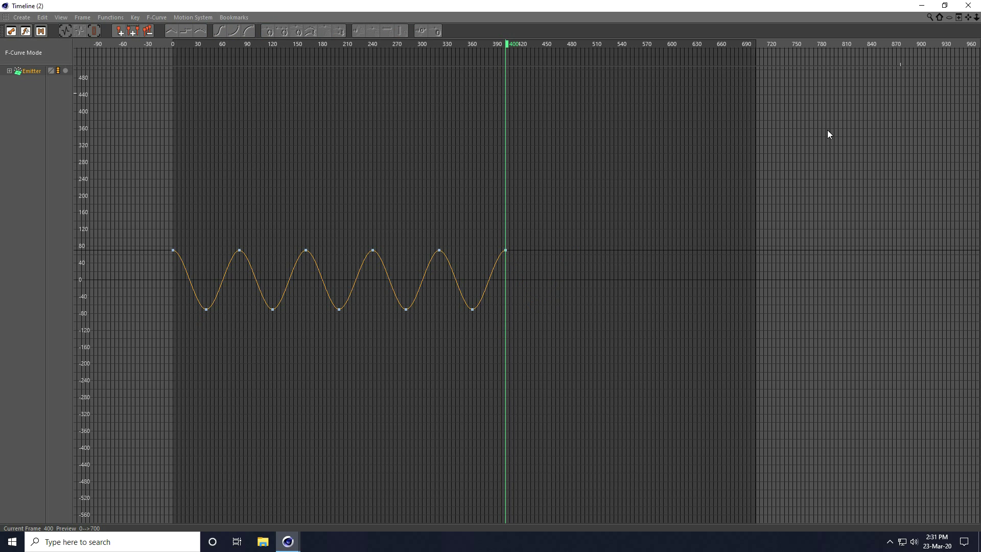
{"action": "left_click", "coordinate": [969, 5]}
Step: Play back the extended emitter oscillation from the start and rewind
{"action": "left_click", "coordinate": [425, 455]}
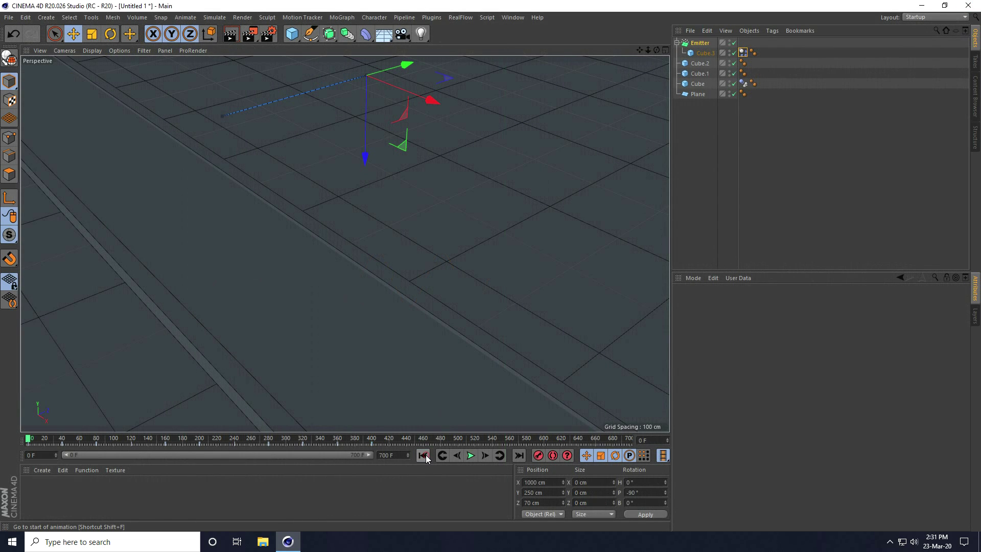
{"action": "left_click", "coordinate": [470, 456]}
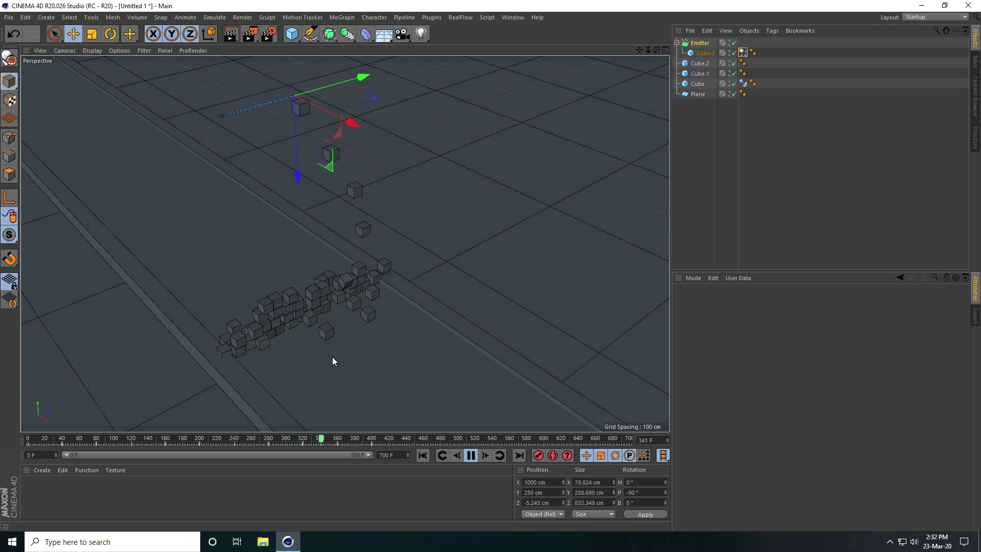
{"action": "left_click", "coordinate": [471, 459]}
{"action": "left_click", "coordinate": [423, 455]}
Step: Frame the strip cube in a maximized Top view and try sliding it along the X axis
{"action": "left_click", "coordinate": [378, 350]}
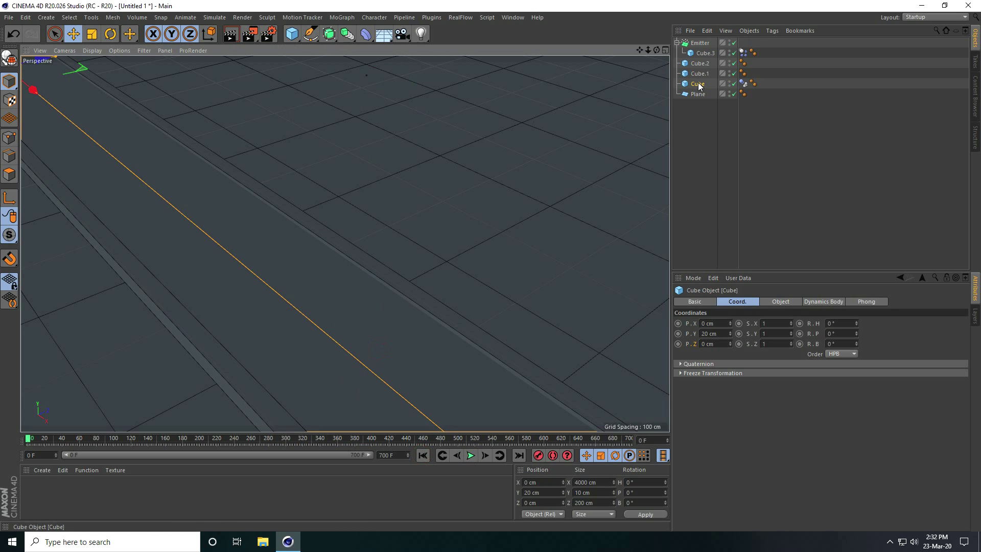
{"action": "middle_click", "coordinate": [504, 203]}
{"action": "middle_click", "coordinate": [498, 200]}
{"action": "key", "text": "h"}
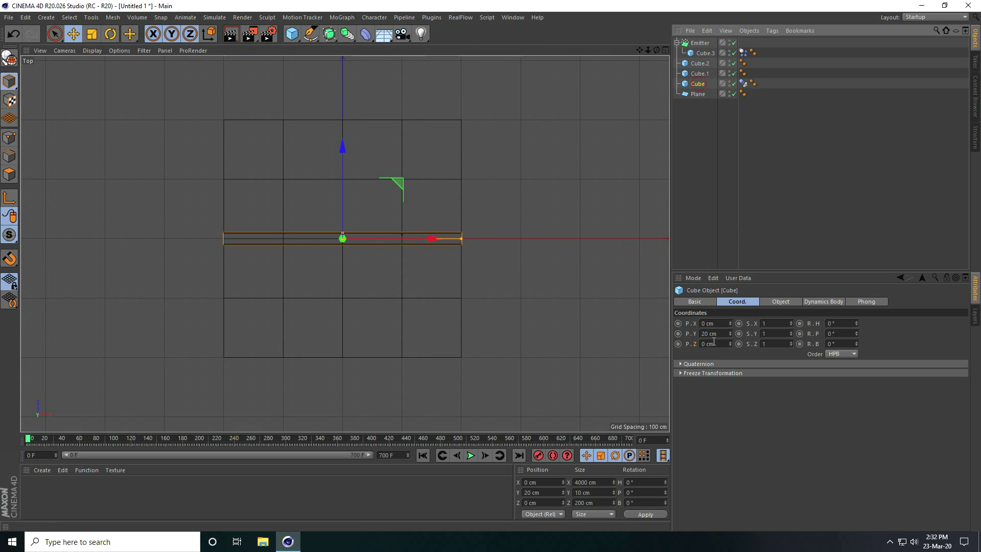
{"action": "left_click_drag", "start_coordinate": [428, 240], "coordinate": [535, 246]}
{"action": "key", "text": "ctrl+z"}
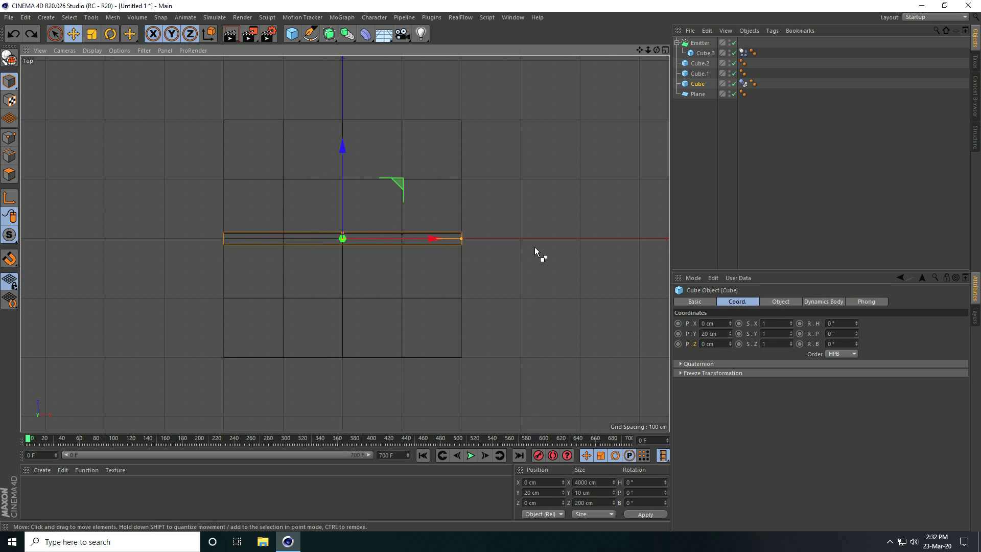
Step: Keyframe the strip cube's X position at 0 cm on frame 0 and 2500 cm on frame 700
{"action": "left_click", "coordinate": [678, 323]}
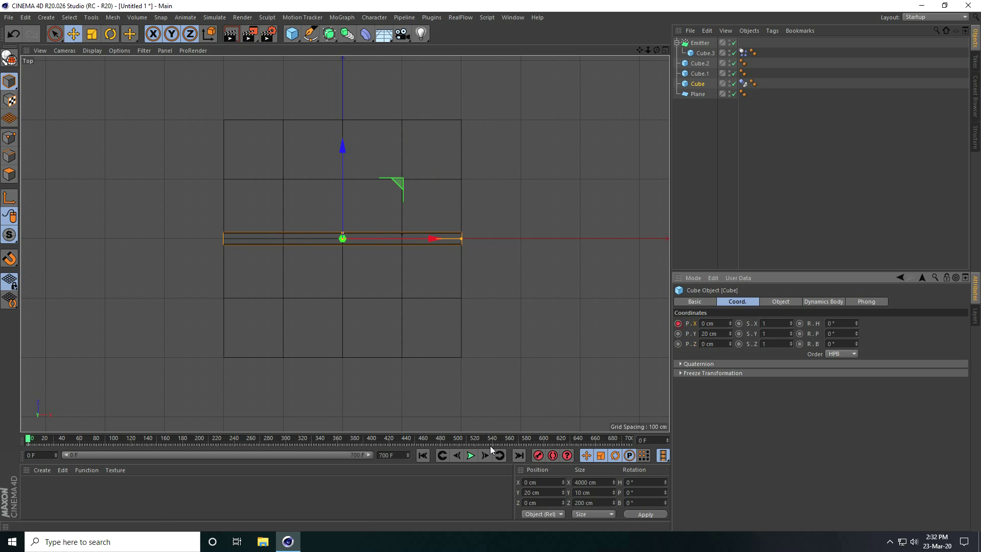
{"action": "left_click", "coordinate": [627, 439]}
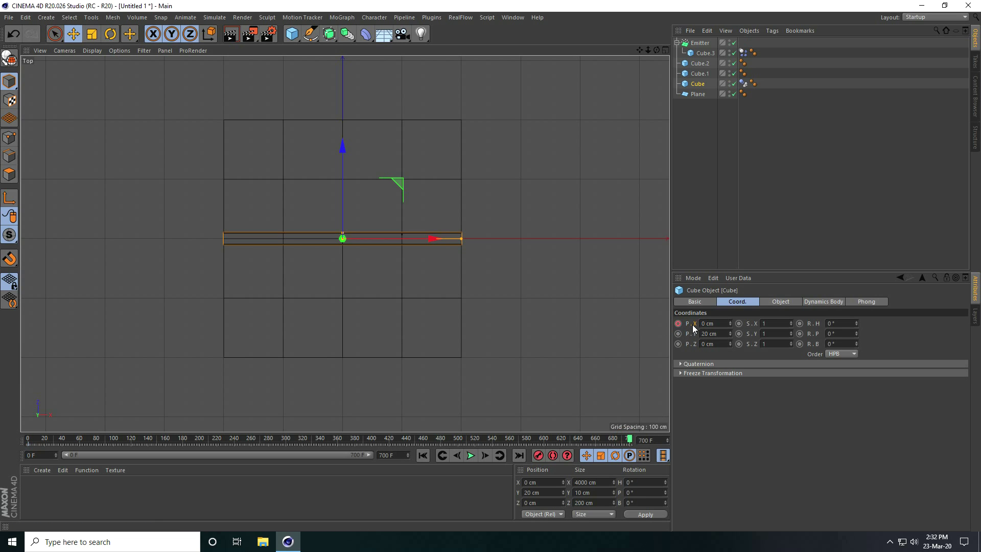
{"action": "left_click", "coordinate": [724, 321]}
{"action": "type", "text": "2500"}
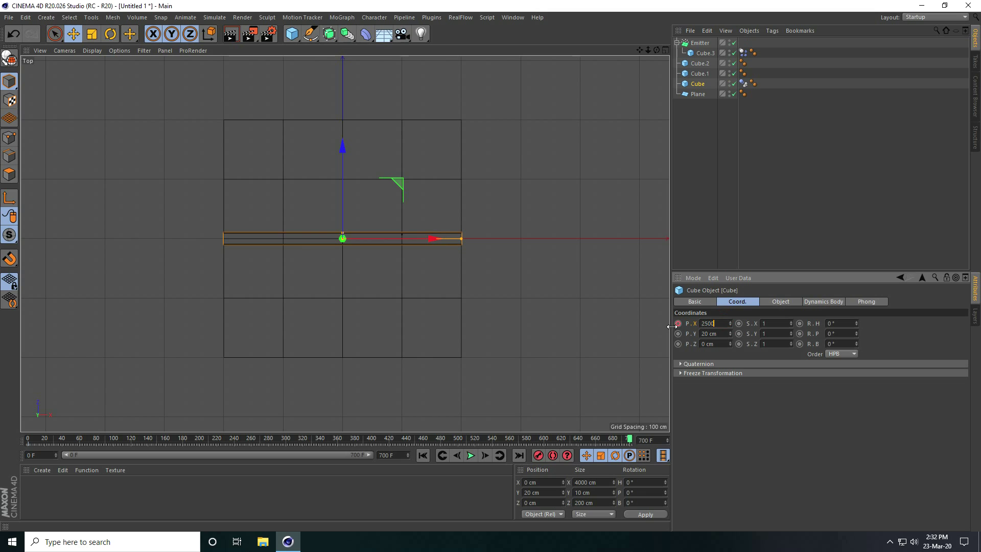
{"action": "key", "text": "Return"}
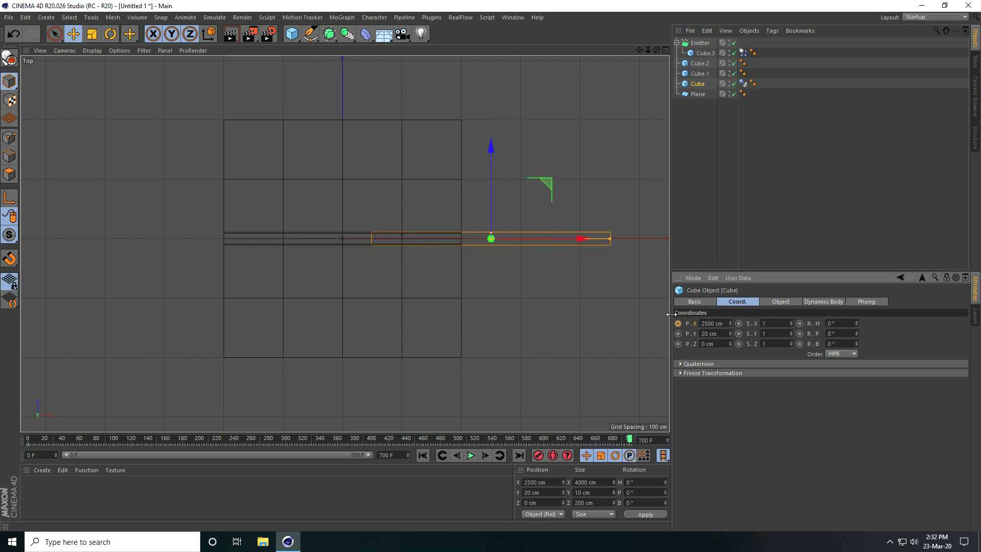
{"action": "left_click", "coordinate": [678, 324]}
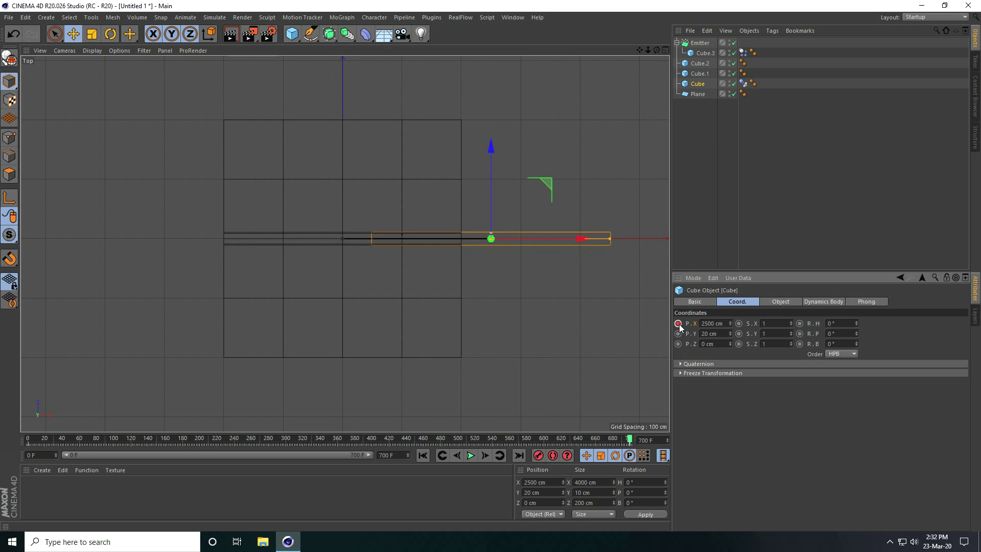
Step: Play back the strip's X movement from the first frame in the Top view and stop it
{"action": "left_click", "coordinate": [423, 457]}
{"action": "left_click", "coordinate": [470, 456]}
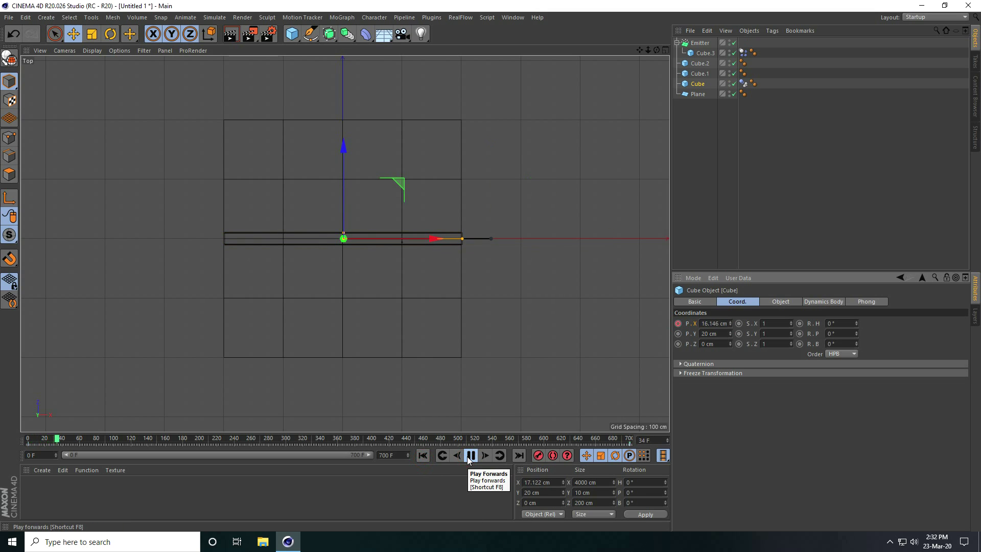
{"action": "left_click", "coordinate": [471, 455]}
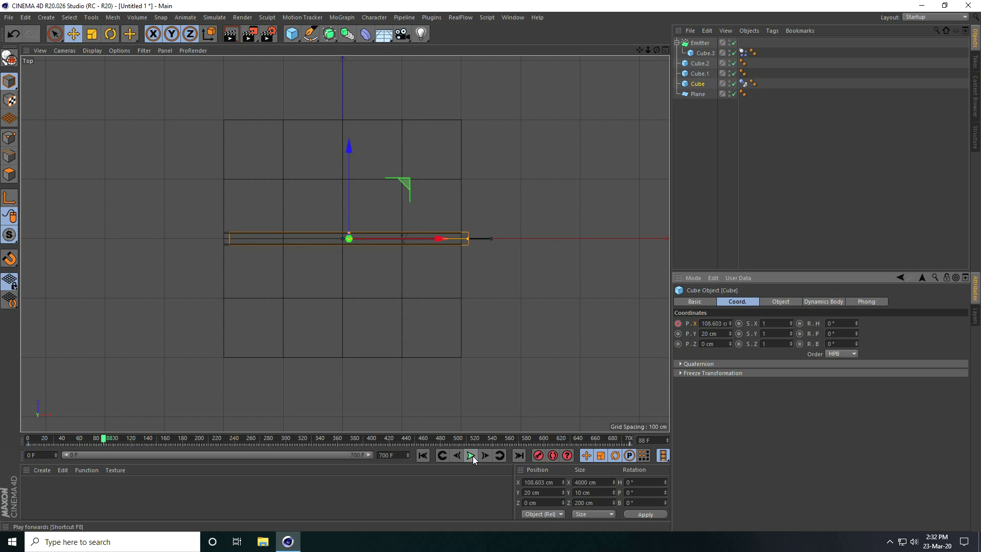
Step: Set both of the strip's X-position keys to linear interpolation in the F-Curve timeline and close it
{"action": "left_click", "coordinate": [509, 18]}
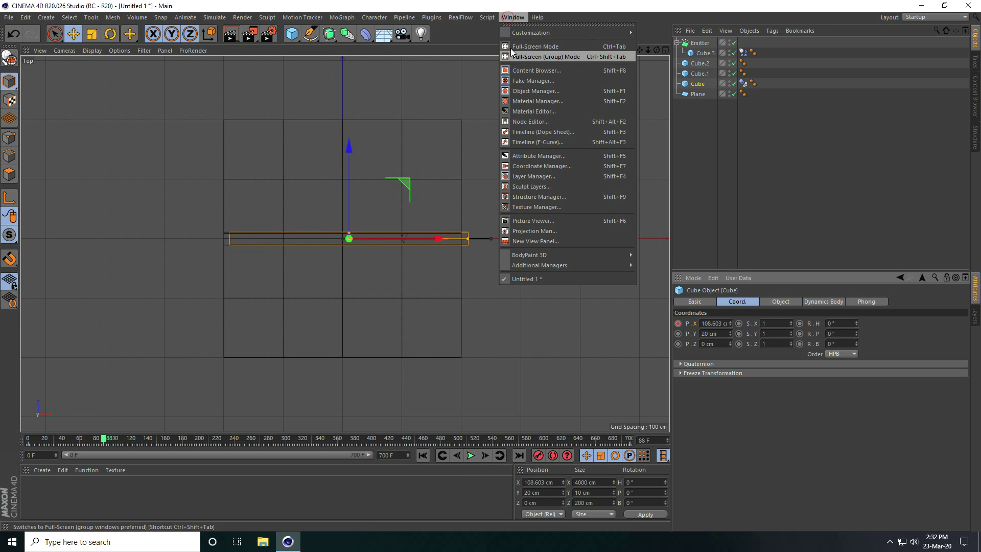
{"action": "scroll", "coordinate": [493, 263], "scroll_direction": "down", "scroll_amount": 5}
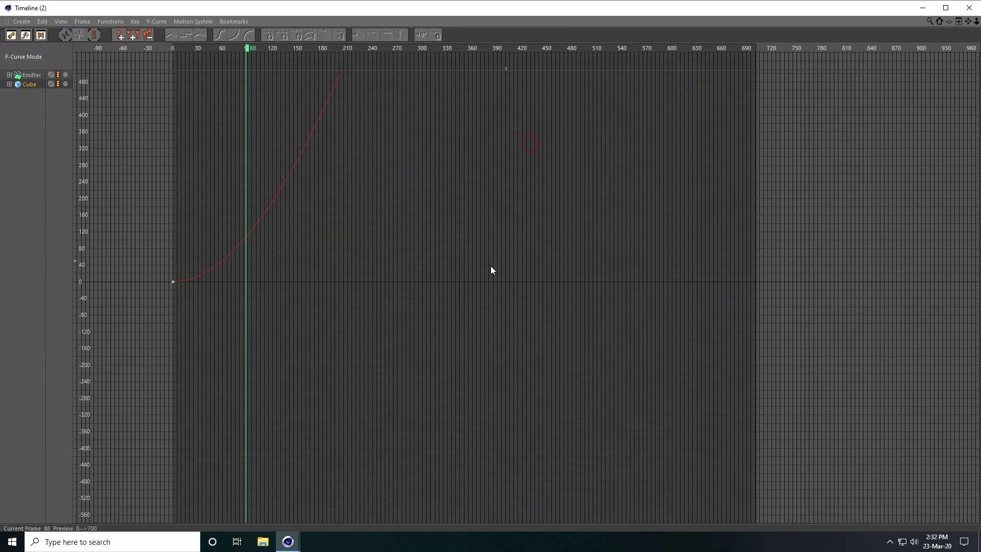
{"action": "scroll", "coordinate": [513, 260], "scroll_direction": "up", "scroll_amount": 3}
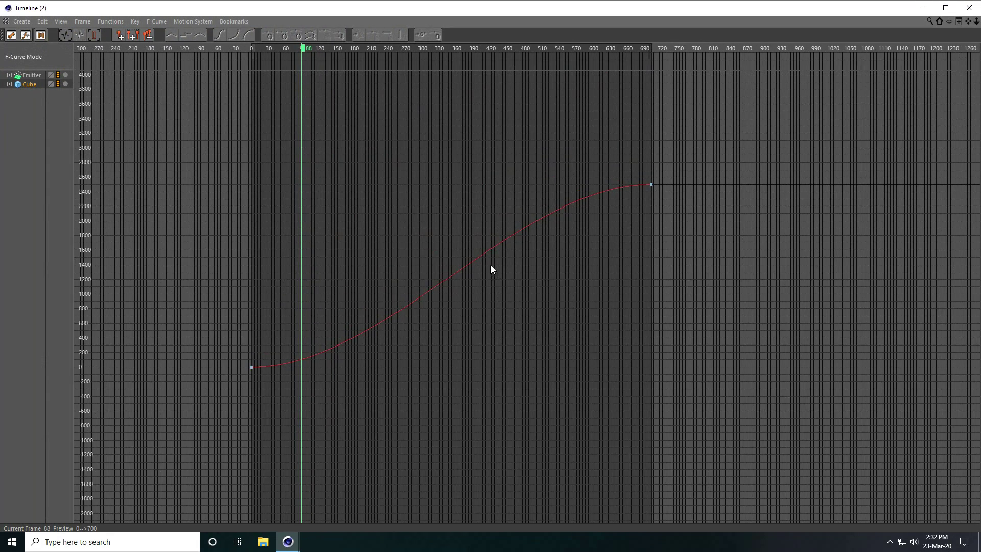
{"action": "left_click_drag", "start_coordinate": [170, 110], "coordinate": [807, 437]}
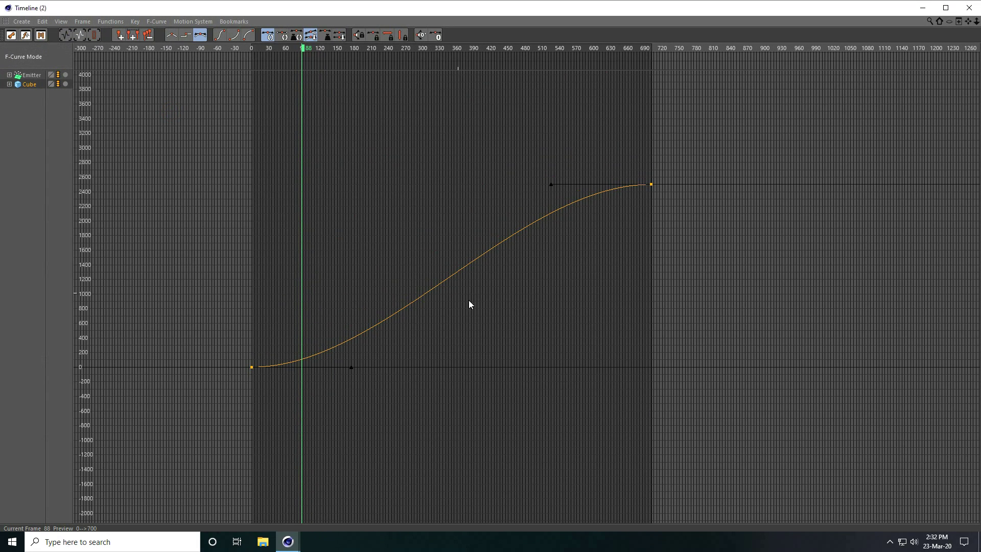
{"action": "left_click", "coordinate": [170, 35]}
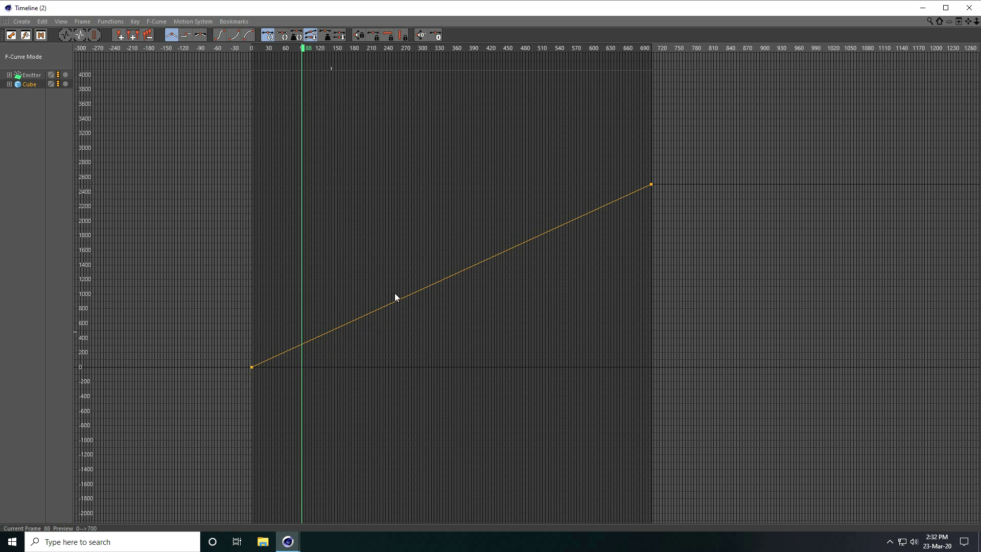
{"action": "left_click", "coordinate": [969, 8]}
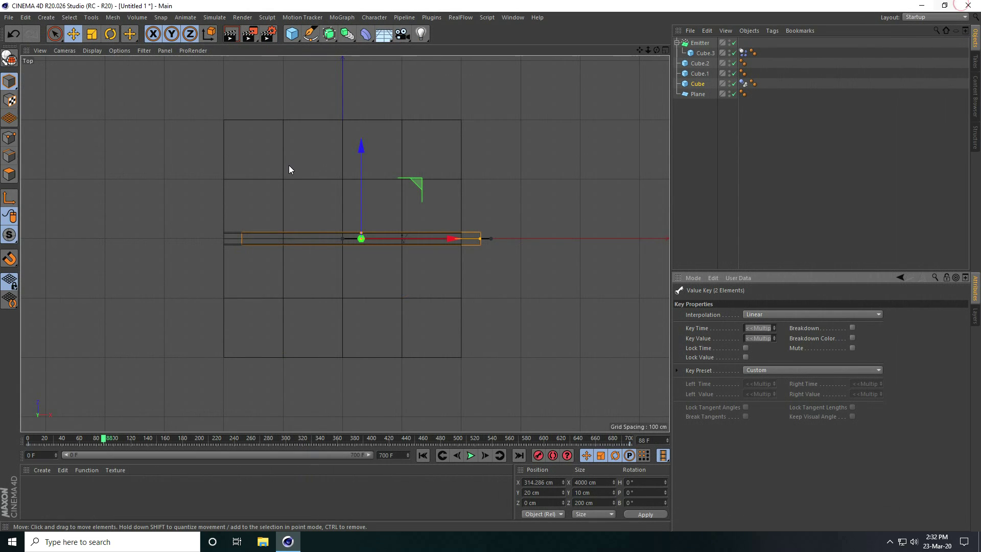
Step: Play back the cubes falling onto the moving strip in the Perspective view and rewind to the start
{"action": "middle_click", "coordinate": [207, 152]}
{"action": "left_click", "coordinate": [423, 455]}
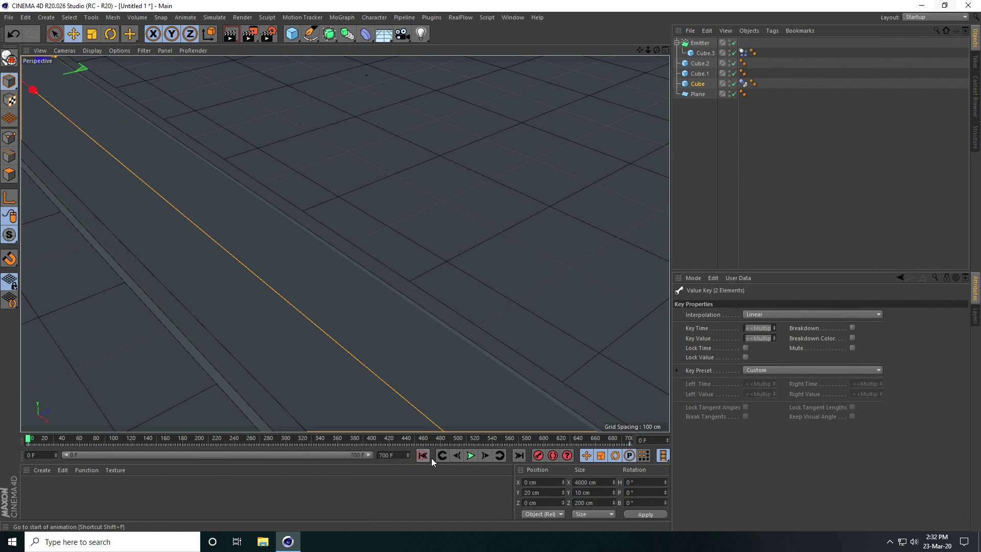
{"action": "left_click", "coordinate": [470, 455]}
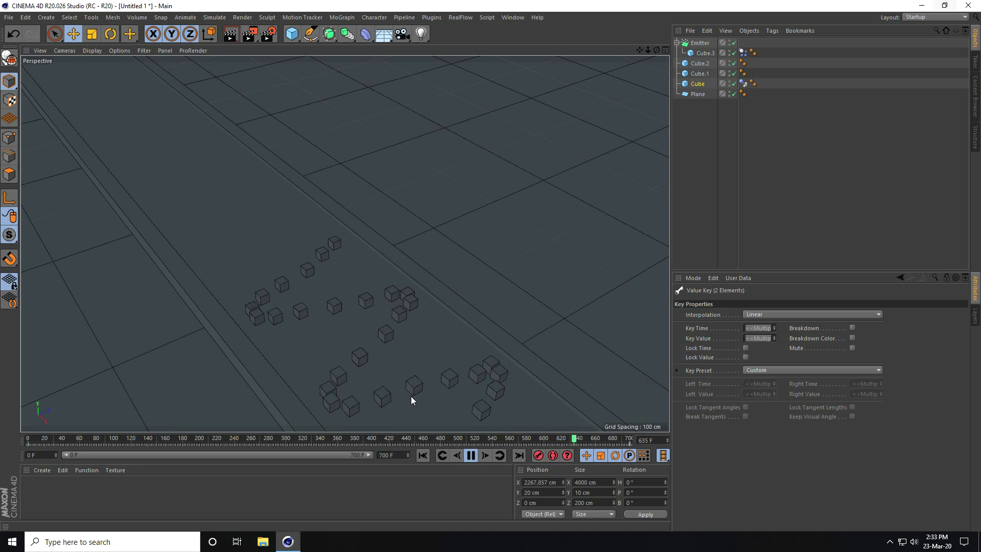
{"action": "left_click", "coordinate": [468, 455]}
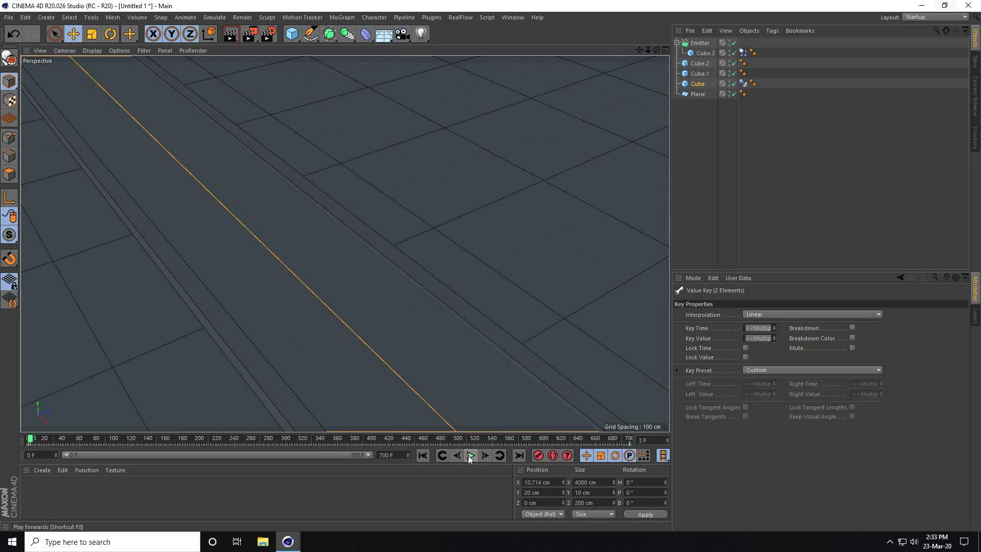
{"action": "left_click", "coordinate": [427, 457]}
Step: Extend the project and preview range to 800 frames and move the strip's last position key to frame 800
{"action": "left_click_drag", "start_coordinate": [392, 459], "coordinate": [343, 460]}
{"action": "type", "text": "800"}
{"action": "key", "text": "Return"}
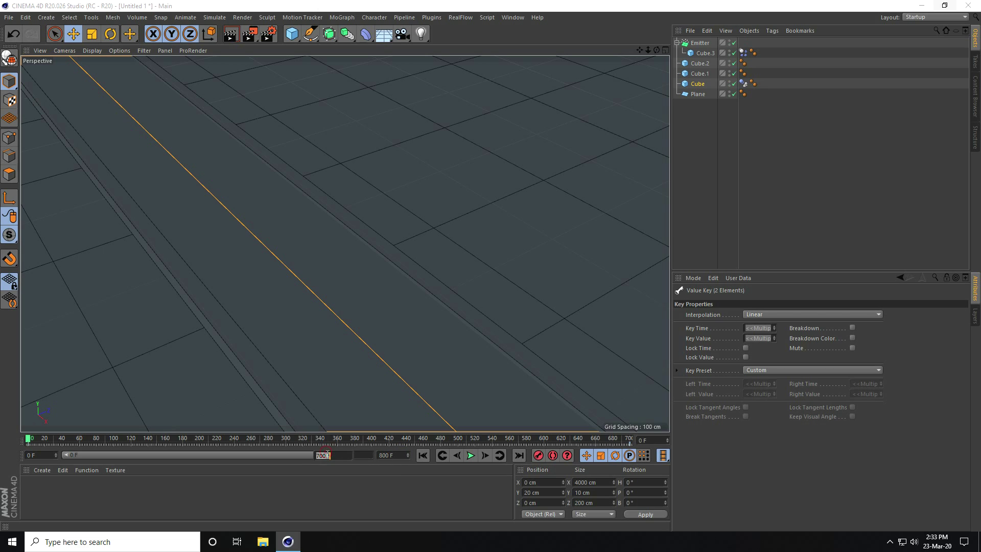
{"action": "left_click", "coordinate": [287, 458]}
{"action": "left_click_drag", "start_coordinate": [328, 457], "coordinate": [455, 458]}
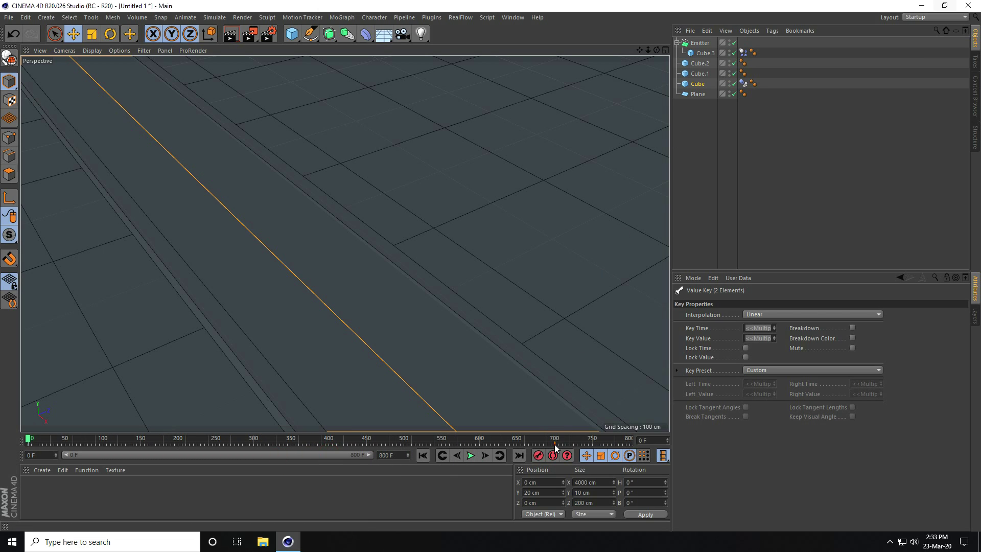
{"action": "left_click", "coordinate": [420, 456]}
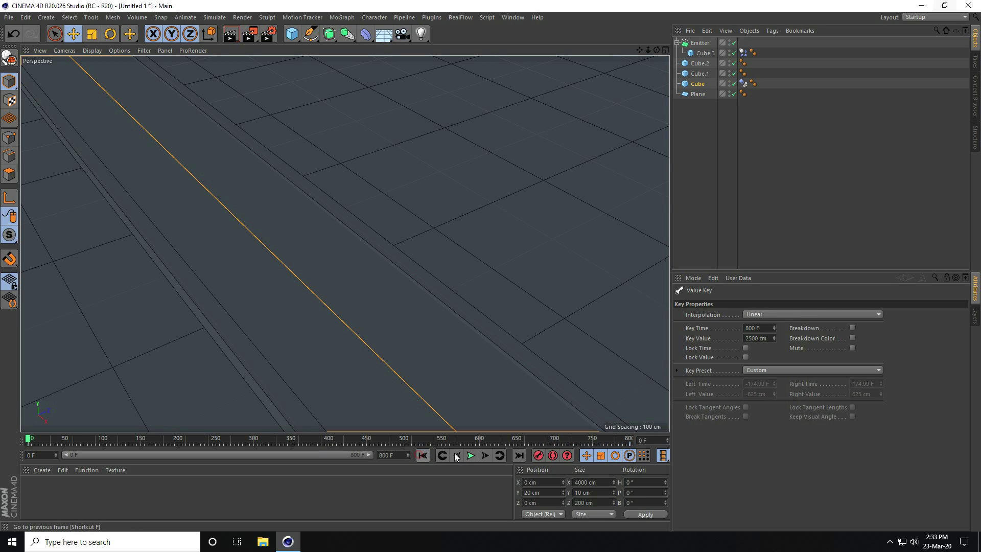
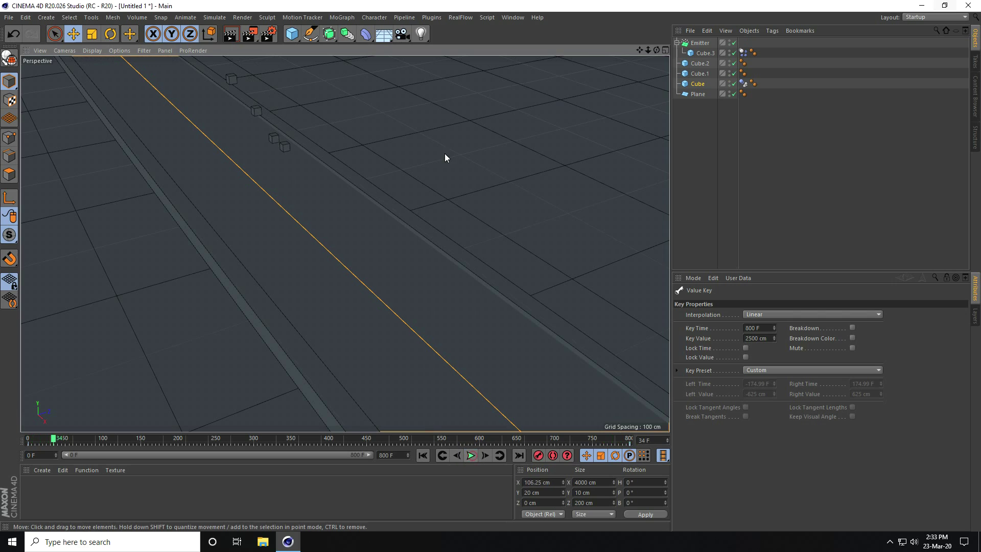
Step: Add a camera from the current perspective and lock it with a Protection tag
{"action": "left_click_drag", "start_coordinate": [402, 37], "coordinate": [431, 50]}
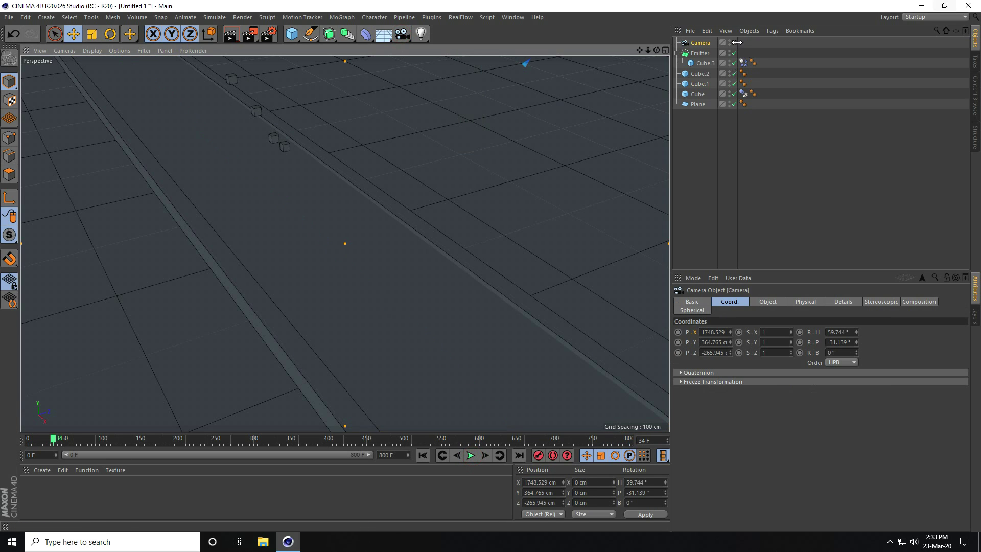
{"action": "right_click", "coordinate": [704, 45]}
{"action": "mouse_move", "coordinate": [760, 48]}
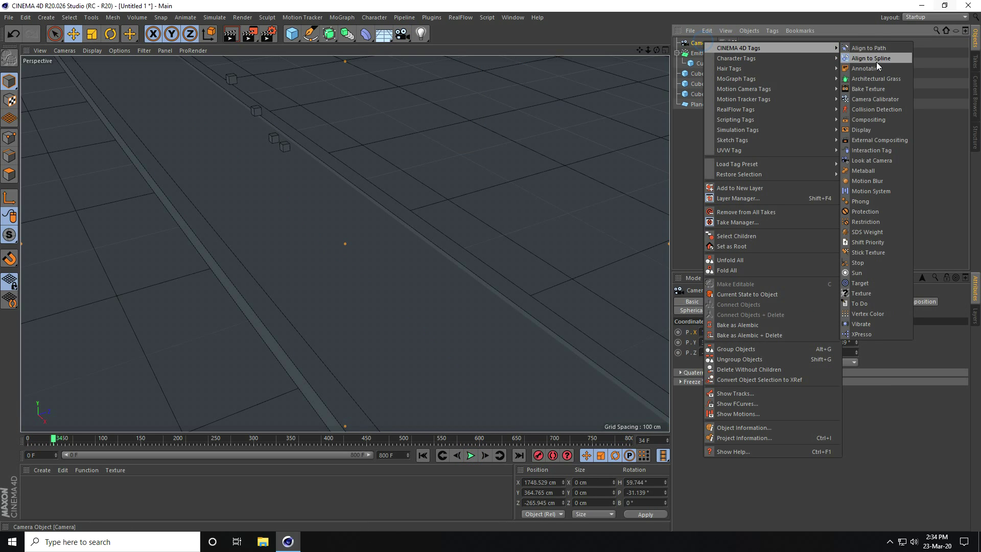
{"action": "left_click", "coordinate": [862, 210]}
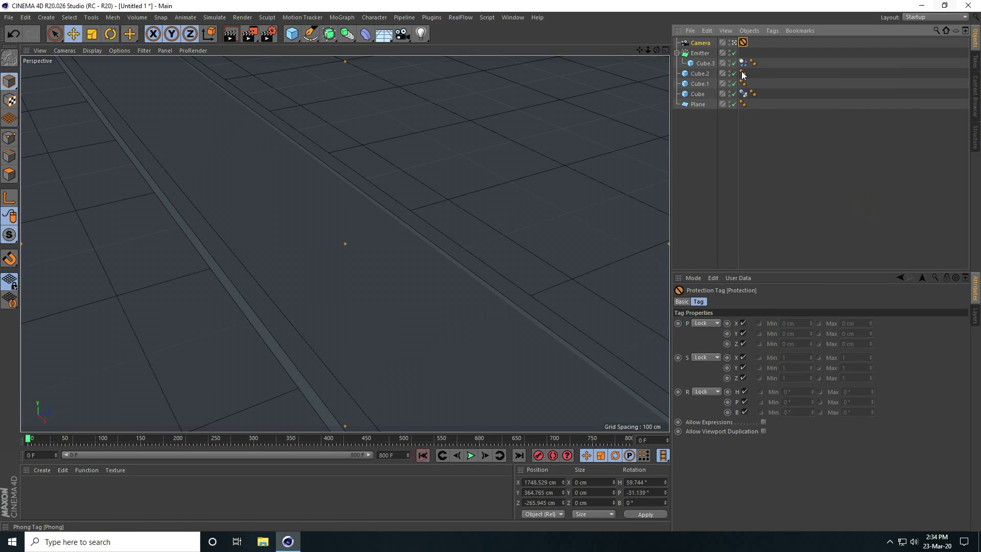
Step: Collapse the Emitter's hierarchy and add a MoGraph Matrix object to the scene
{"action": "left_click", "coordinate": [699, 53]}
{"action": "left_click", "coordinate": [678, 53]}
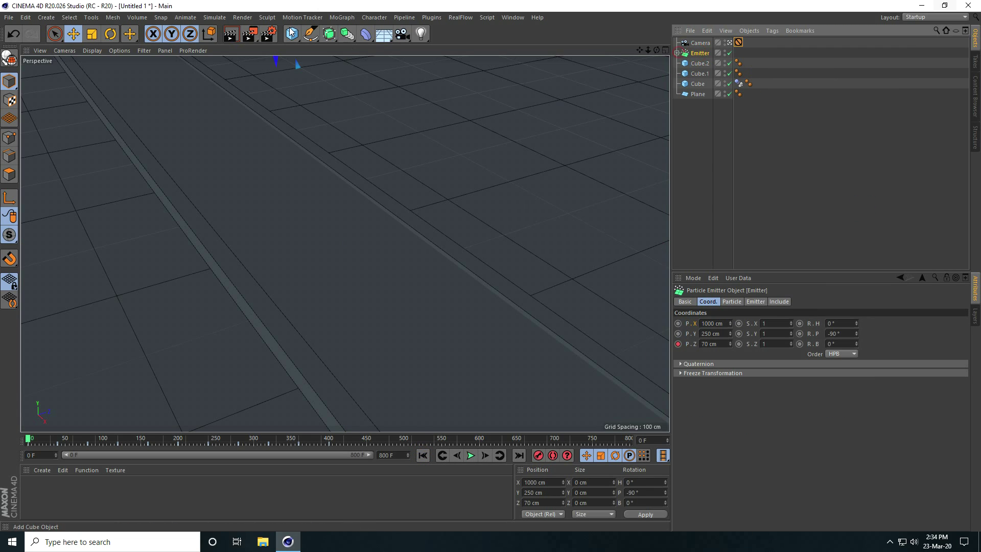
{"action": "left_click", "coordinate": [698, 119]}
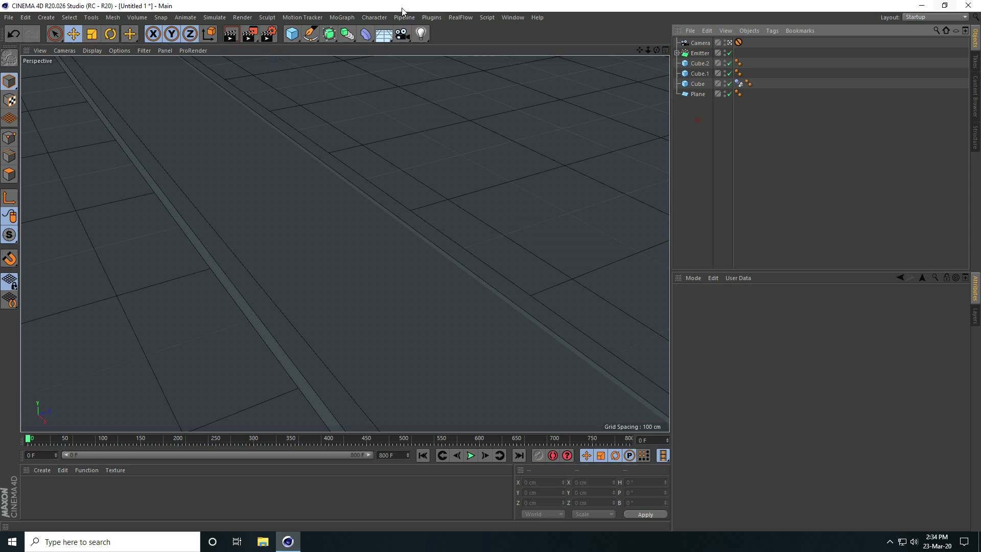
{"action": "left_click", "coordinate": [339, 18]}
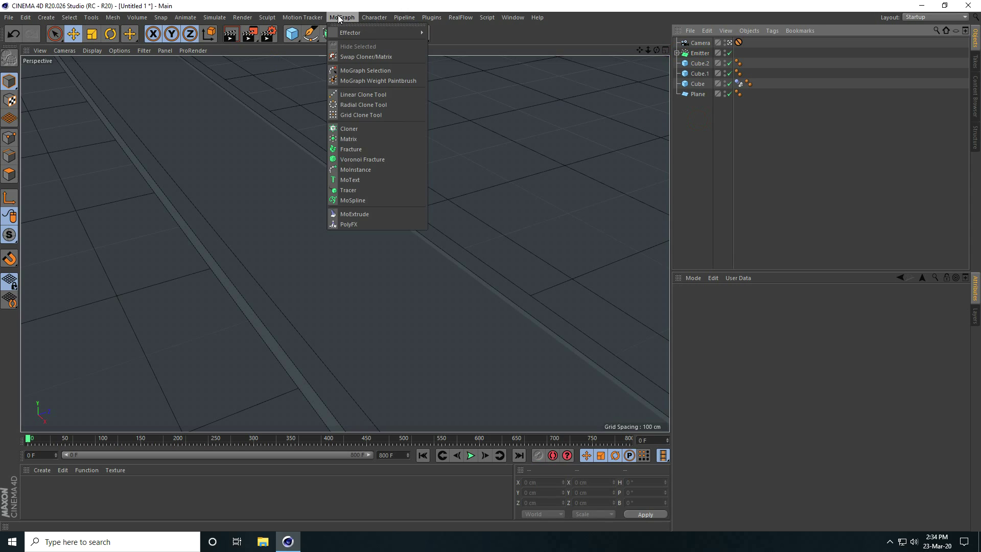
{"action": "left_click", "coordinate": [360, 139]}
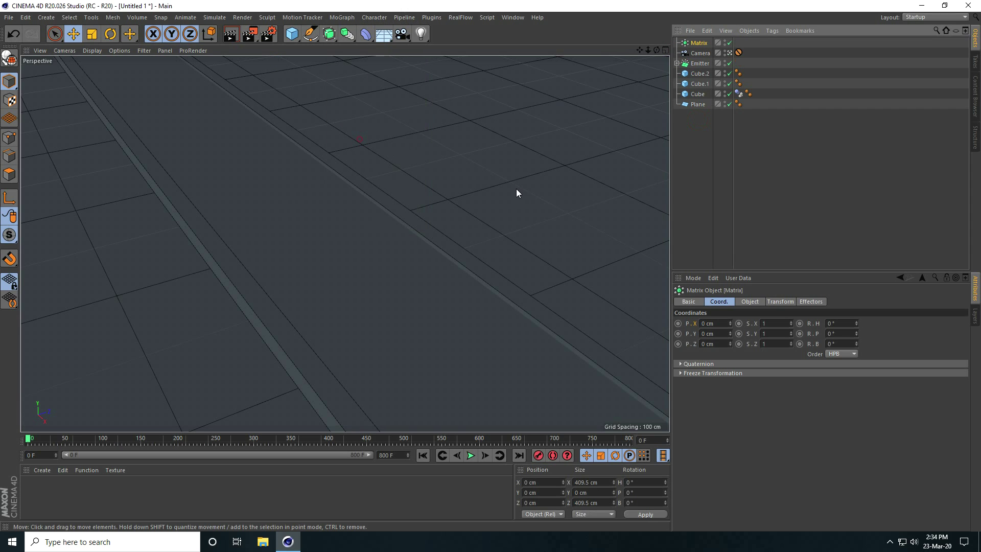
Step: Set the Matrix to Object mode, link the Emitter as its object, and change the distribution to Axis
{"action": "left_click", "coordinate": [749, 302]}
{"action": "left_click", "coordinate": [728, 323]}
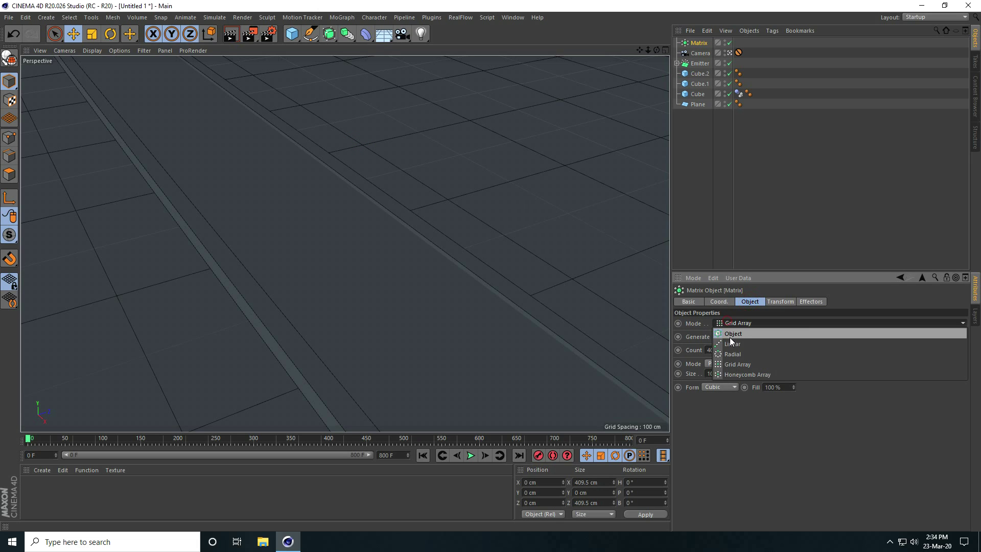
{"action": "left_click", "coordinate": [730, 337]}
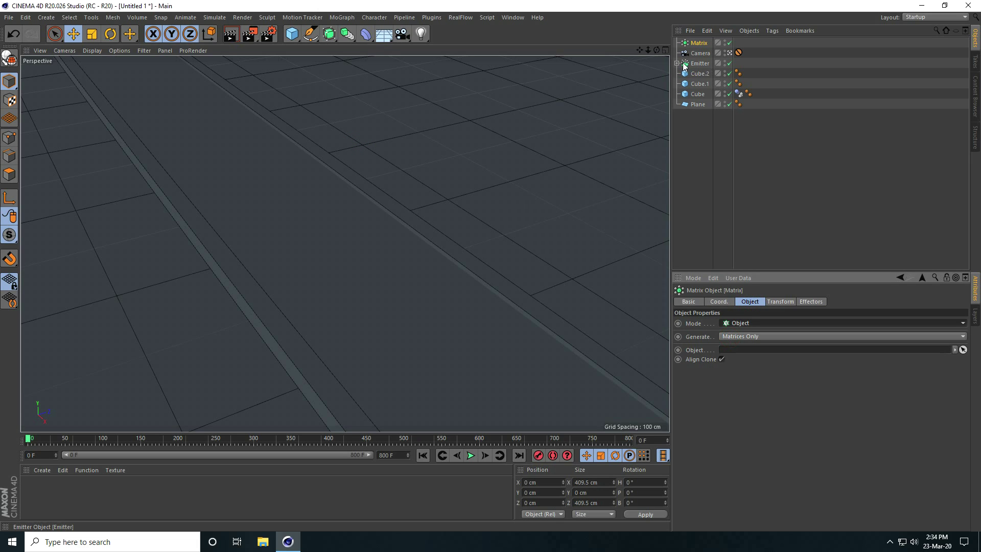
{"action": "left_click_drag", "start_coordinate": [698, 63], "coordinate": [742, 264]}
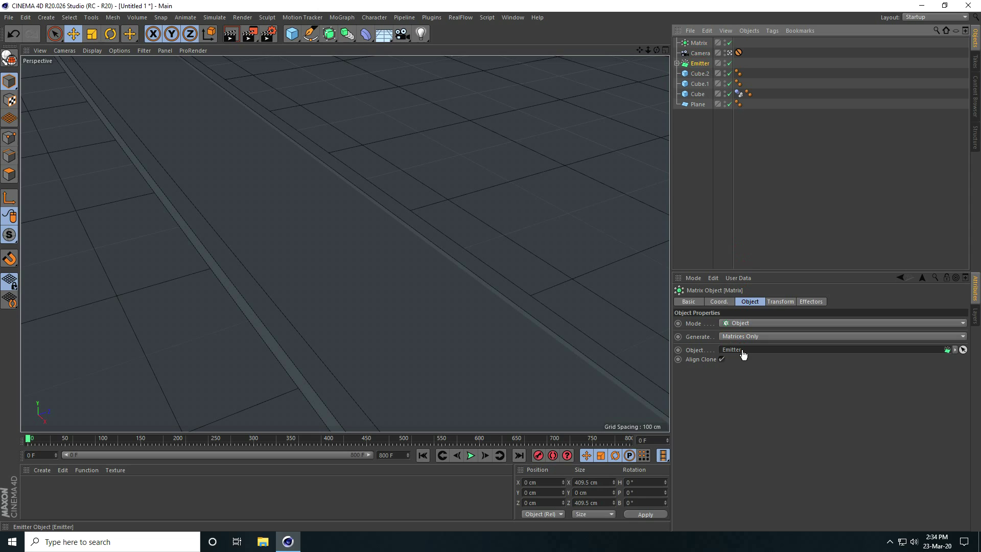
{"action": "left_click_drag", "start_coordinate": [743, 355], "coordinate": [743, 355]}
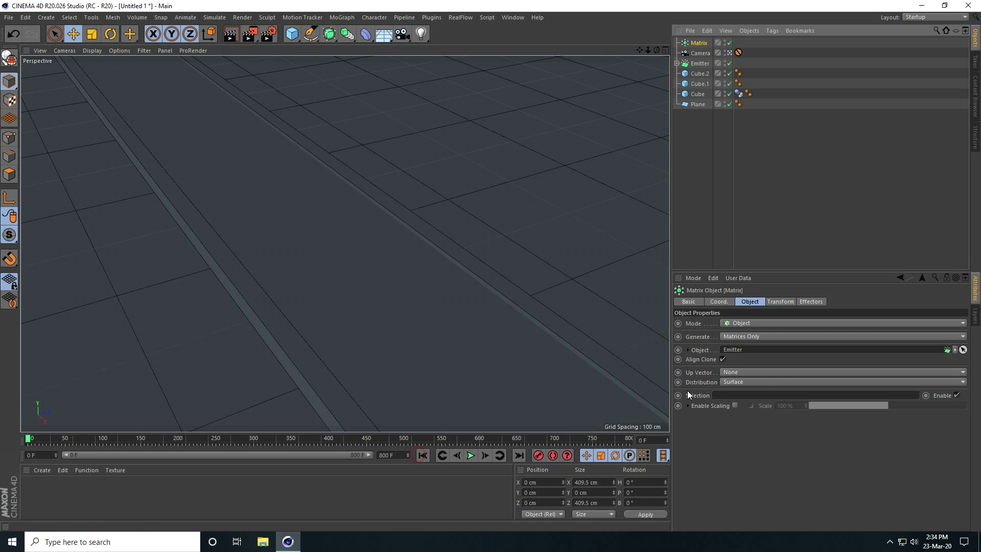
{"action": "left_click", "coordinate": [726, 382]}
{"action": "left_click", "coordinate": [734, 441]}
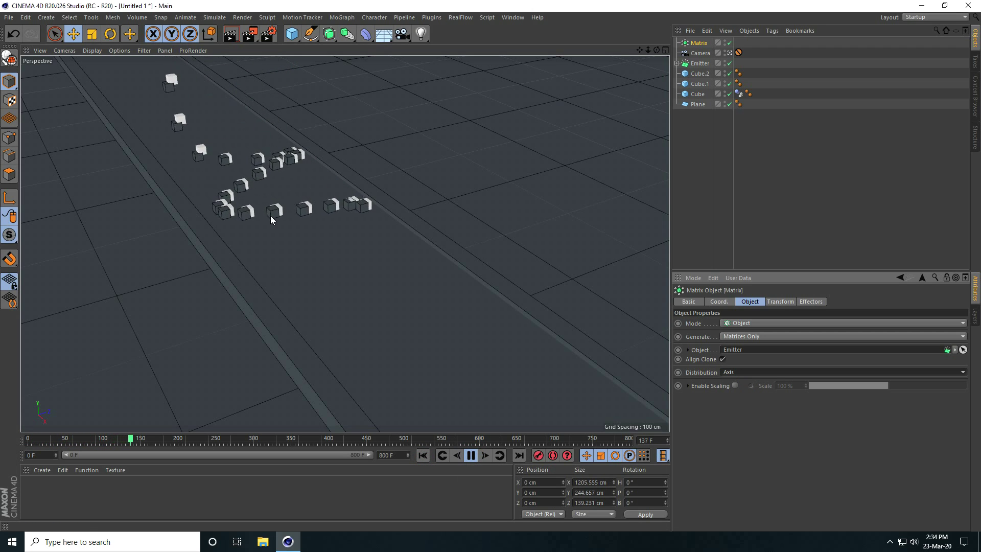
Step: Hide the cube nested in the Emitter and replay the simulation from the start to check the Matrix particles
{"action": "left_click", "coordinate": [471, 456]}
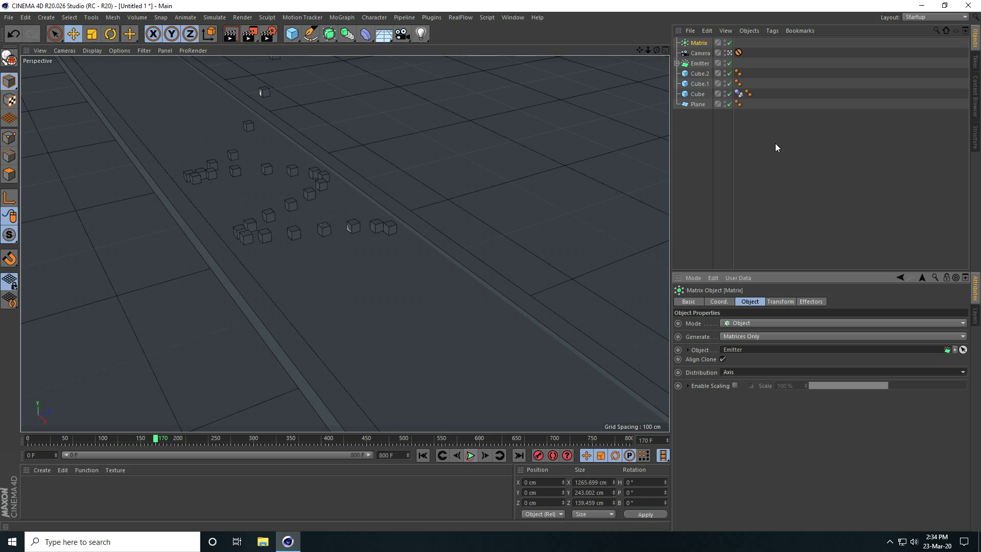
{"action": "left_click", "coordinate": [677, 64]}
{"action": "left_click", "coordinate": [729, 73]}
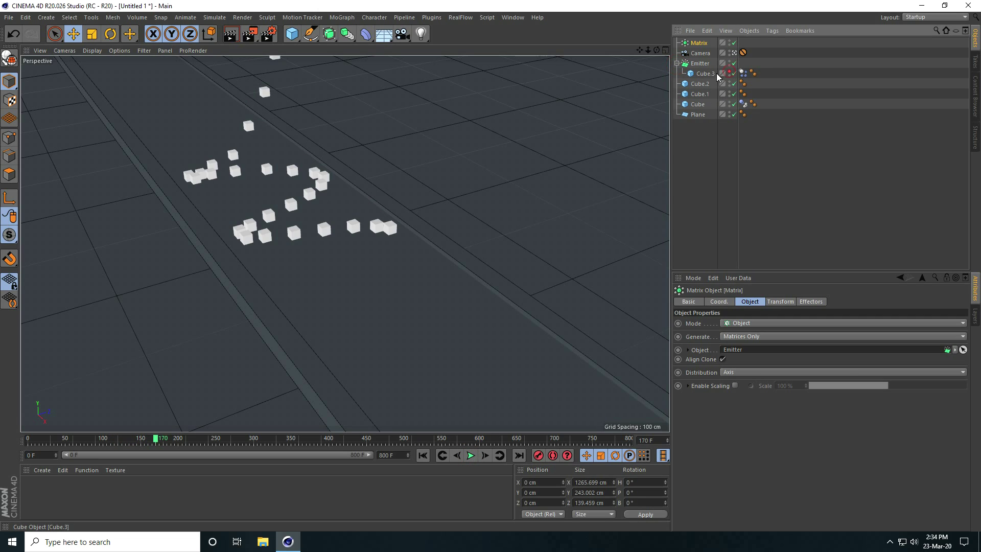
{"action": "left_click", "coordinate": [422, 455]}
{"action": "left_click", "coordinate": [470, 455]}
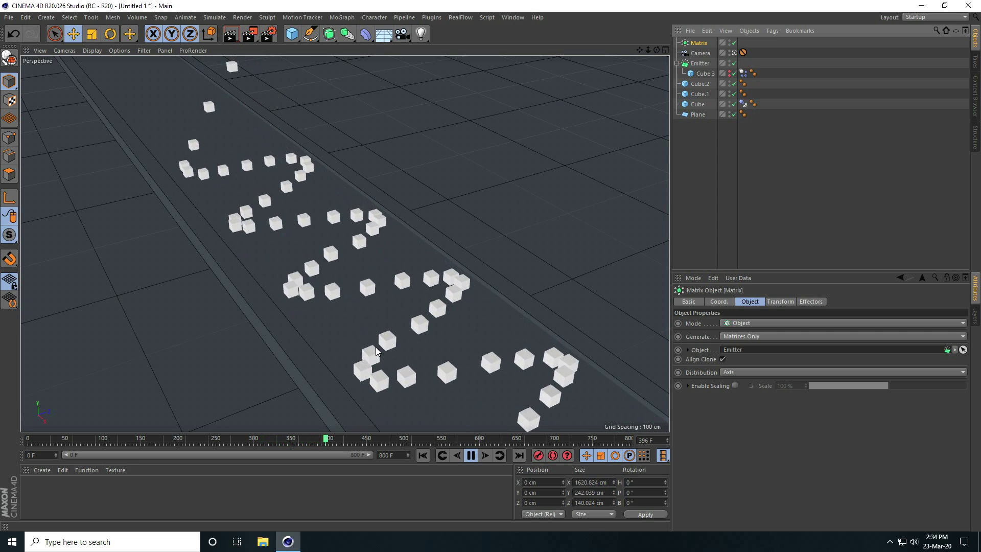
{"action": "left_click", "coordinate": [471, 455]}
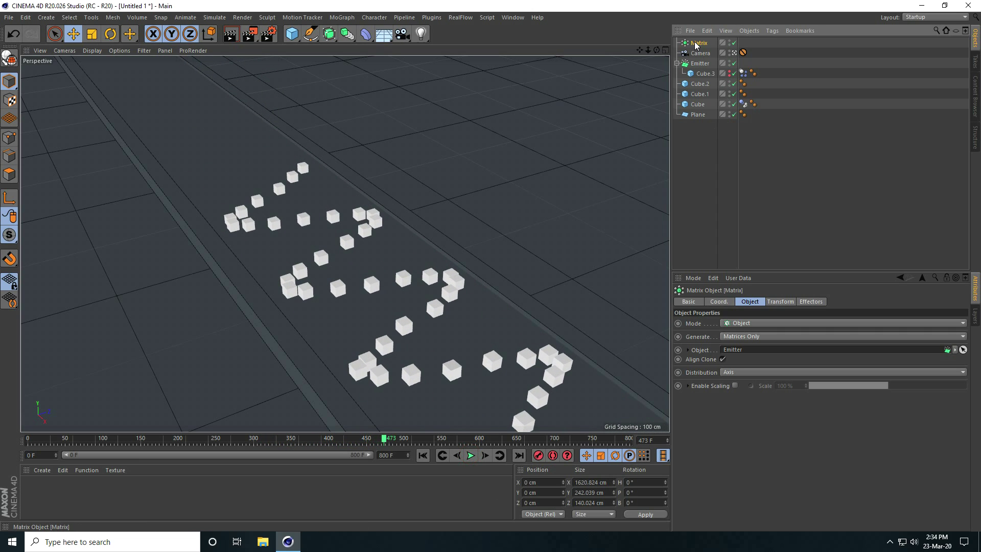
Step: Add a MoGraph Tracer linked to the Matrix, set its tracing mode to Connect All Objects, and return to the first frame
{"action": "left_click", "coordinate": [335, 18]}
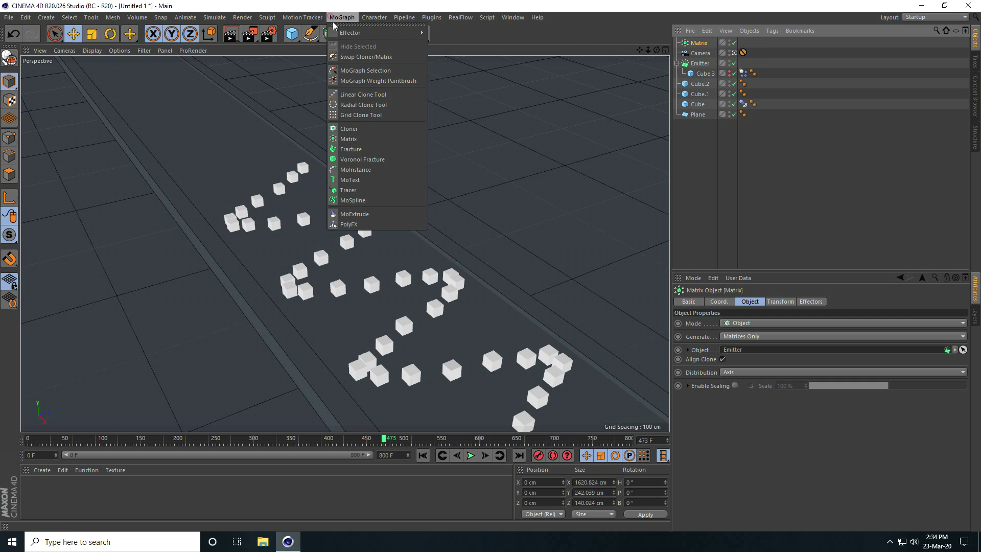
{"action": "left_click", "coordinate": [366, 192]}
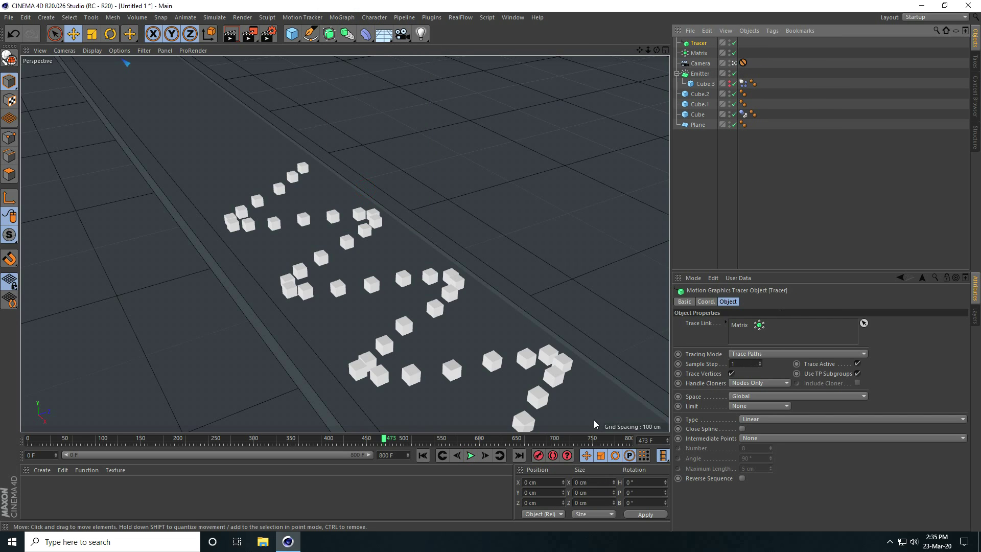
{"action": "left_click", "coordinate": [422, 455]}
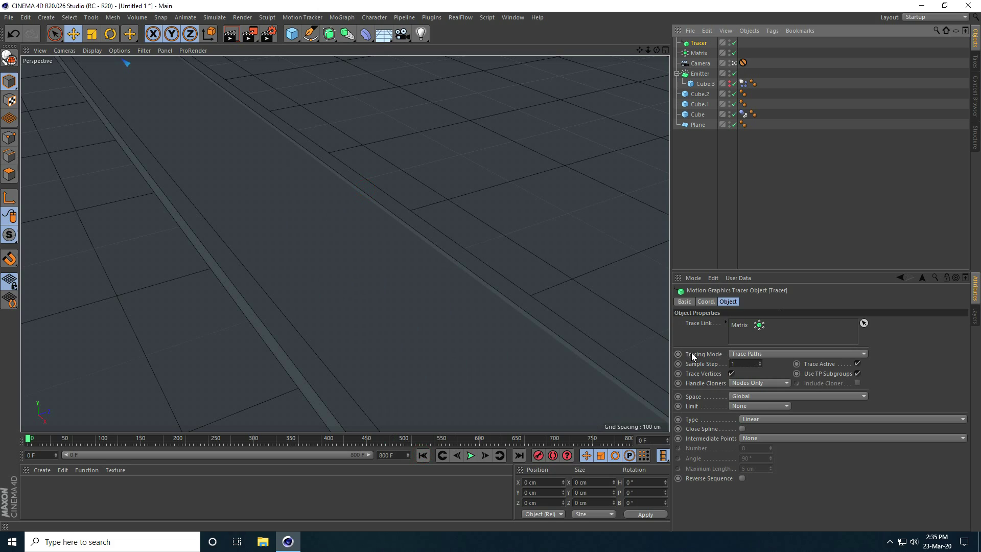
{"action": "left_click", "coordinate": [761, 353]}
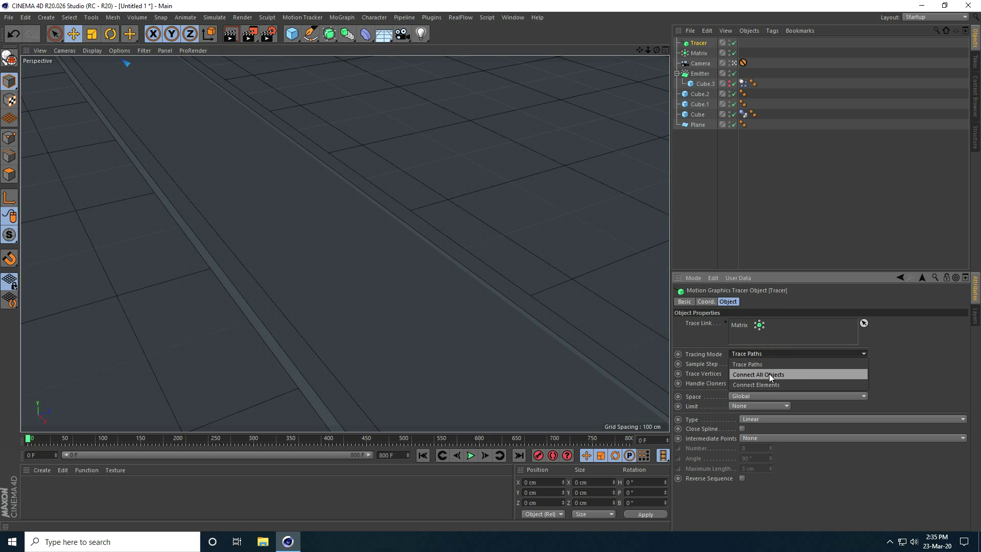
{"action": "left_click", "coordinate": [778, 375]}
{"action": "left_click", "coordinate": [423, 456]}
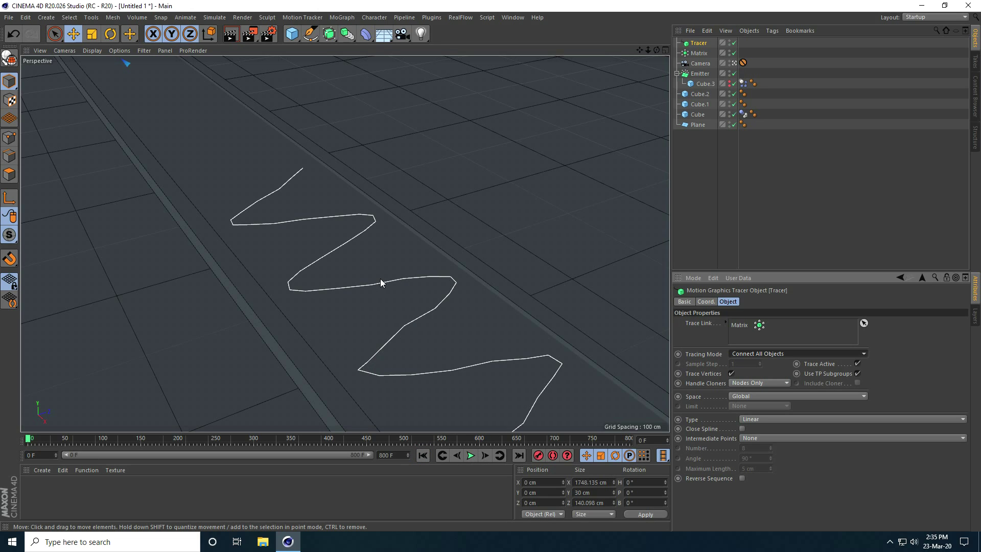
Step: Set the Tracer's spline type to B-Spline with Natural intermediate points and play the animation to check the curve
{"action": "left_click", "coordinate": [743, 422]}
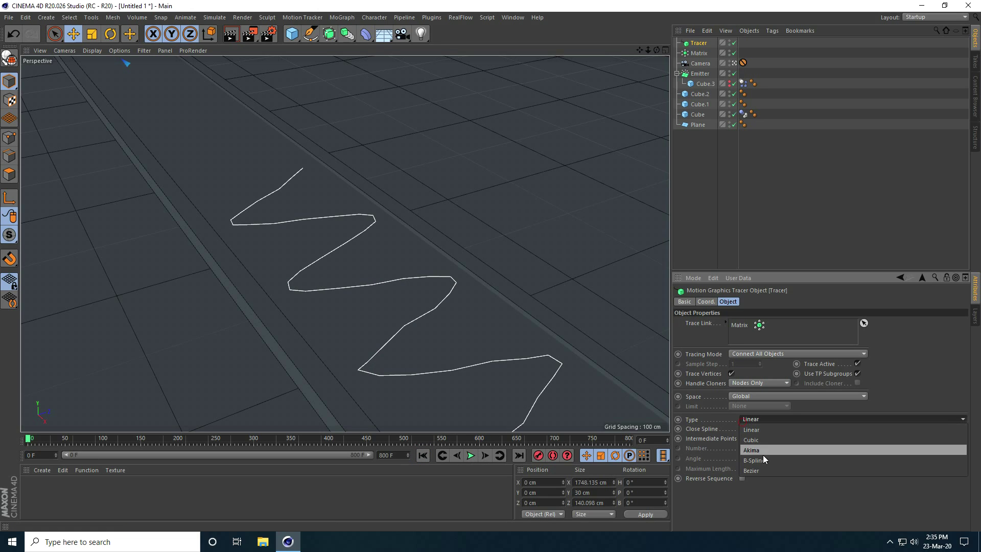
{"action": "left_click", "coordinate": [769, 461]}
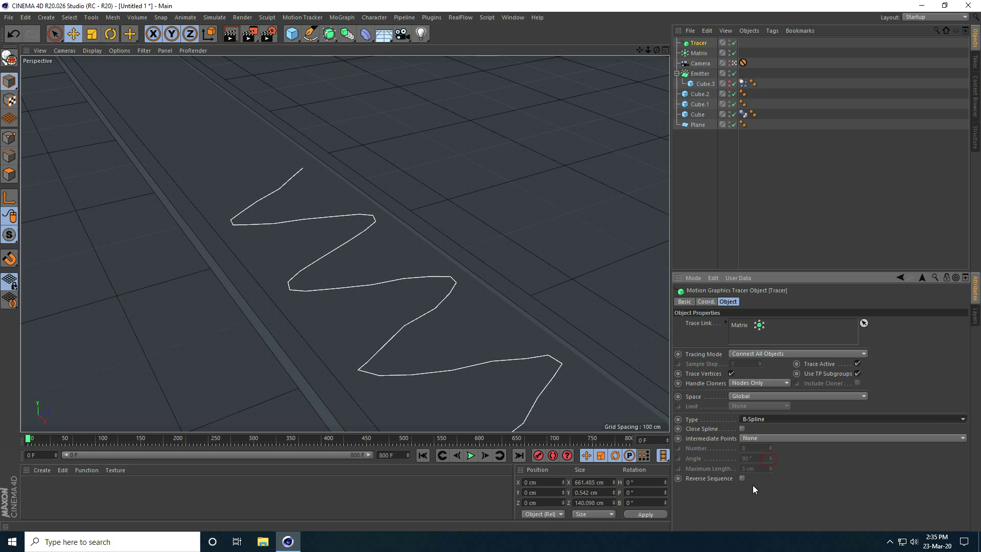
{"action": "left_click", "coordinate": [762, 440]}
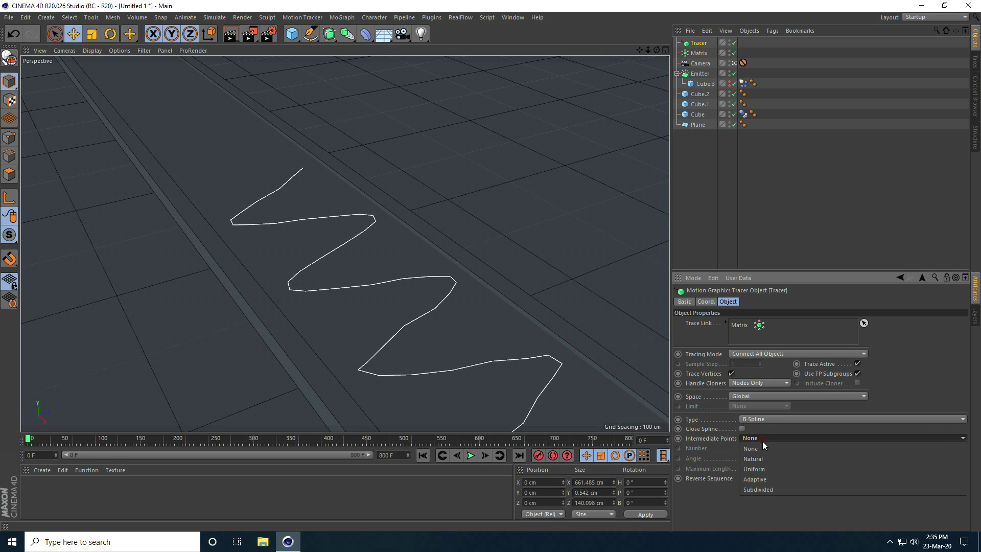
{"action": "left_click", "coordinate": [761, 459]}
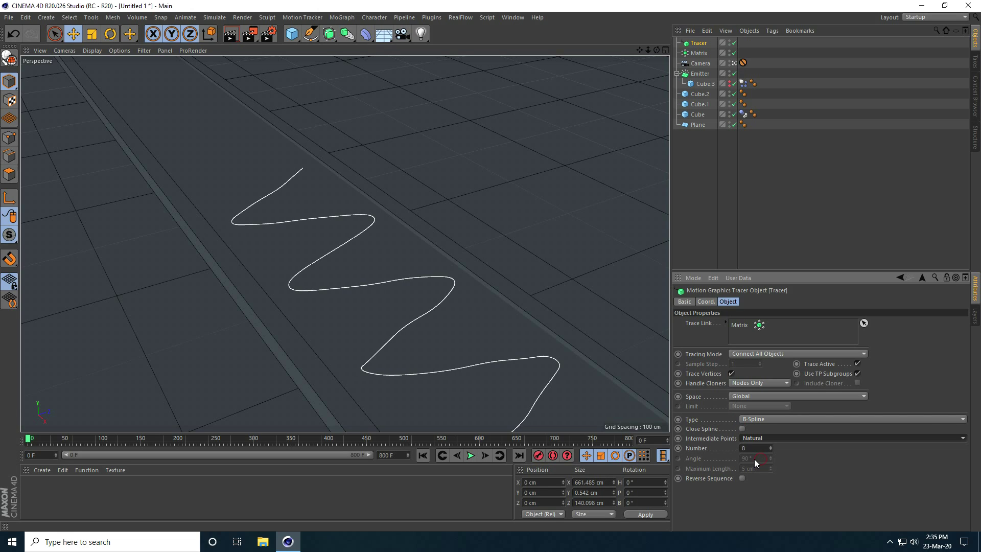
{"action": "key", "text": "Tab"}
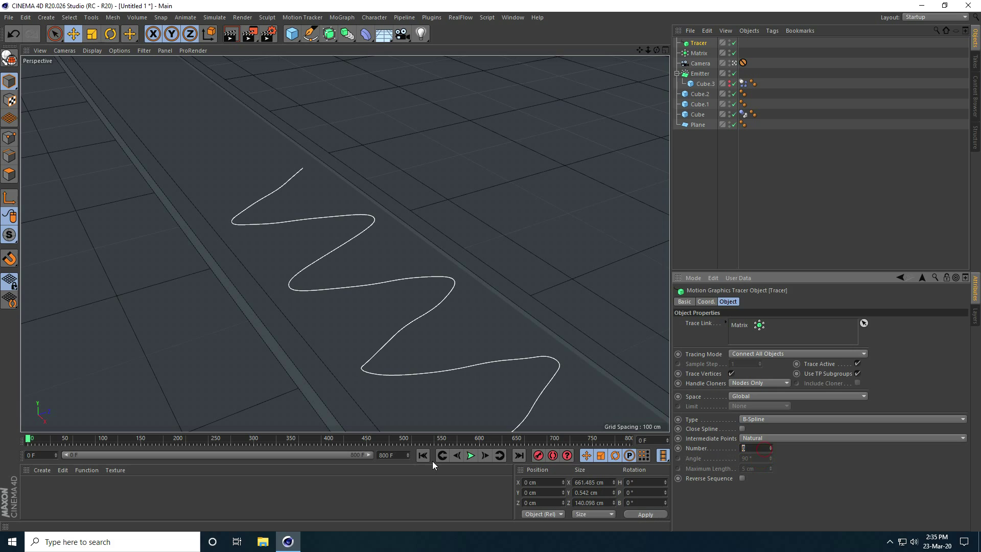
{"action": "left_click", "coordinate": [471, 456]}
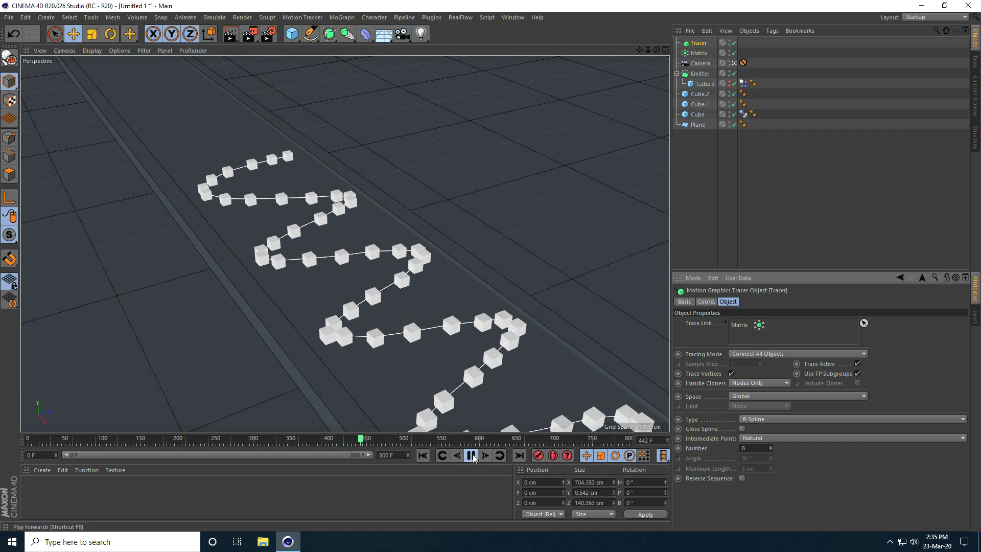
{"action": "left_click", "coordinate": [470, 455]}
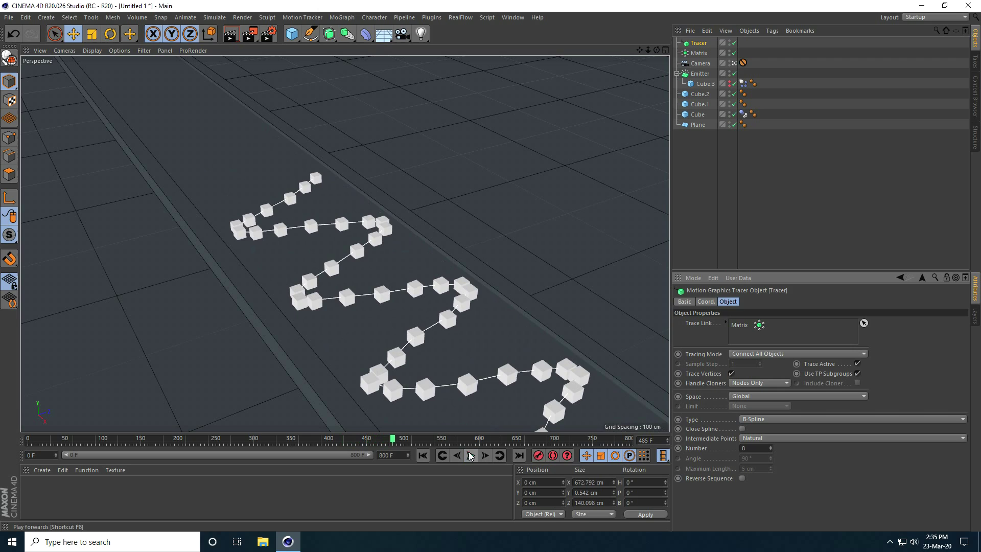
Step: Add a Circle spline with a 10 cm radius and a Sweep object to the scene
{"action": "left_click", "coordinate": [310, 34]}
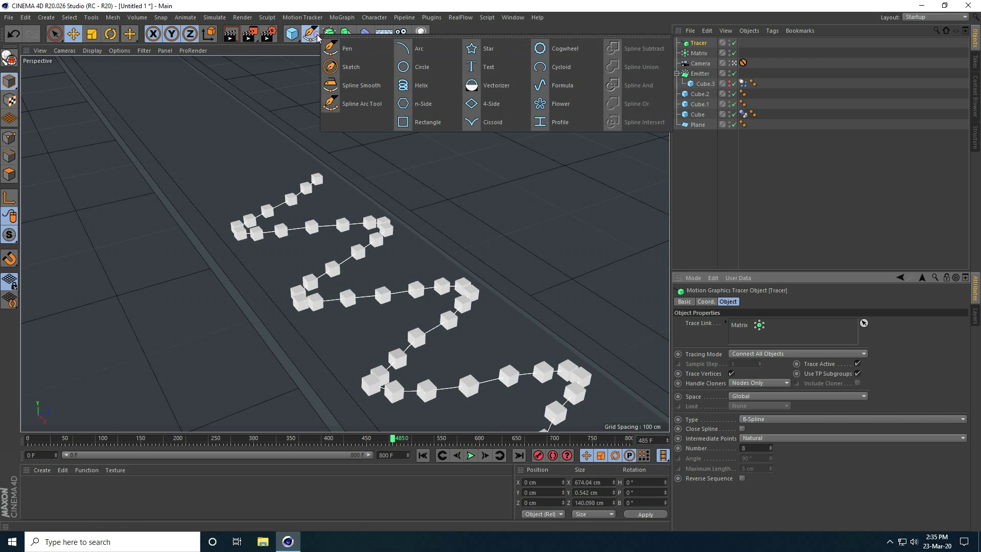
{"action": "left_click", "coordinate": [433, 72]}
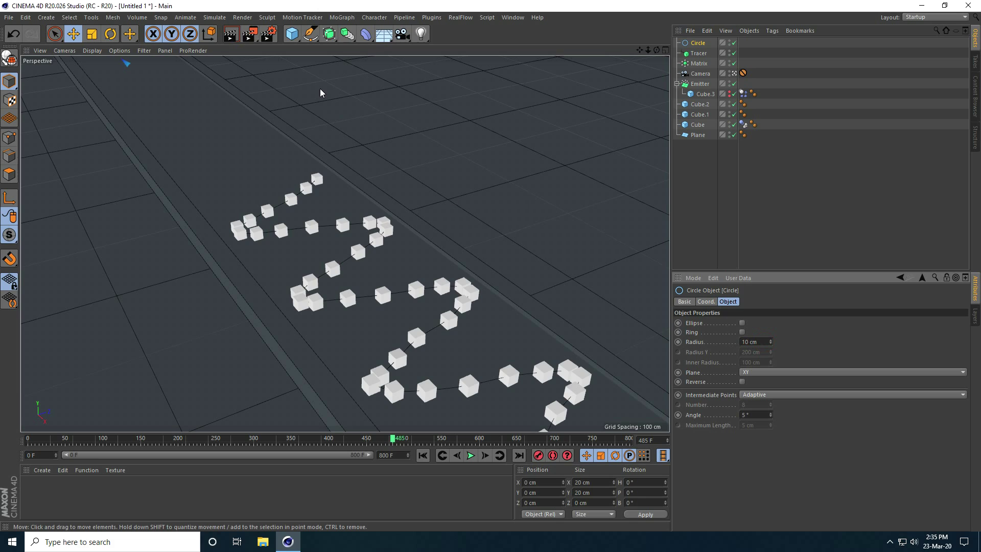
{"action": "left_click", "coordinate": [329, 34]}
{"action": "left_click", "coordinate": [358, 85]}
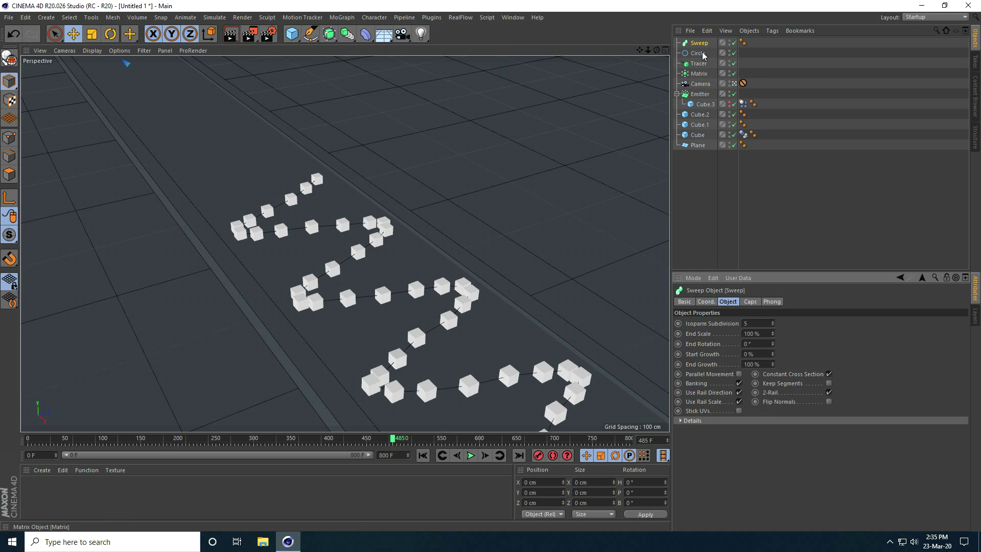
Step: Nest the Circle and the Tracer inside the Sweep and play the animation from the start
{"action": "left_click", "coordinate": [699, 65]}
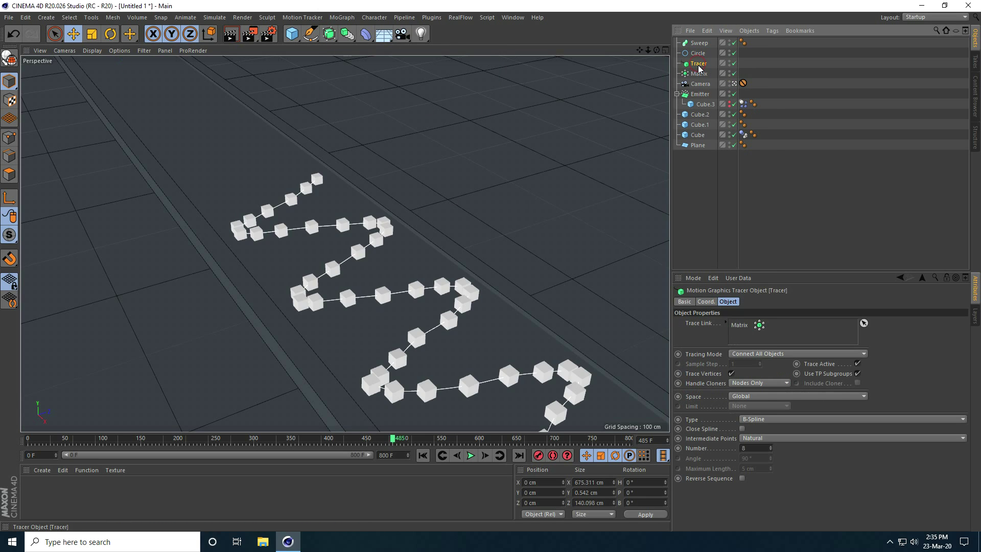
{"action": "left_click", "coordinate": [698, 54], "text": "ctrl"}
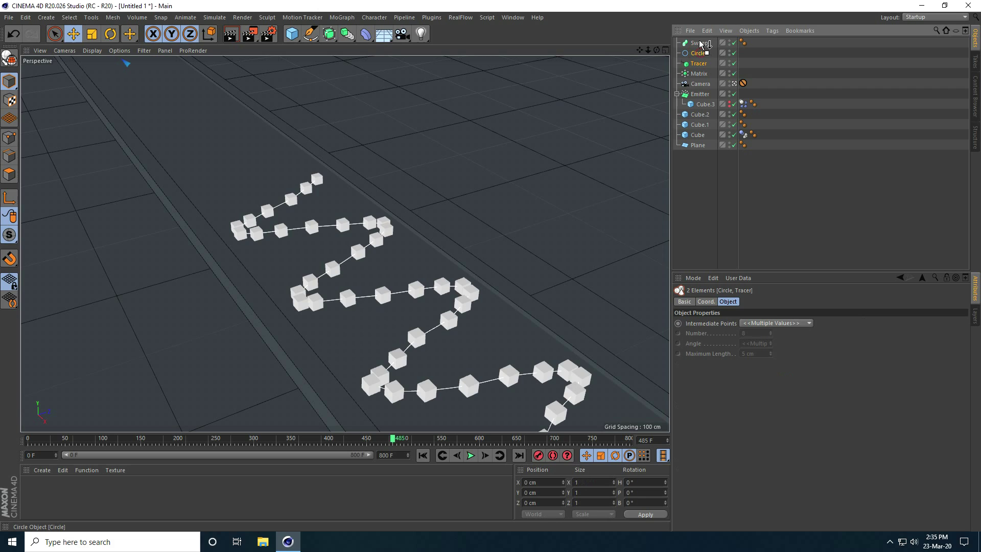
{"action": "left_click_drag", "start_coordinate": [701, 44], "coordinate": [701, 45]}
{"action": "left_click", "coordinate": [423, 457]}
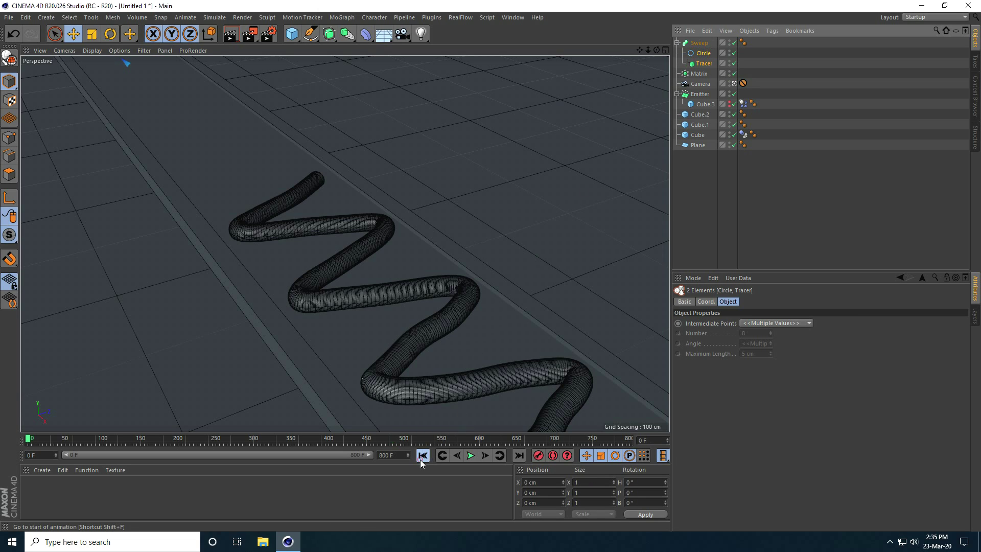
{"action": "left_click", "coordinate": [471, 456]}
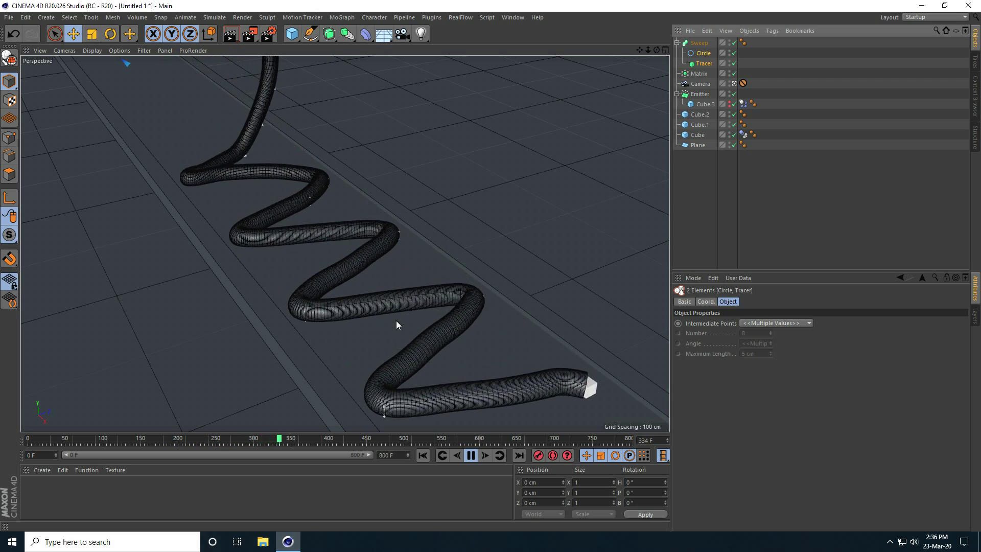
{"action": "left_click", "coordinate": [470, 459]}
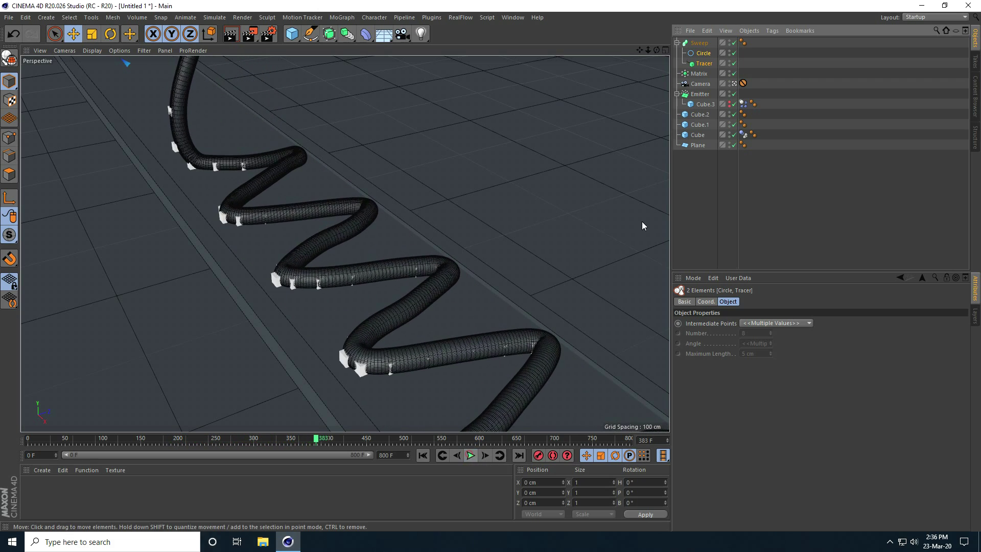
Step: Set the Circle's intermediate points to Natural and replay the first frames of the animation
{"action": "left_click", "coordinate": [705, 63], "text": "ctrl"}
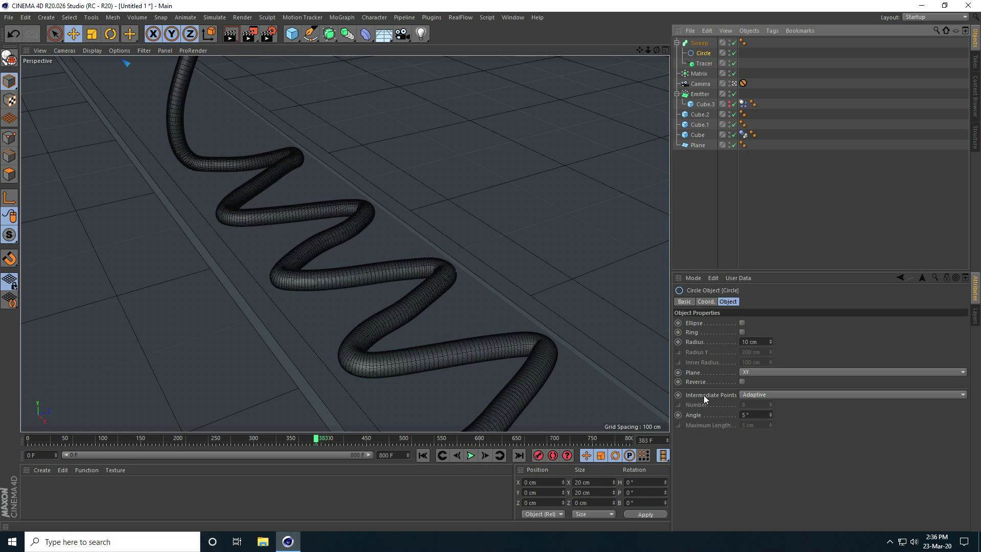
{"action": "left_click", "coordinate": [750, 396]}
{"action": "left_click", "coordinate": [756, 416]}
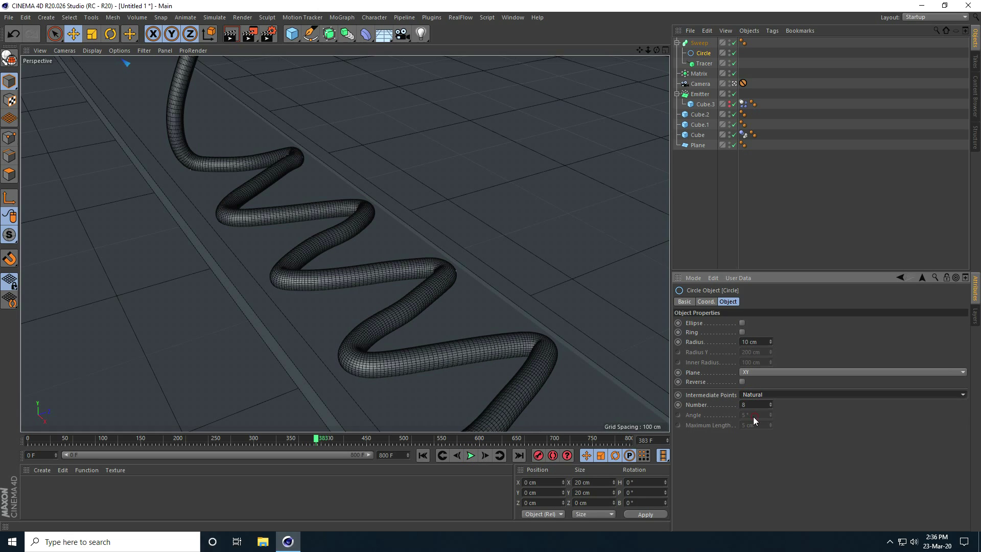
{"action": "left_click", "coordinate": [423, 456]}
{"action": "left_click", "coordinate": [470, 456]}
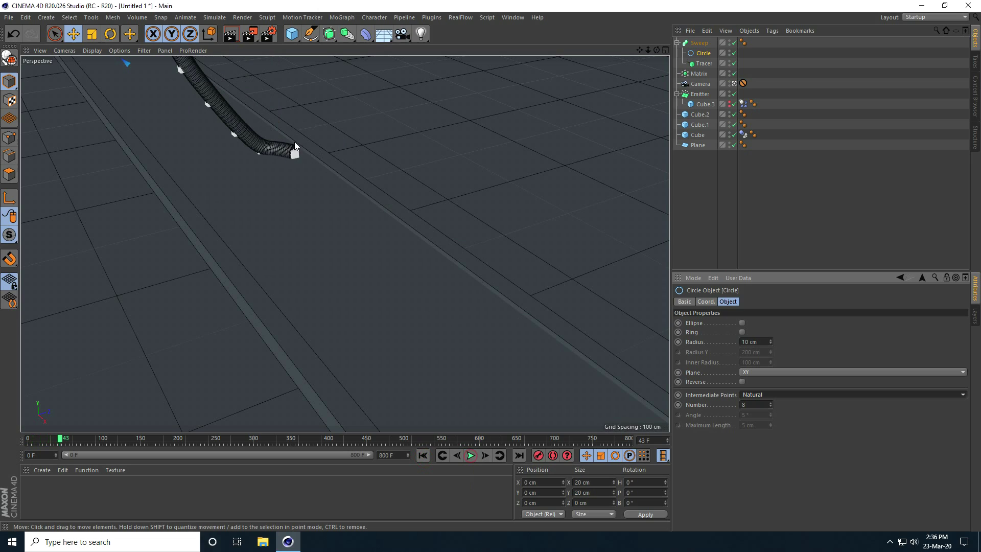
Step: Hide the Matrix in the viewport and render, and replay the animation from the start
{"action": "left_click", "coordinate": [729, 71]}
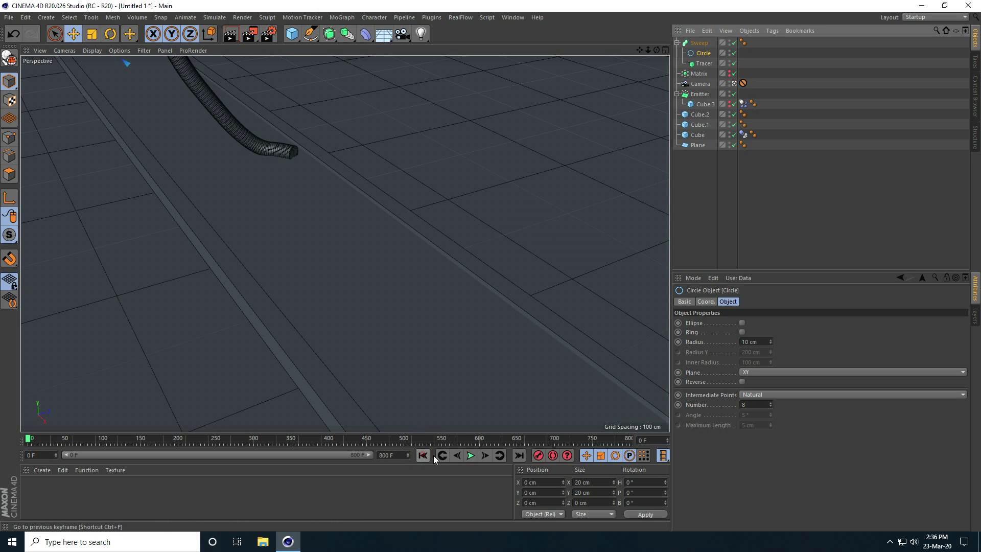
{"action": "left_click", "coordinate": [470, 455]}
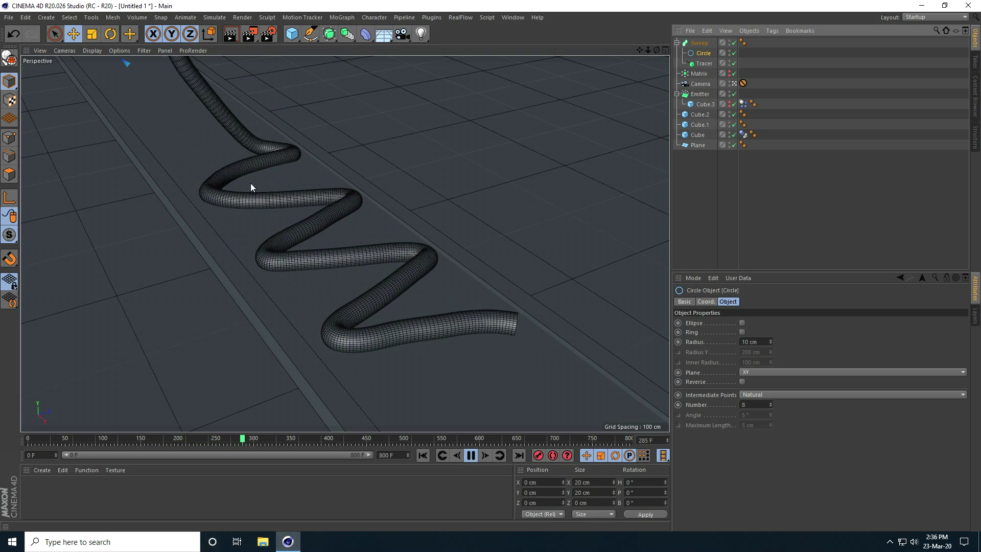
{"action": "left_click", "coordinate": [470, 455]}
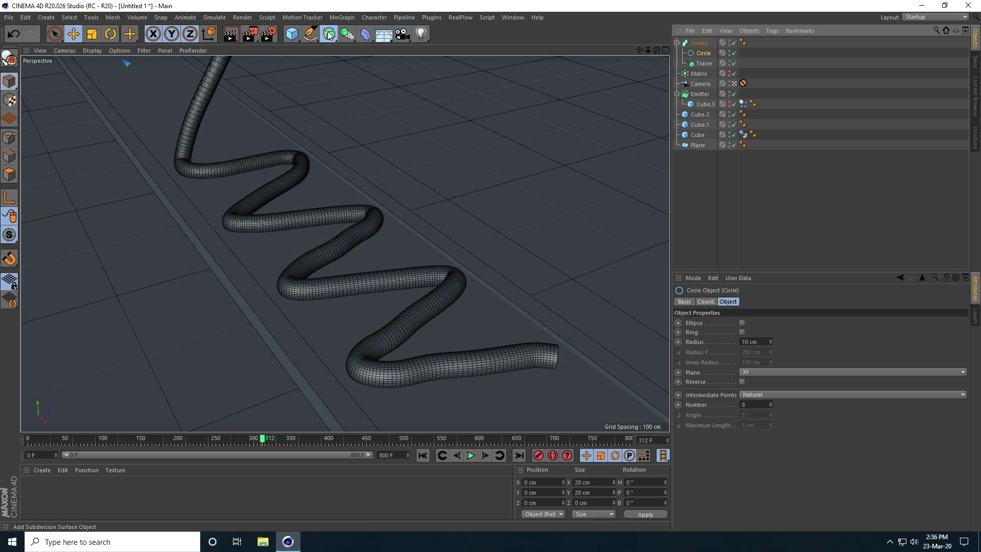
Step: Place the Sweep under a new Subdivision Surface, set its renderer subdivision to 2, and replay the animation
{"action": "left_click_drag", "start_coordinate": [329, 34], "coordinate": [378, 53]}
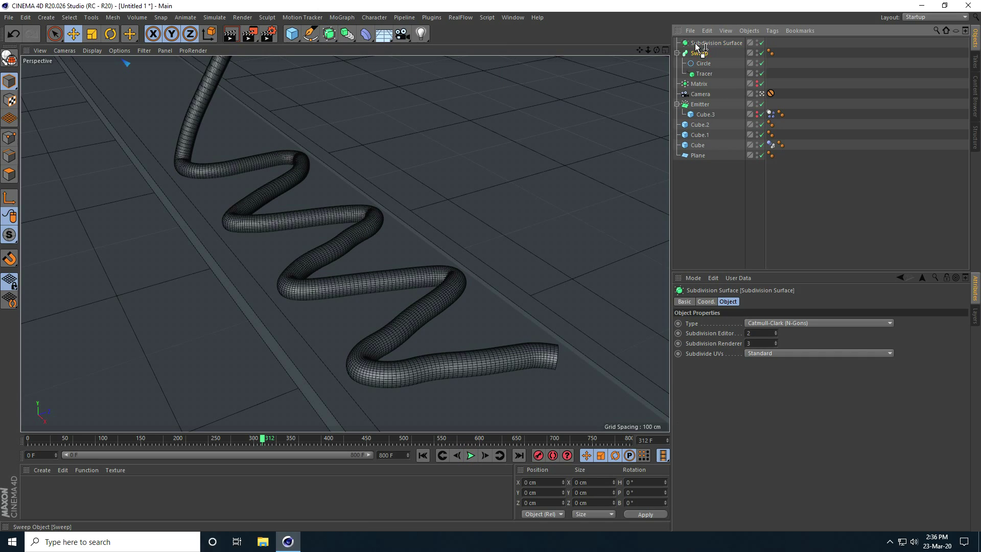
{"action": "left_click_drag", "start_coordinate": [697, 45], "coordinate": [698, 44]}
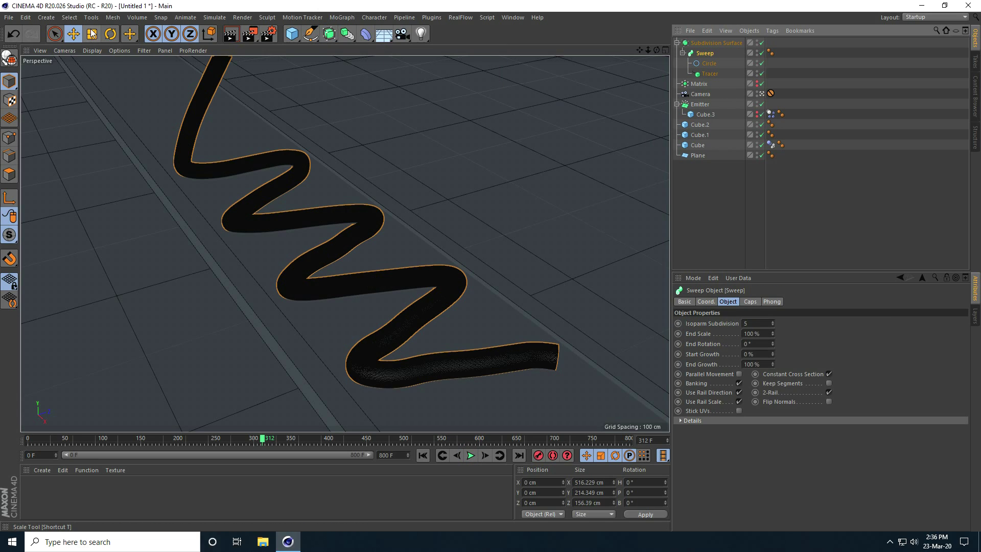
{"action": "left_click", "coordinate": [715, 44]}
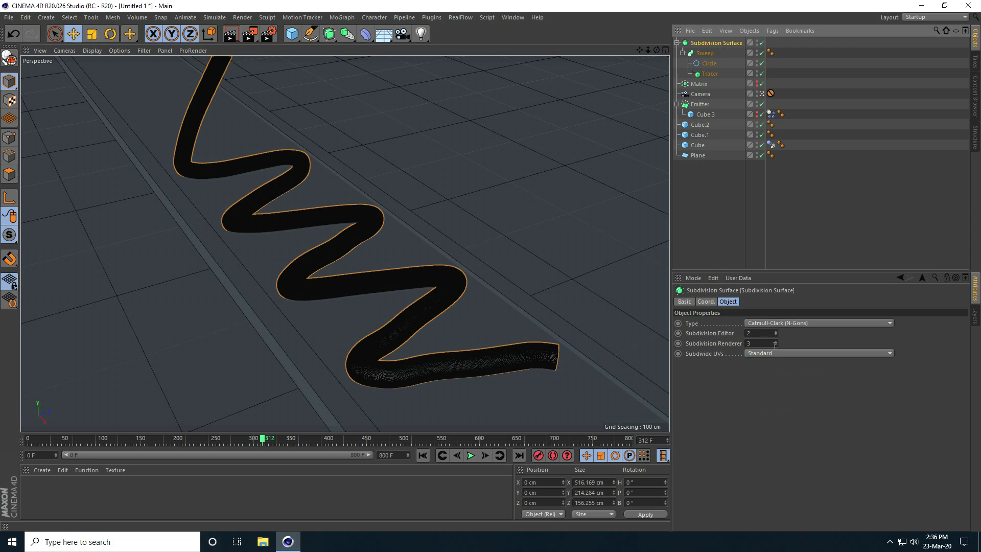
{"action": "left_click", "coordinate": [776, 345]}
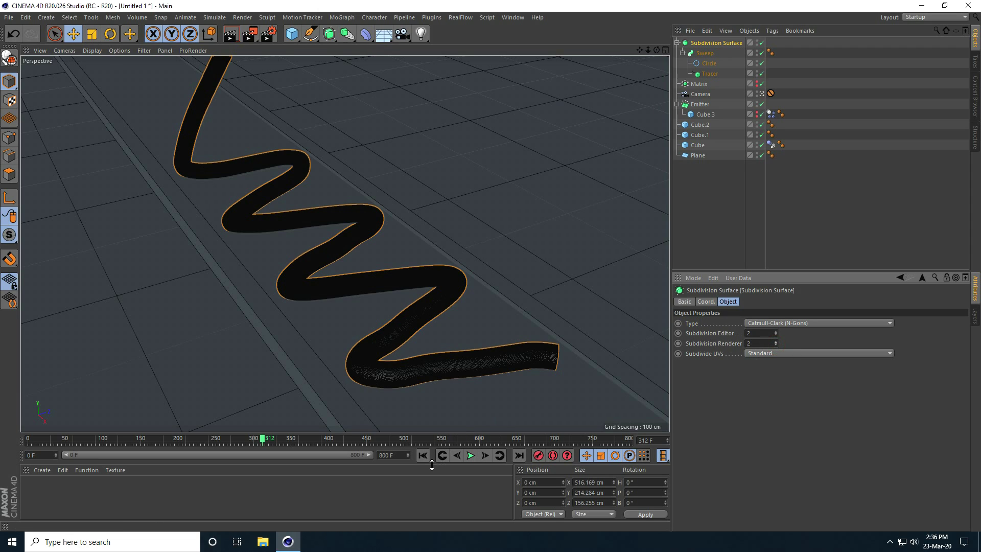
{"action": "left_click", "coordinate": [471, 456]}
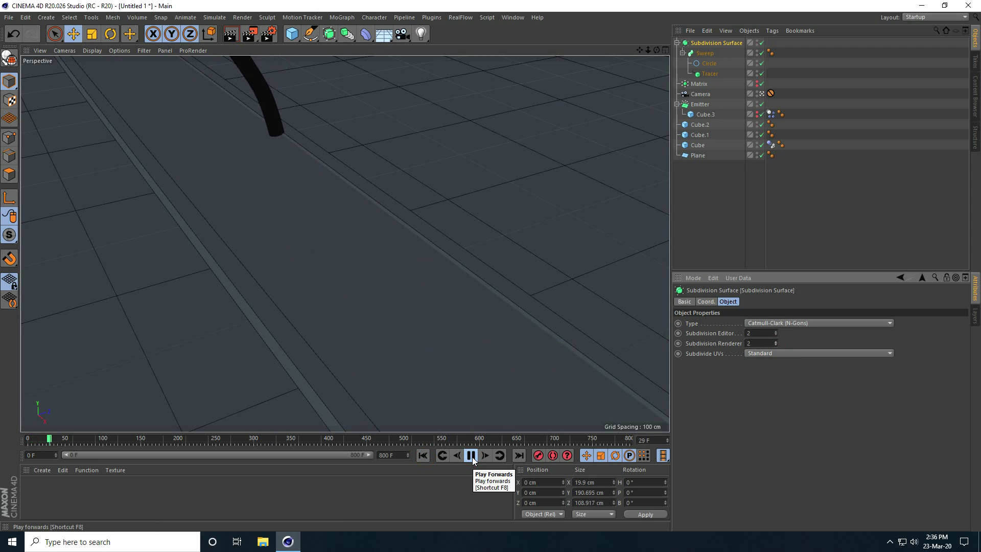
Step: Set the viewport display to Gouraud Shading and stop the playback
{"action": "left_click", "coordinate": [93, 49]}
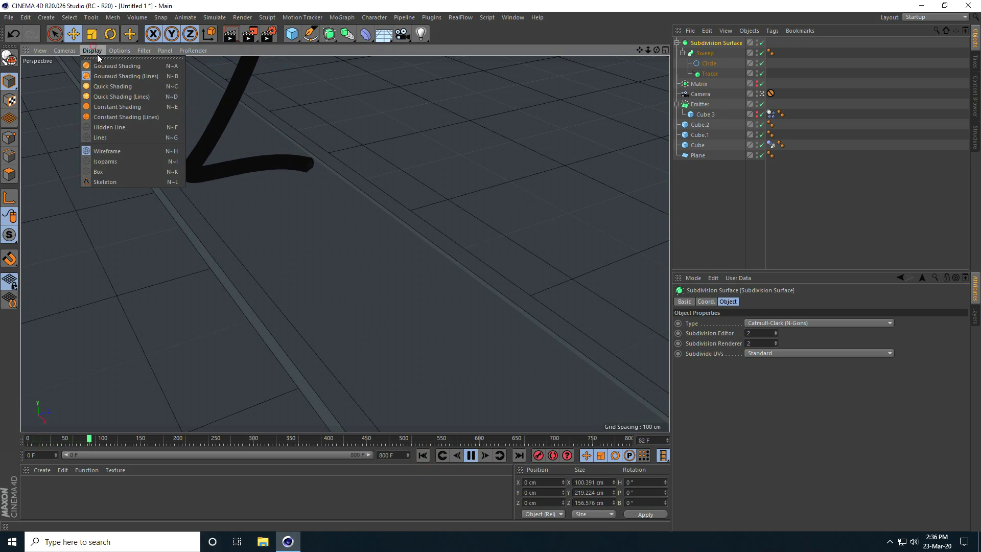
{"action": "left_click", "coordinate": [106, 63]}
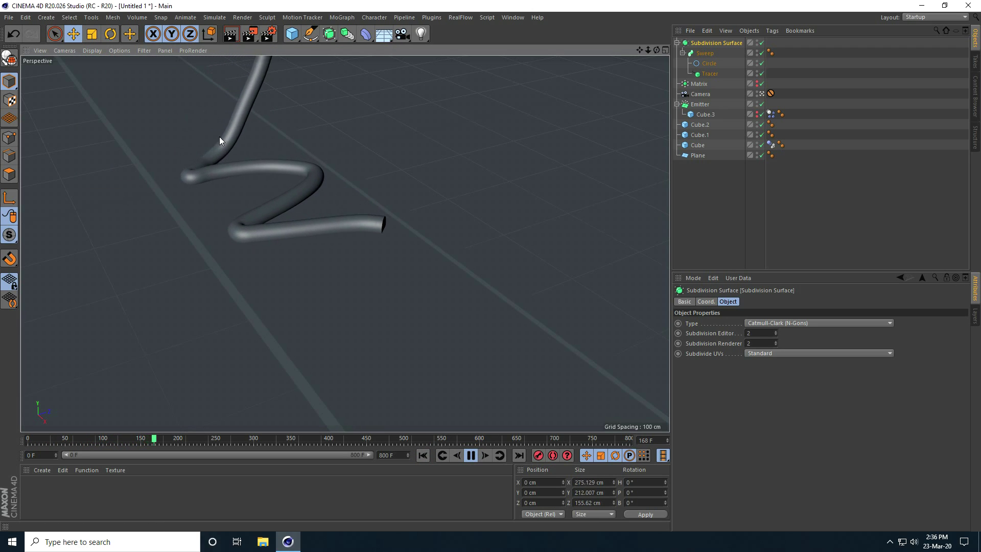
{"action": "left_click", "coordinate": [471, 455]}
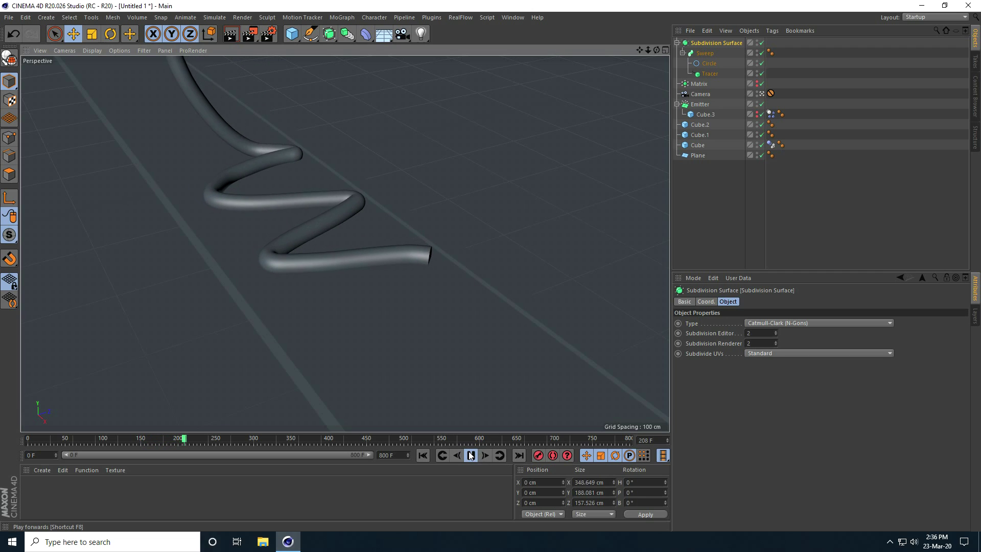
Step: Load materials from the scene file Untitled 1 - Copy in the water folder, browsing it with large icons
{"action": "left_click", "coordinate": [43, 469]}
{"action": "left_click", "coordinate": [56, 410]}
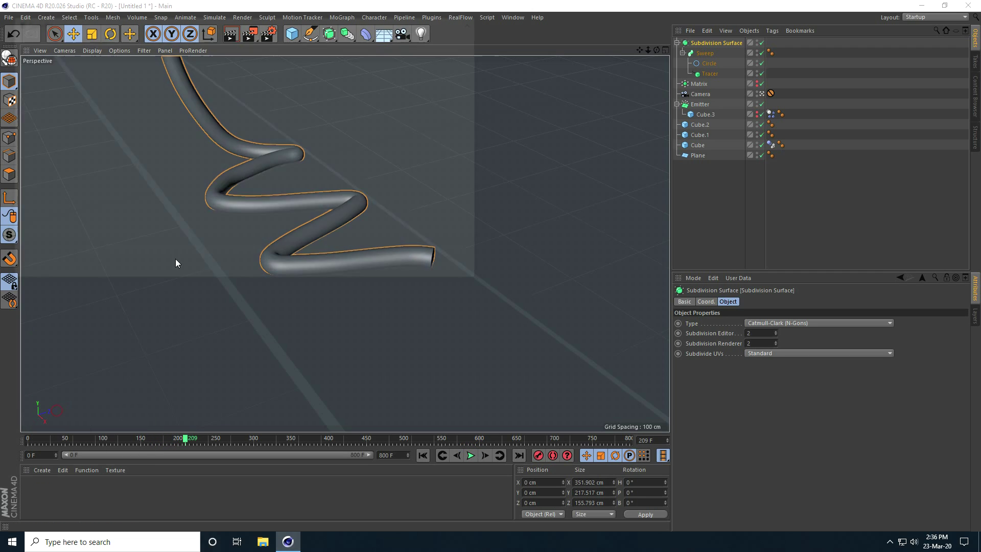
{"action": "left_click", "coordinate": [439, 56]}
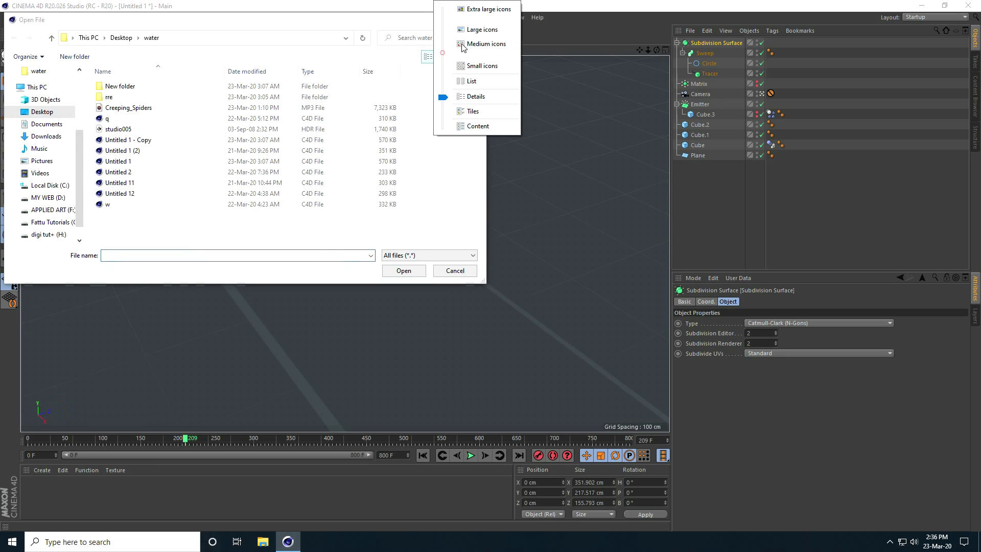
{"action": "left_click", "coordinate": [485, 29]}
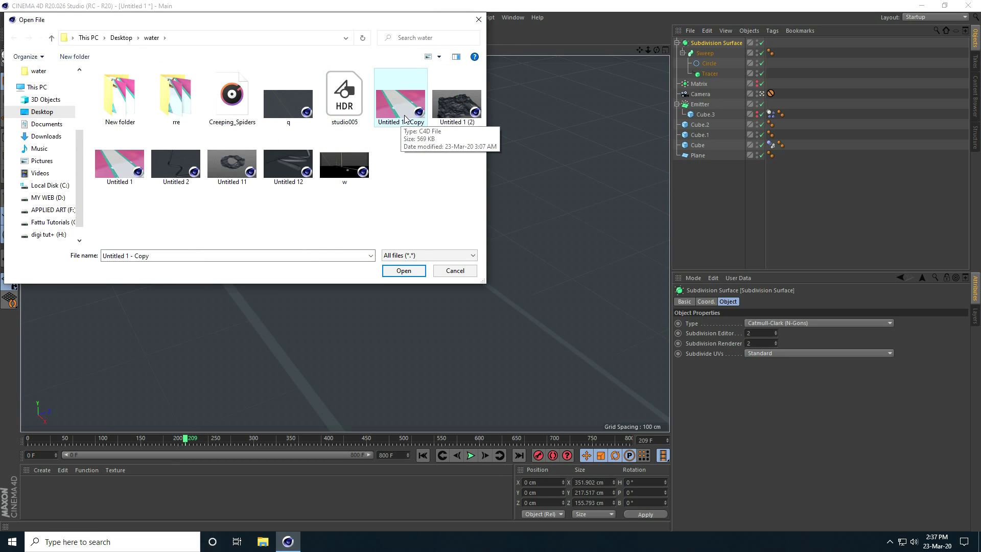
{"action": "left_click", "coordinate": [403, 271]}
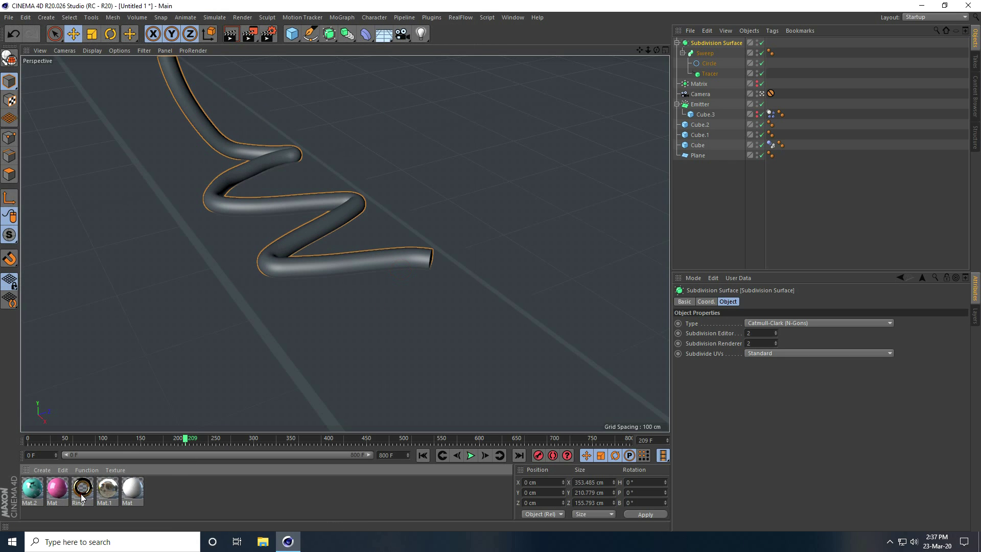
Step: Assign the gold Ring material to the Sweep, the white Mat to Cube, and the teal Mat.2 to Cube.1 and Cube.2
{"action": "left_click_drag", "start_coordinate": [81, 498], "coordinate": [703, 109]}
{"action": "left_click_drag", "start_coordinate": [701, 55], "coordinate": [704, 53]}
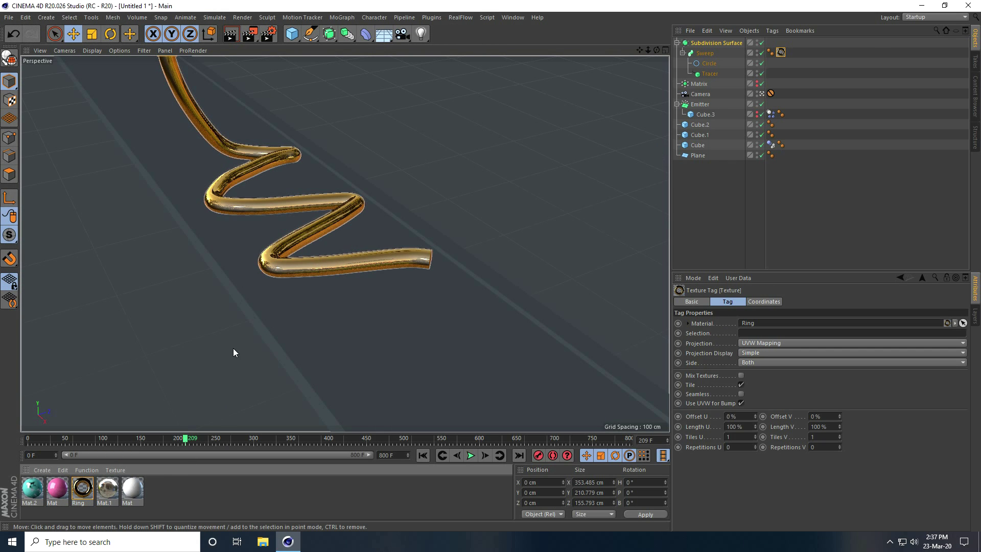
{"action": "left_click_drag", "start_coordinate": [141, 481], "coordinate": [353, 307]}
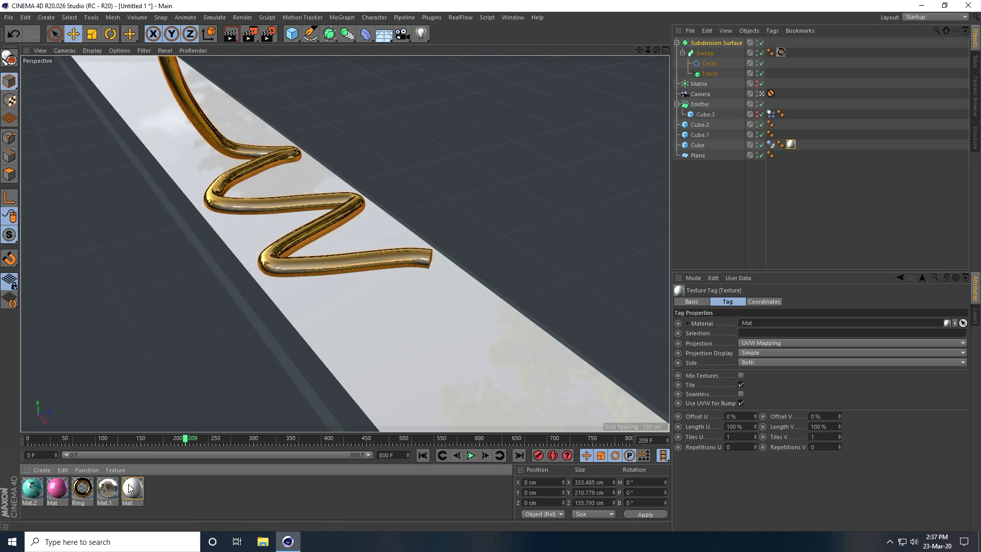
{"action": "left_click_drag", "start_coordinate": [32, 493], "coordinate": [292, 371]}
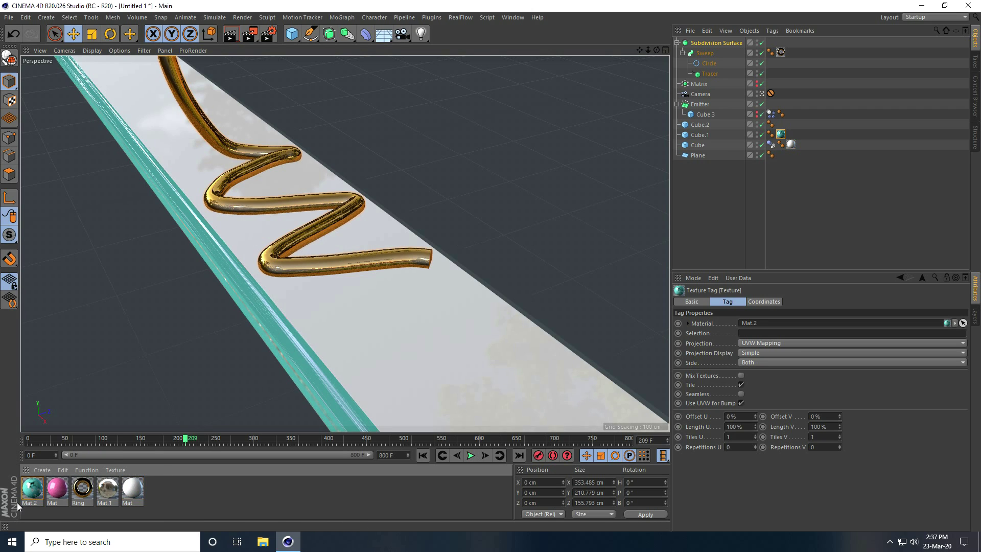
{"action": "left_click_drag", "start_coordinate": [517, 243], "coordinate": [493, 272]}
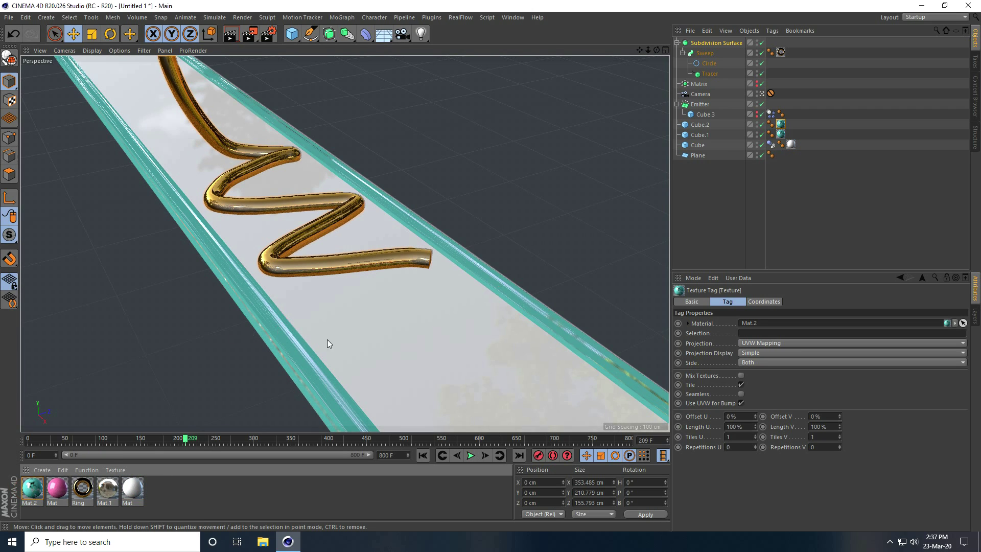
Step: Set the projection of the Mat.2 texture tags on Cube.1 and Cube.2 to Cubic
{"action": "left_click", "coordinate": [781, 134]}
{"action": "left_click", "coordinate": [759, 345]}
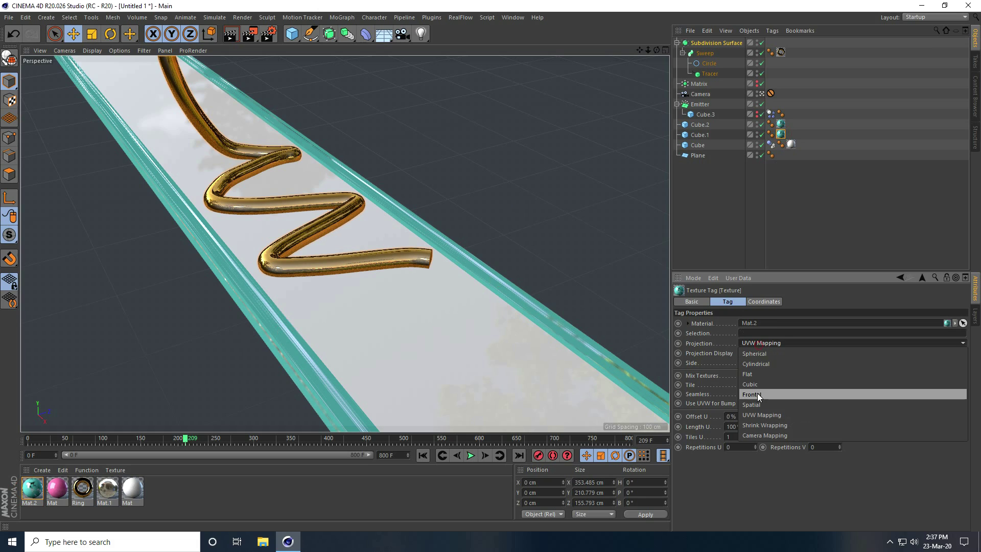
{"action": "left_click", "coordinate": [756, 384]}
{"action": "scroll", "coordinate": [757, 339], "scroll_direction": "down", "scroll_amount": 3}
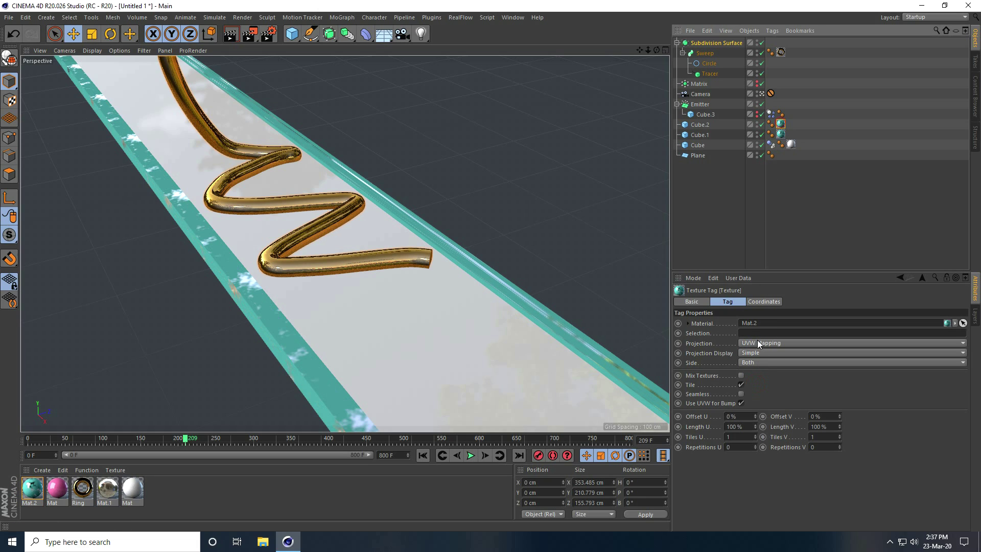
{"action": "left_click", "coordinate": [757, 340]}
{"action": "left_click", "coordinate": [750, 384]}
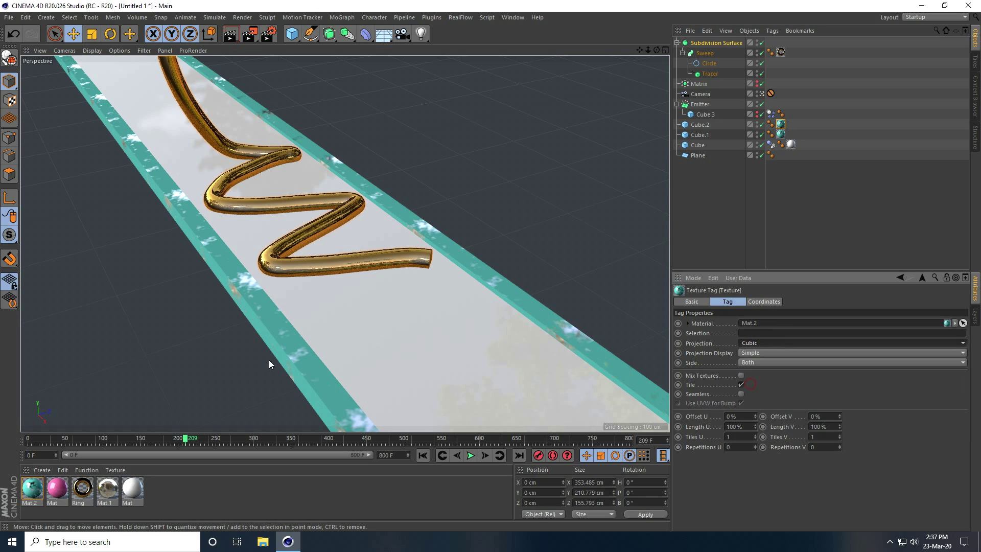
Step: Assign the pink Mat material to the Plane and replay the animation from the start
{"action": "left_click_drag", "start_coordinate": [57, 488], "coordinate": [123, 419]}
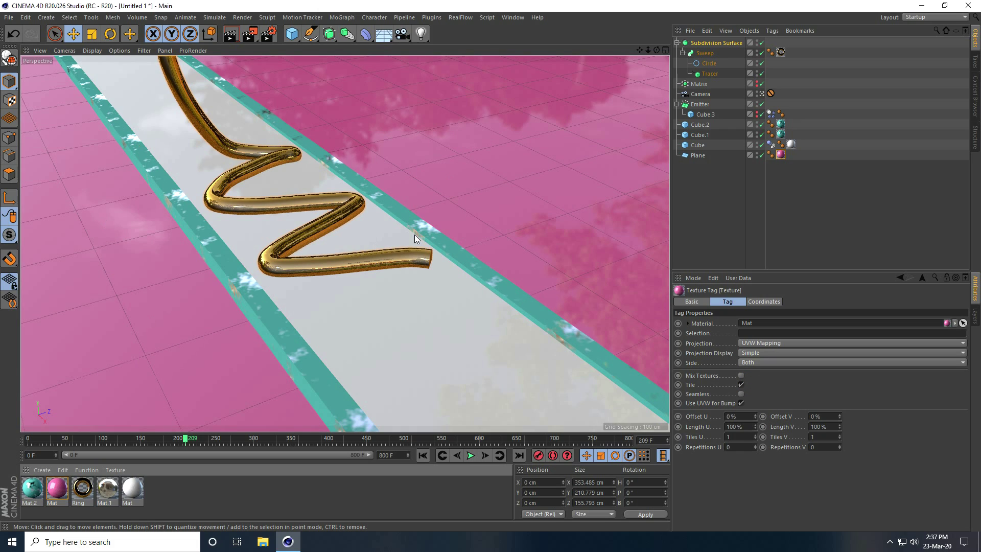
{"action": "left_click", "coordinate": [424, 455]}
{"action": "left_click", "coordinate": [470, 455]}
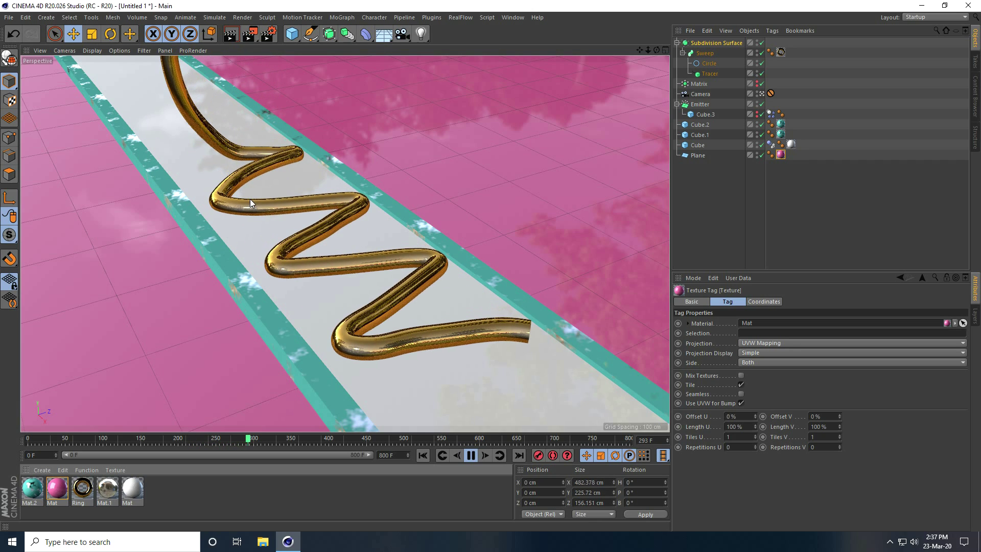
{"action": "left_click", "coordinate": [470, 457]}
Step: Add Ambient Occlusion to the render settings with 100% accuracy and 128 maximum samples
{"action": "left_click", "coordinate": [267, 34]}
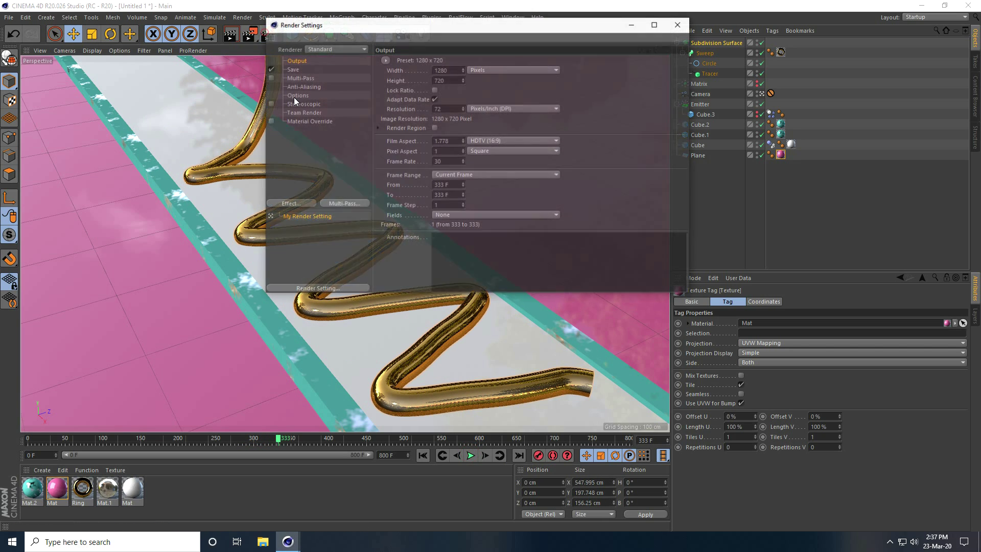
{"action": "left_click", "coordinate": [286, 204]}
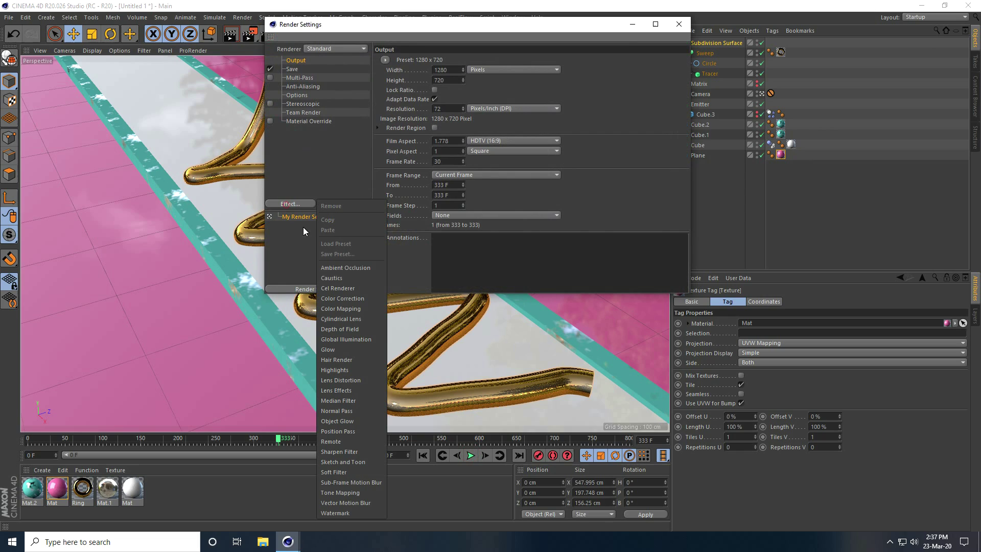
{"action": "left_click", "coordinate": [335, 269]}
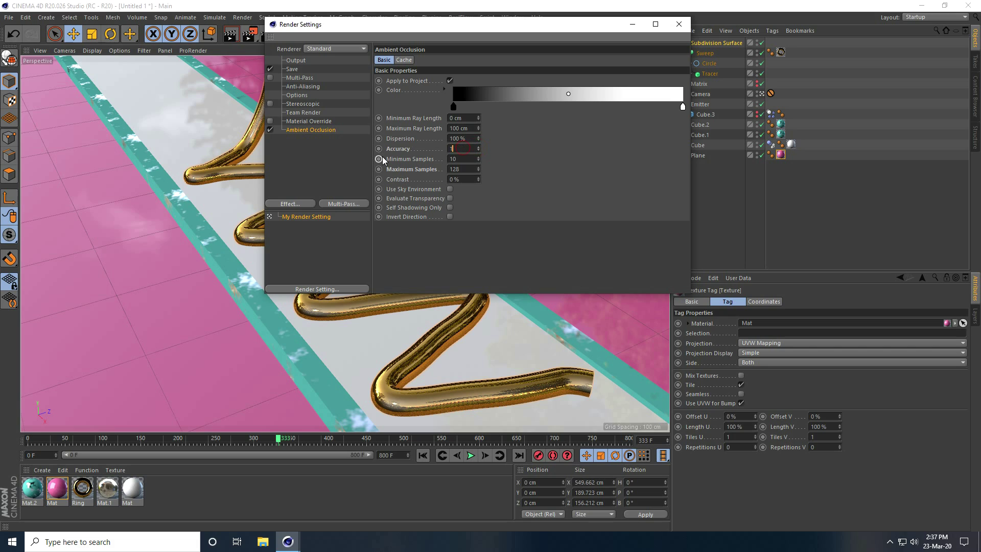
Step: Add Global Illumination to the render settings and set its Irradiance Cache record density to Low
{"action": "left_click", "coordinate": [309, 205]}
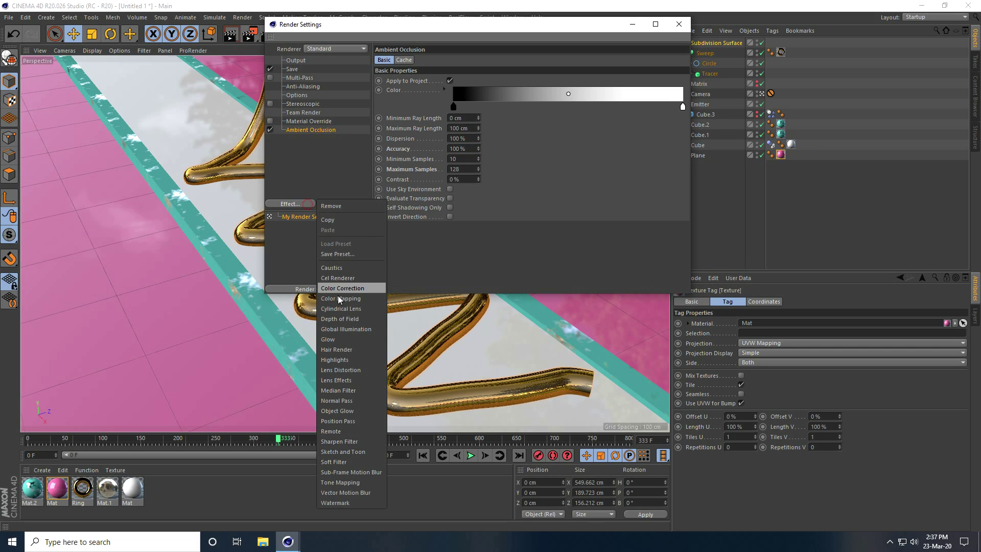
{"action": "left_click", "coordinate": [342, 332]}
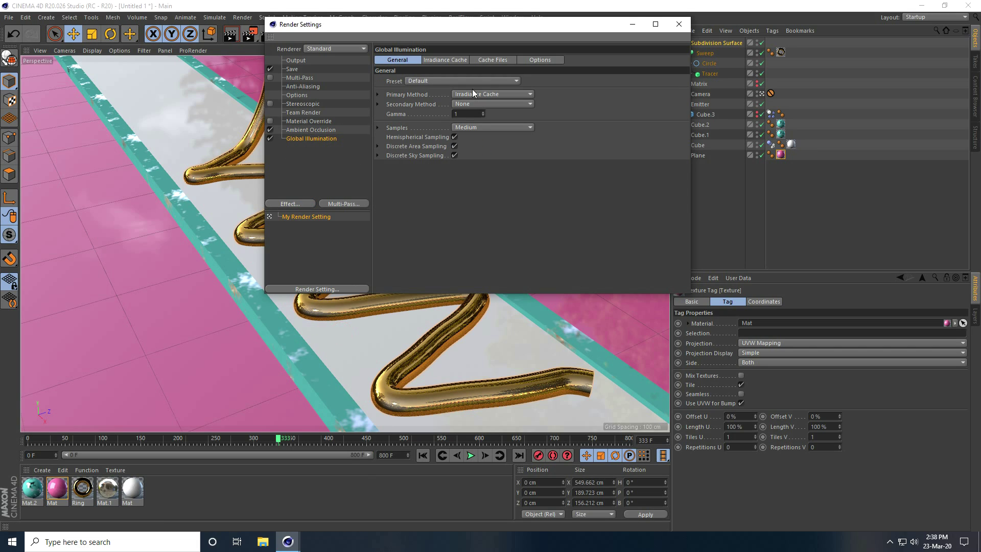
{"action": "left_click", "coordinate": [445, 60]}
{"action": "left_click", "coordinate": [453, 81]}
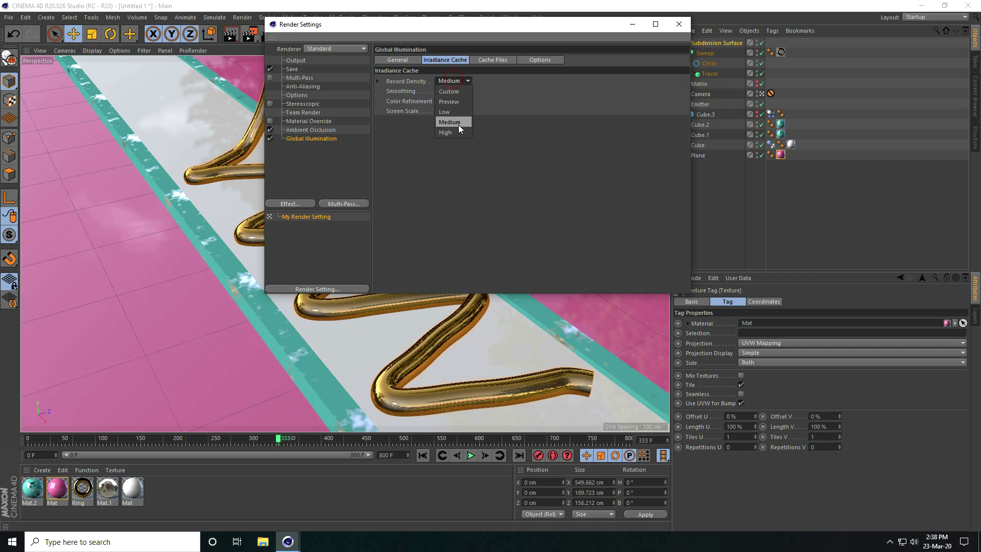
{"action": "left_click", "coordinate": [454, 112]}
Step: Set the render's anti-aliasing to Best
{"action": "left_click", "coordinate": [296, 86]}
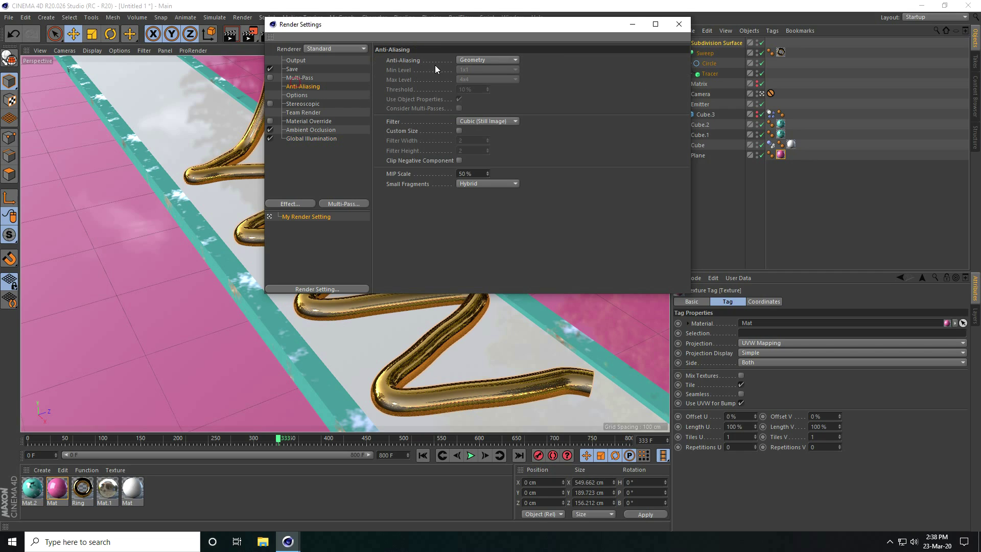
{"action": "left_click", "coordinate": [472, 60]}
{"action": "left_click", "coordinate": [477, 91]}
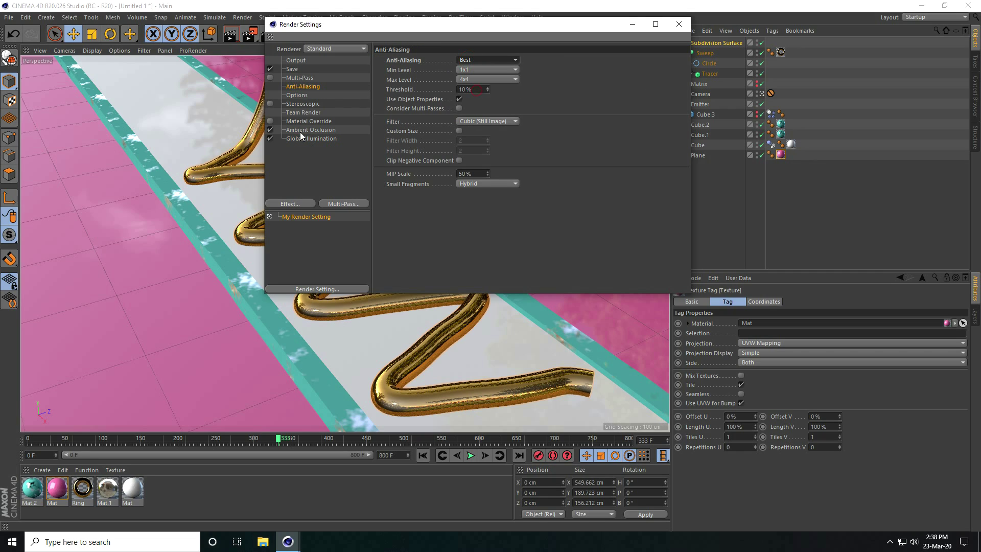
Step: Set the file format of the saved render images to JPG
{"action": "left_click", "coordinate": [291, 70]}
{"action": "left_click", "coordinate": [462, 90]}
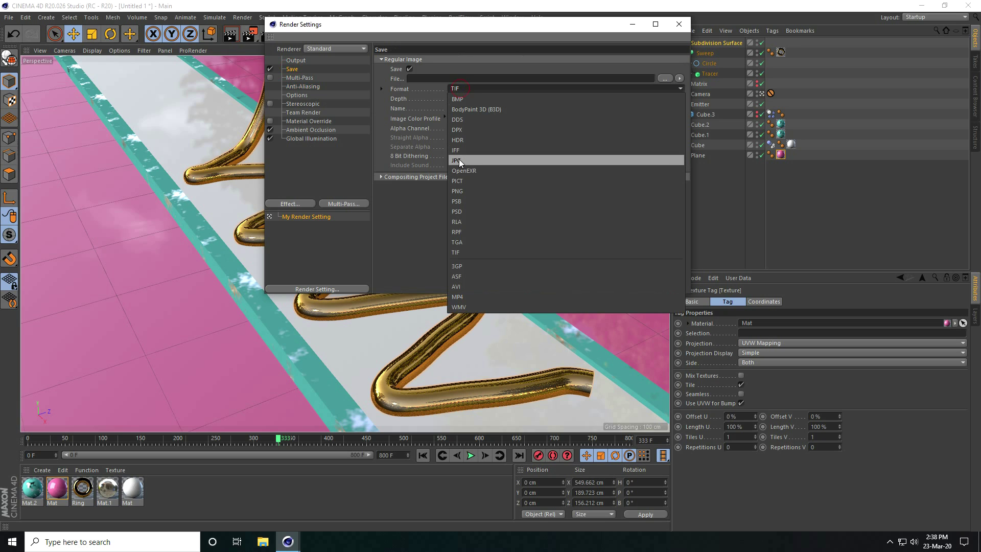
{"action": "left_click", "coordinate": [459, 159]}
Step: Create New folder (2) on the Desktop and set the render output to save there under the file name s
{"action": "left_click", "coordinate": [664, 77]}
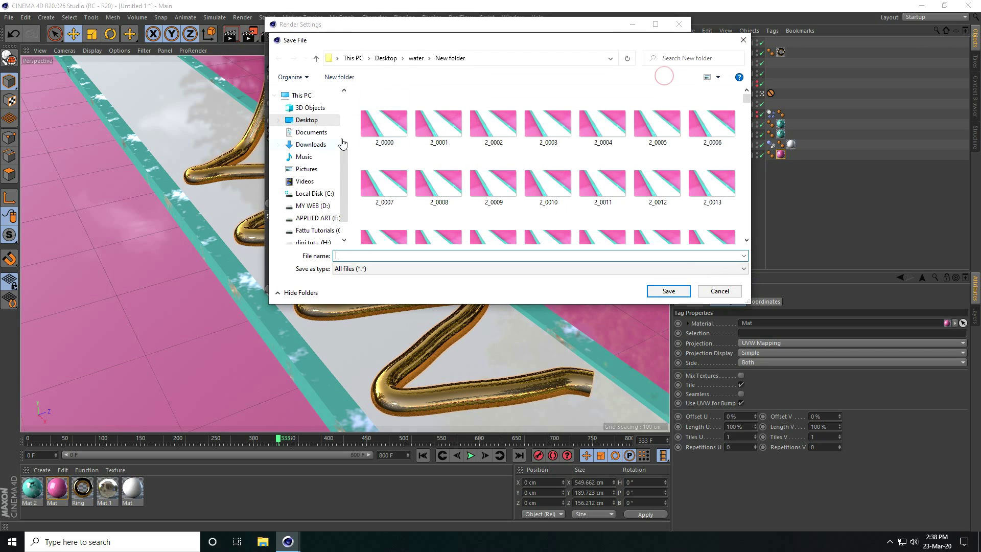
{"action": "left_click", "coordinate": [307, 119]}
{"action": "scroll", "coordinate": [534, 242], "scroll_direction": "down", "scroll_amount": 3}
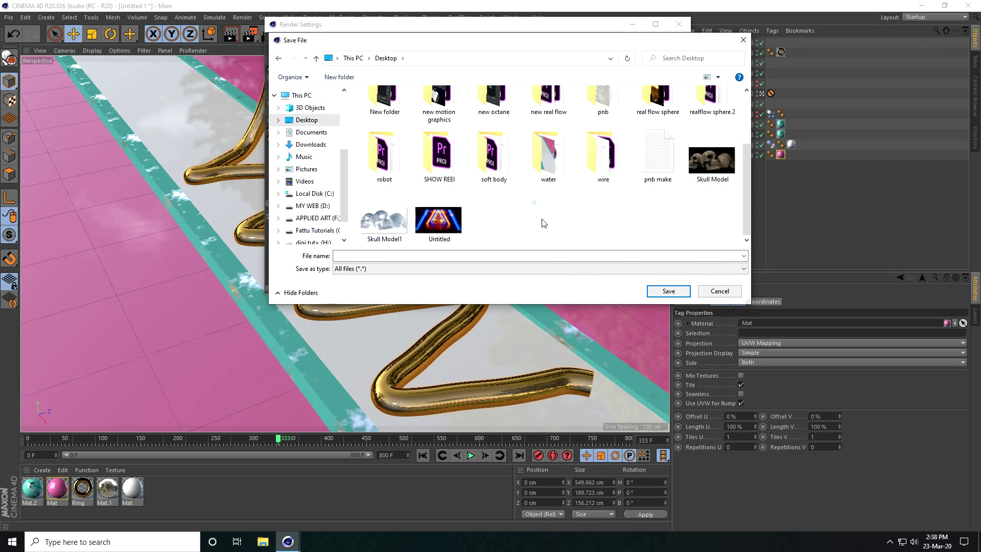
{"action": "right_click", "coordinate": [535, 203]}
{"action": "mouse_move", "coordinate": [558, 300]}
{"action": "left_click", "coordinate": [654, 301]}
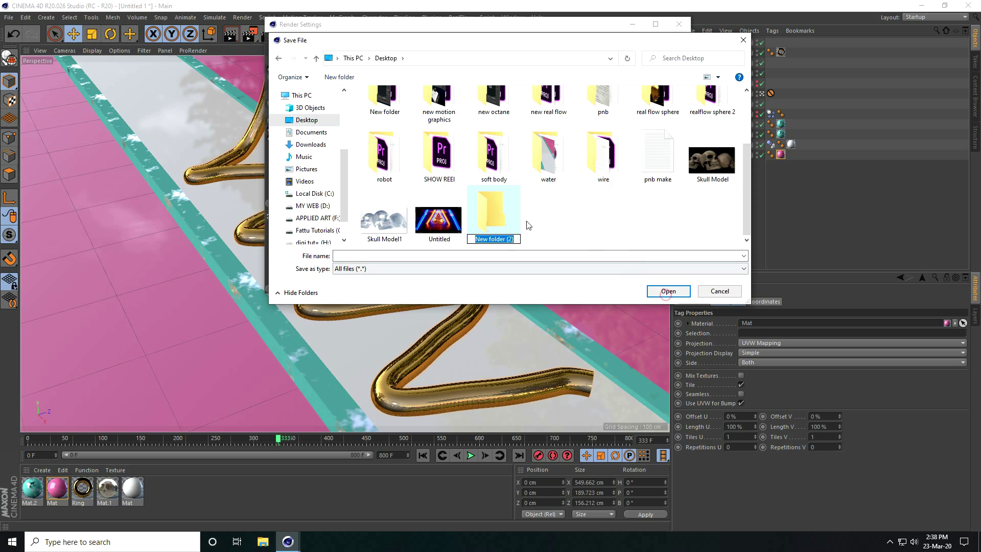
{"action": "double_click", "coordinate": [504, 212]}
{"action": "type", "text": "s"}
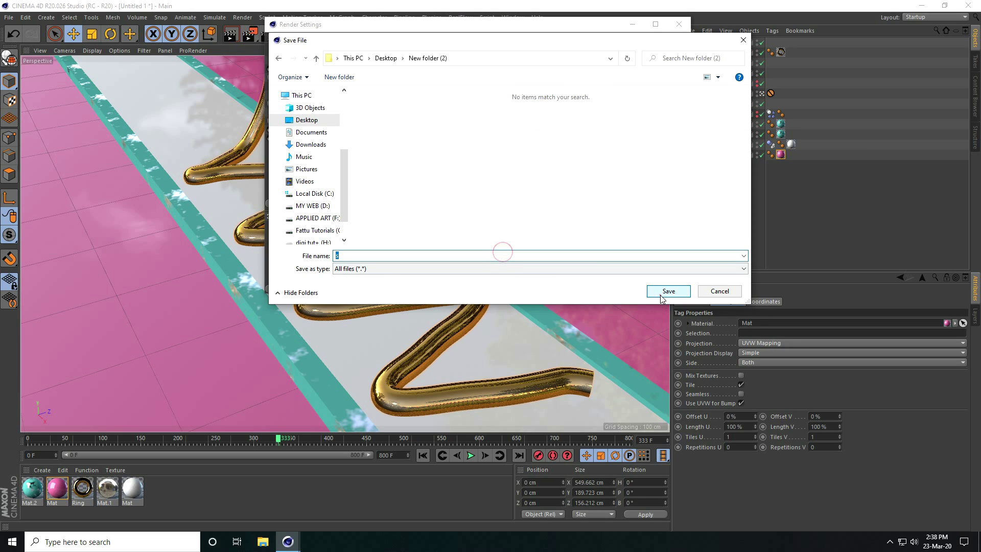
{"action": "key", "text": "Return"}
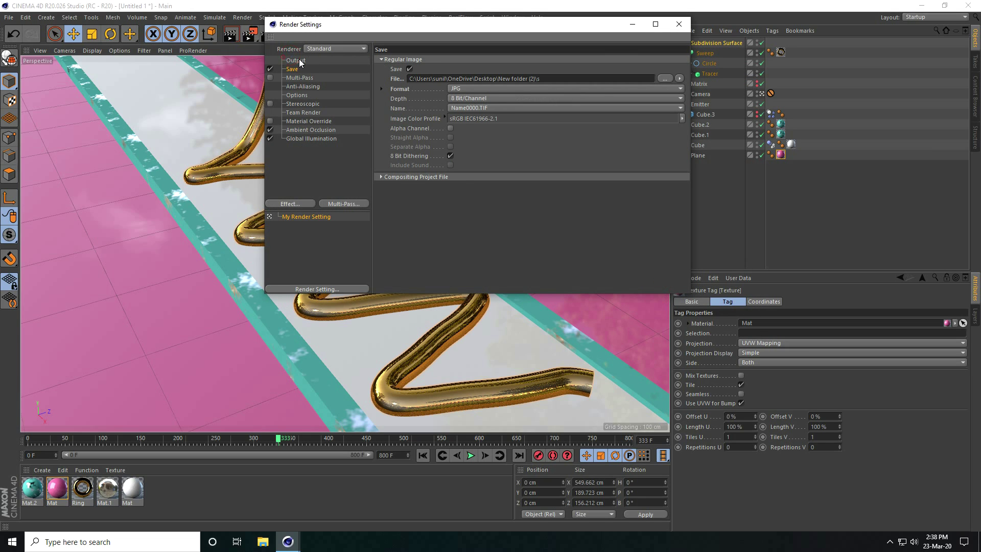
Step: Set the render's frame range to All Frames and close the render settings
{"action": "left_click", "coordinate": [300, 61]}
{"action": "left_click", "coordinate": [477, 176]}
{"action": "left_click", "coordinate": [465, 205]}
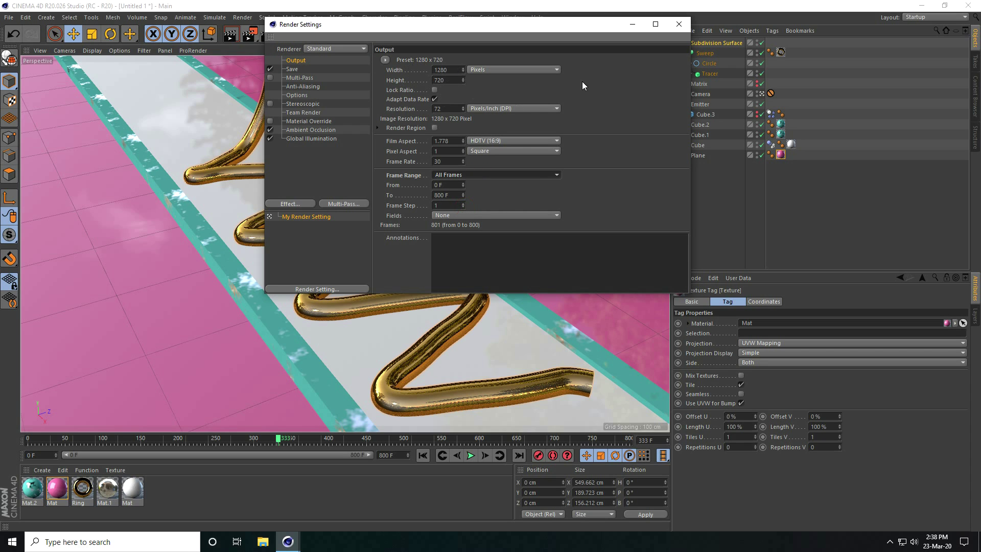
{"action": "left_click", "coordinate": [680, 24]}
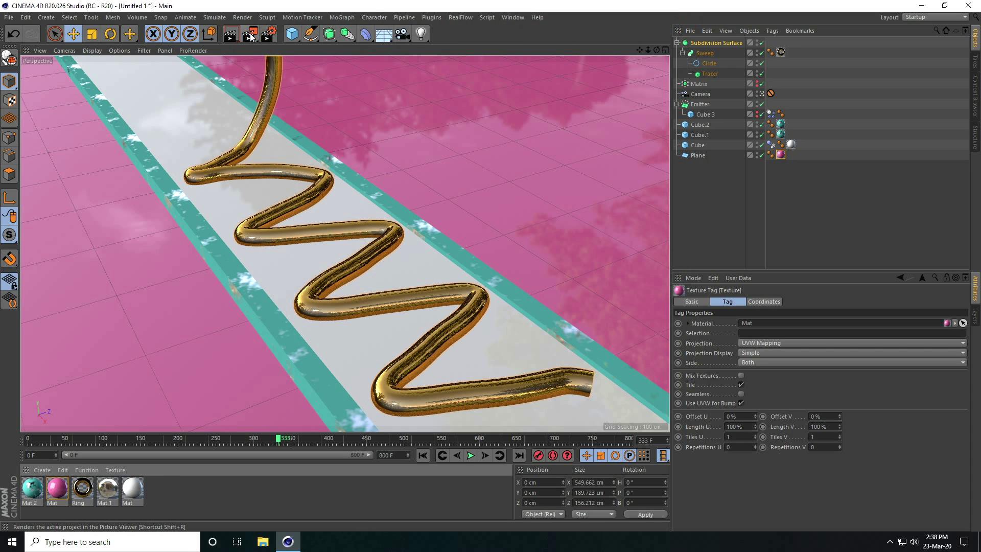
{"action": "left_click", "coordinate": [250, 36]}
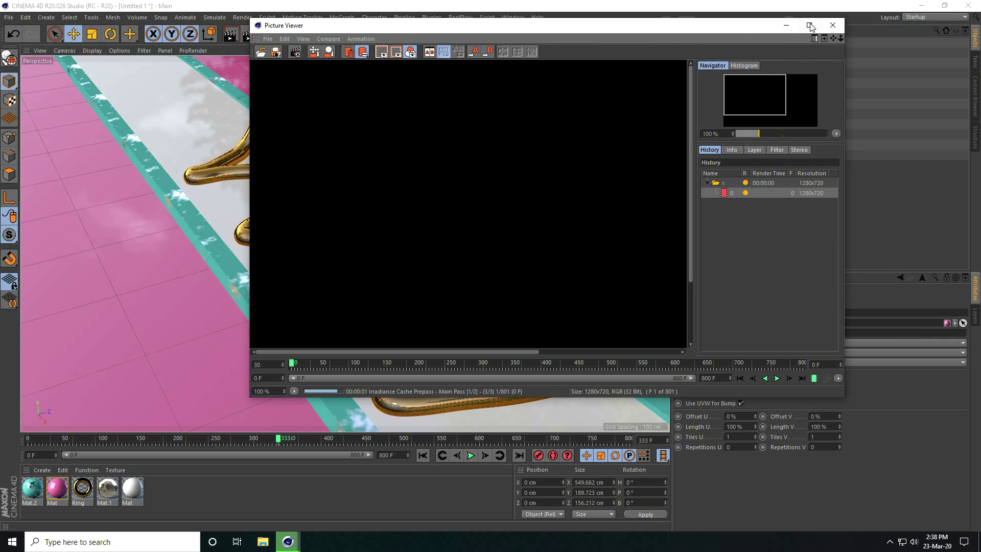
{"action": "left_click", "coordinate": [810, 26]}
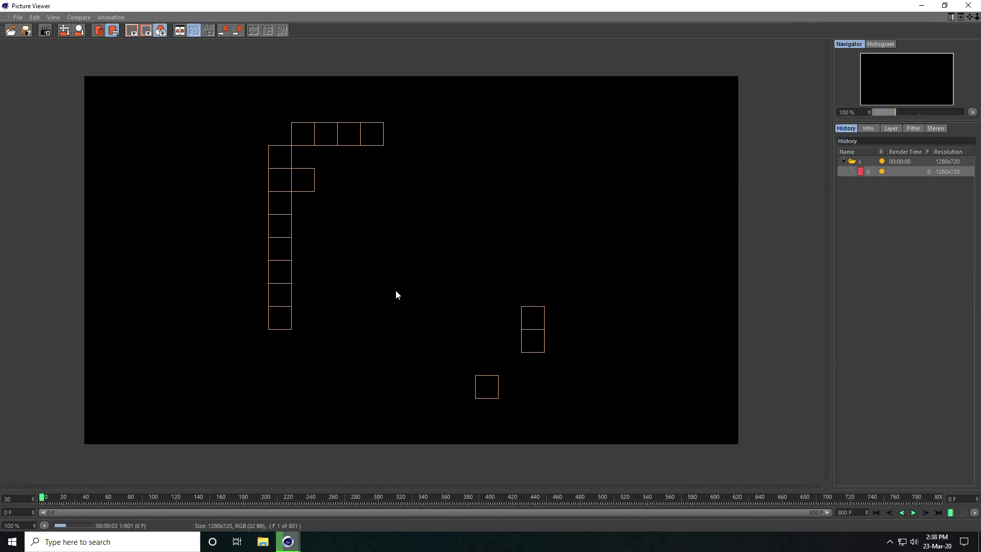
{"action": "left_click", "coordinate": [358, 275]}
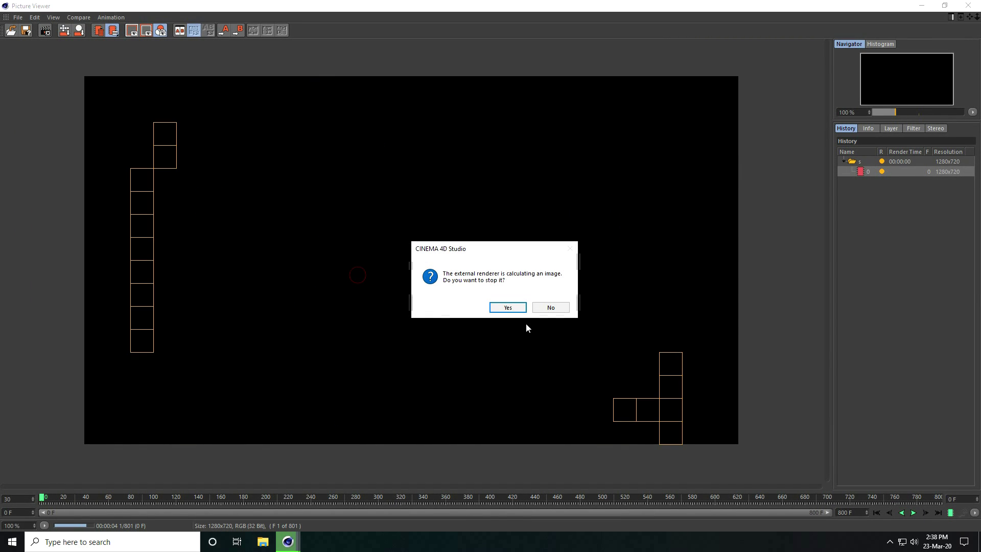
{"action": "left_click", "coordinate": [507, 307]}
{"action": "key", "text": "alt+Tab"}
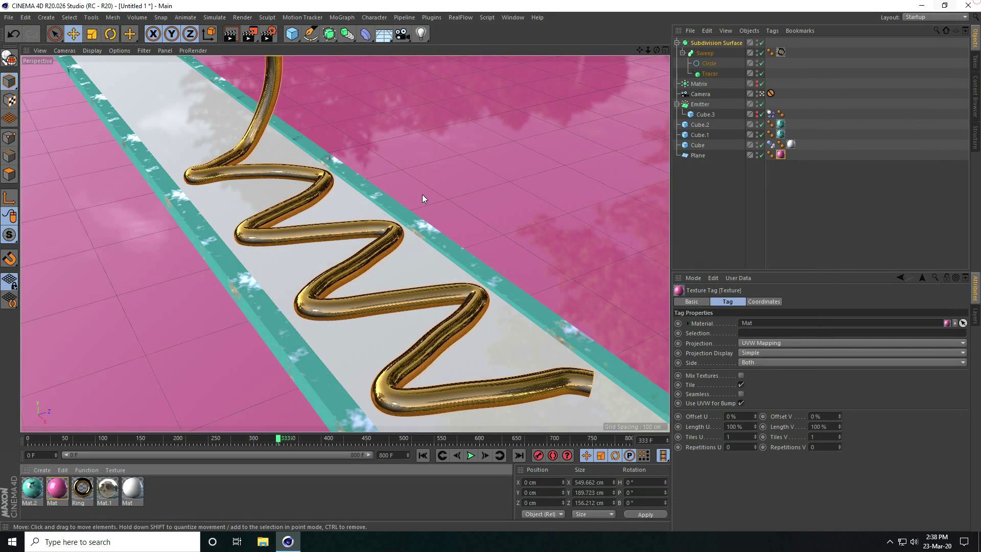
Step: Add a Sky object to the scene and apply the Mat.1 material to it
{"action": "left_click_drag", "start_coordinate": [385, 37], "coordinate": [418, 67]}
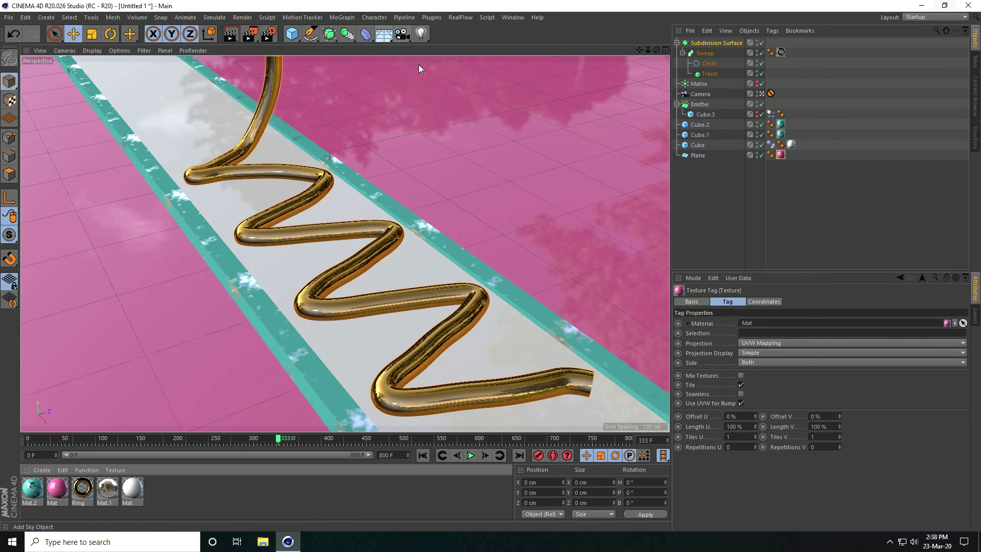
{"action": "left_click_drag", "start_coordinate": [107, 488], "coordinate": [694, 43]}
Step: Add a Compositing tag to the Sky object and turn off Seen by Camera
{"action": "right_click", "coordinate": [695, 44]}
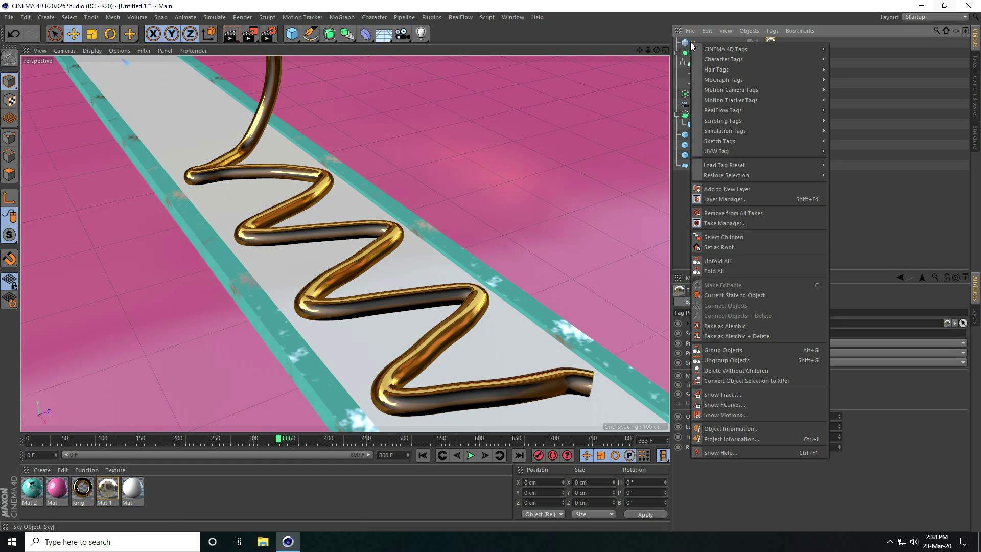
{"action": "mouse_move", "coordinate": [747, 47]}
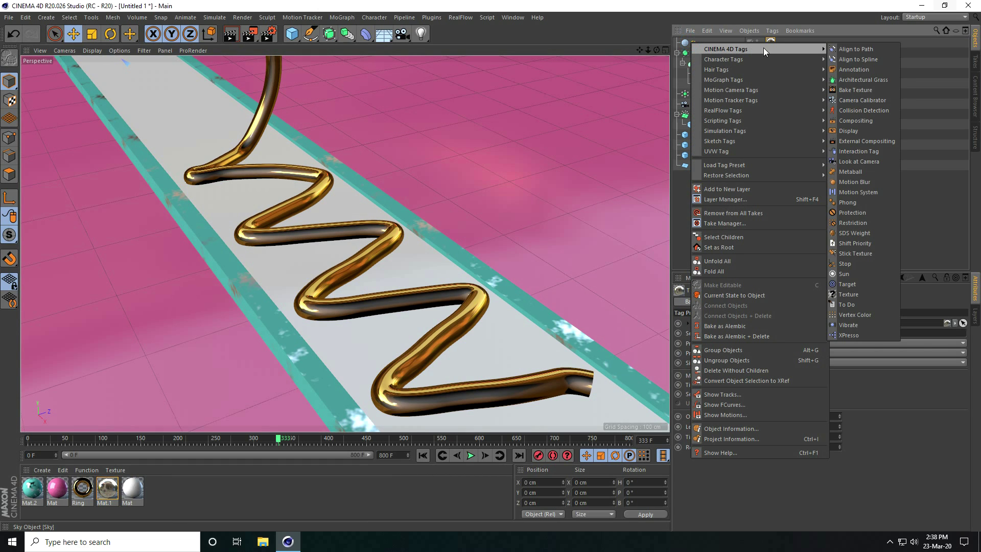
{"action": "left_click", "coordinate": [860, 121]}
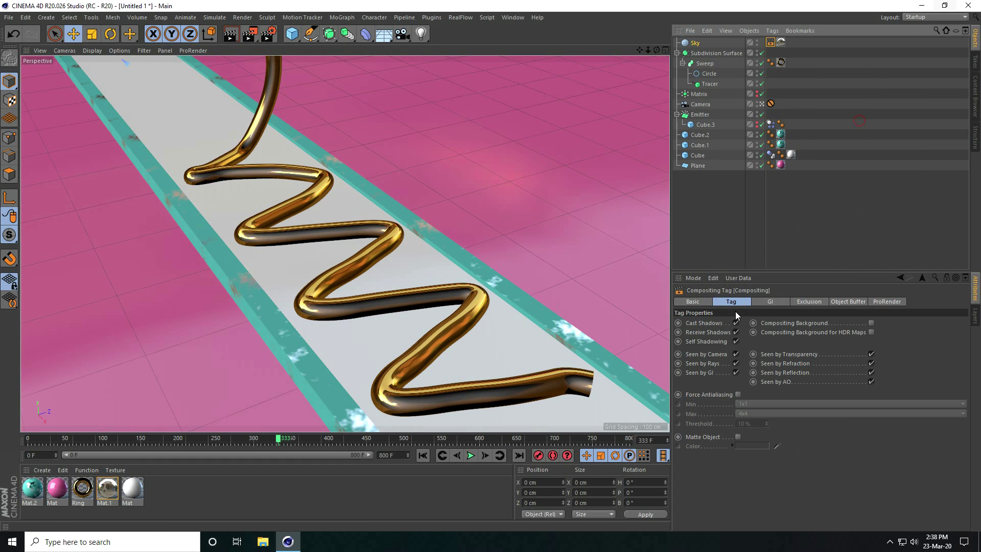
{"action": "left_click", "coordinate": [736, 353]}
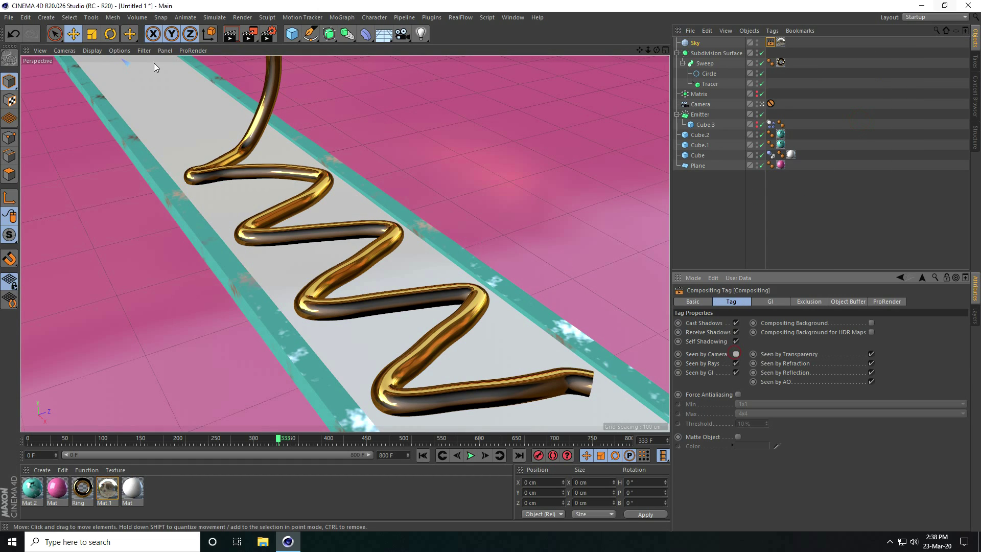
Step: Rewind the animation to its start, play the first frames, and render the project to the Picture Viewer
{"action": "left_click", "coordinate": [424, 455]}
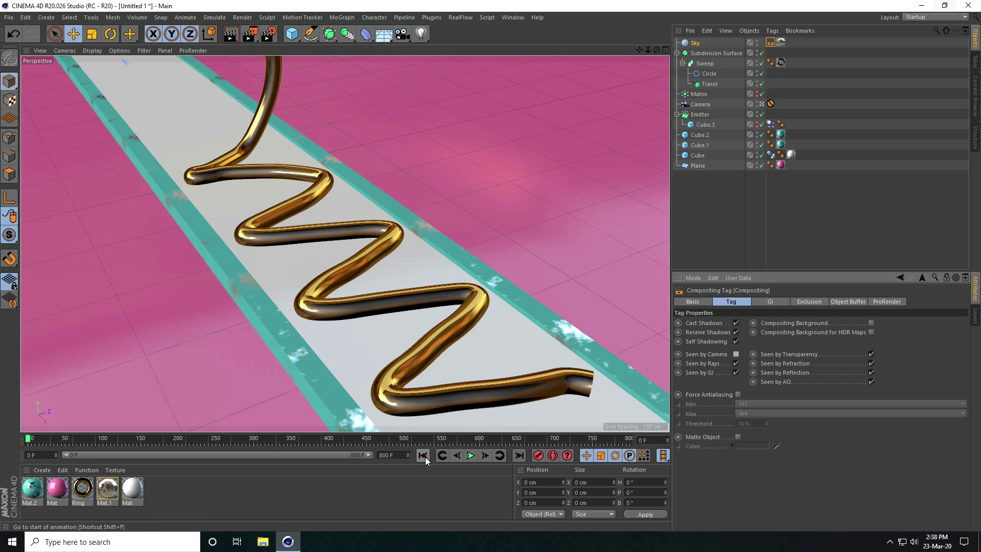
{"action": "left_click", "coordinate": [473, 457]}
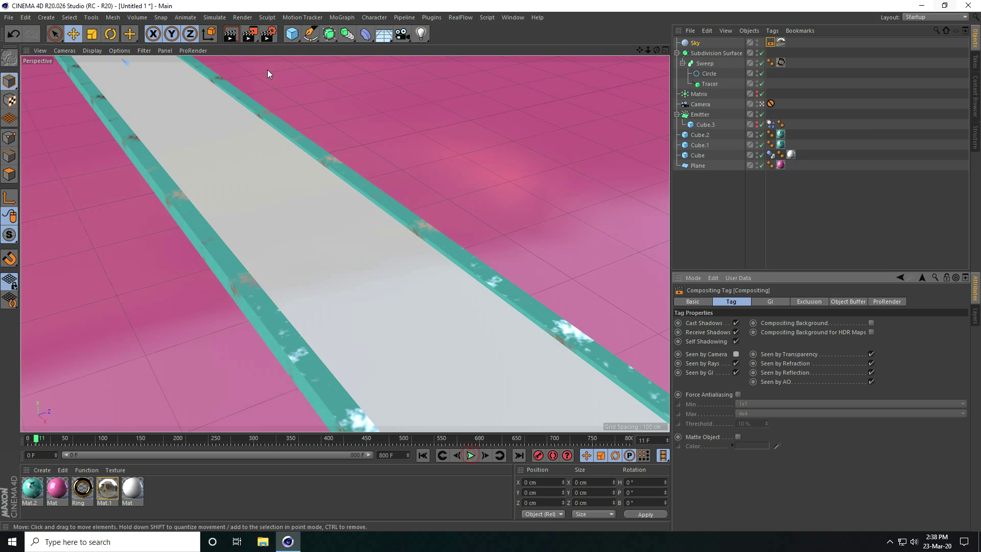
{"action": "key", "text": "shift+r"}
{"action": "left_click", "coordinate": [485, 307]}
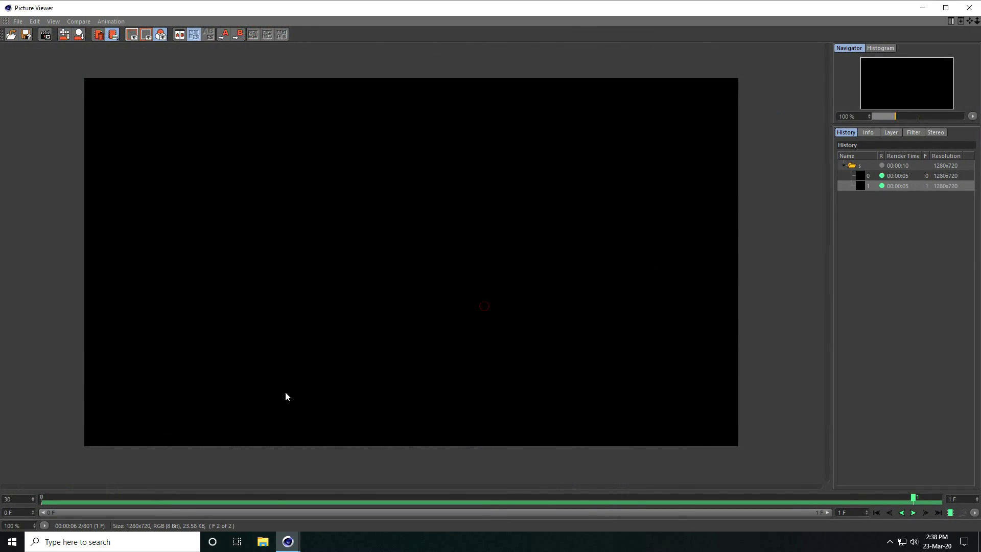